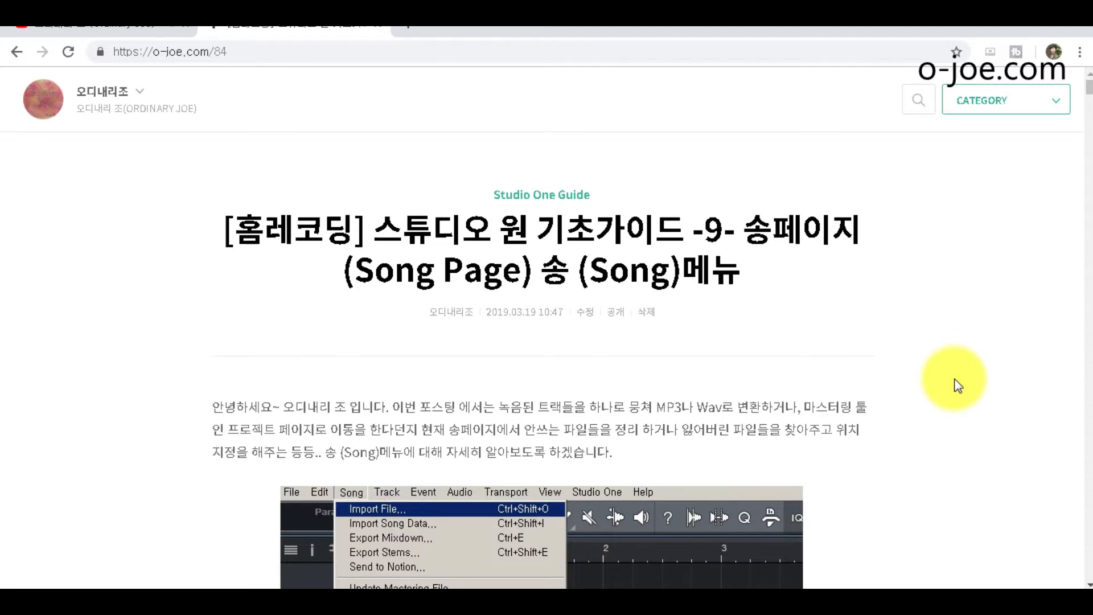
Read the blog guide's descriptions of the Song menu commands, from Import File through Update Mastering File
scroll(957, 385, down, 4)
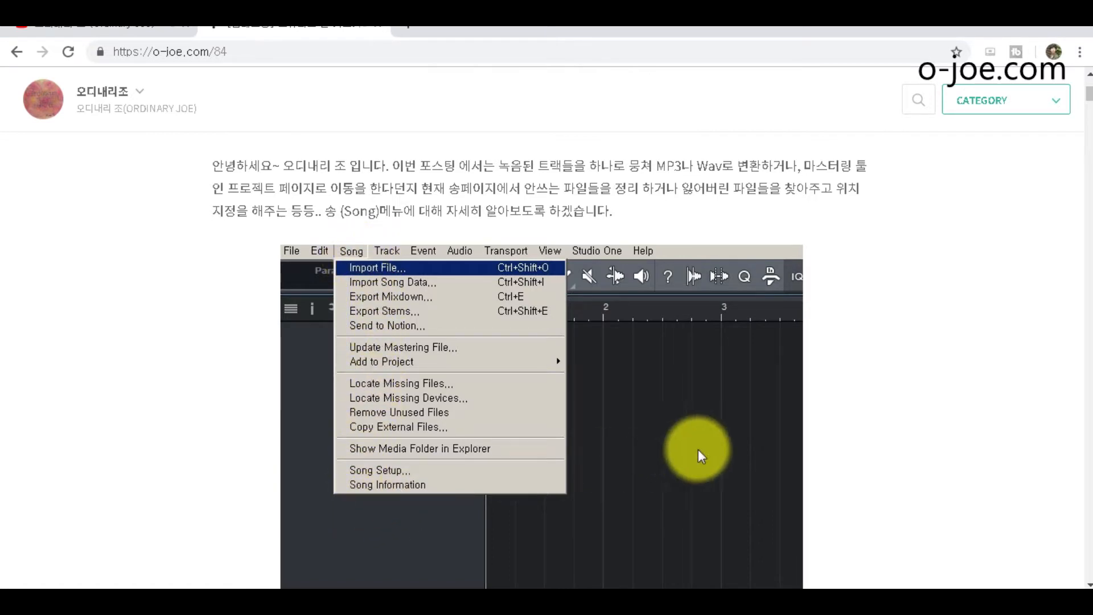
scroll(886, 386, down, 4)
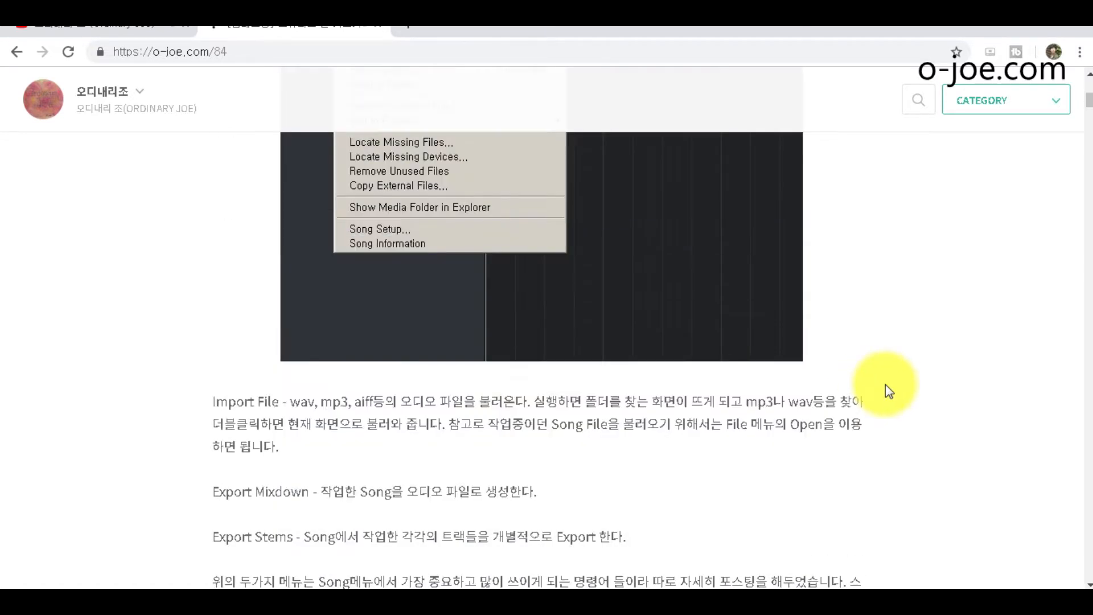
scroll(885, 385, down, 1)
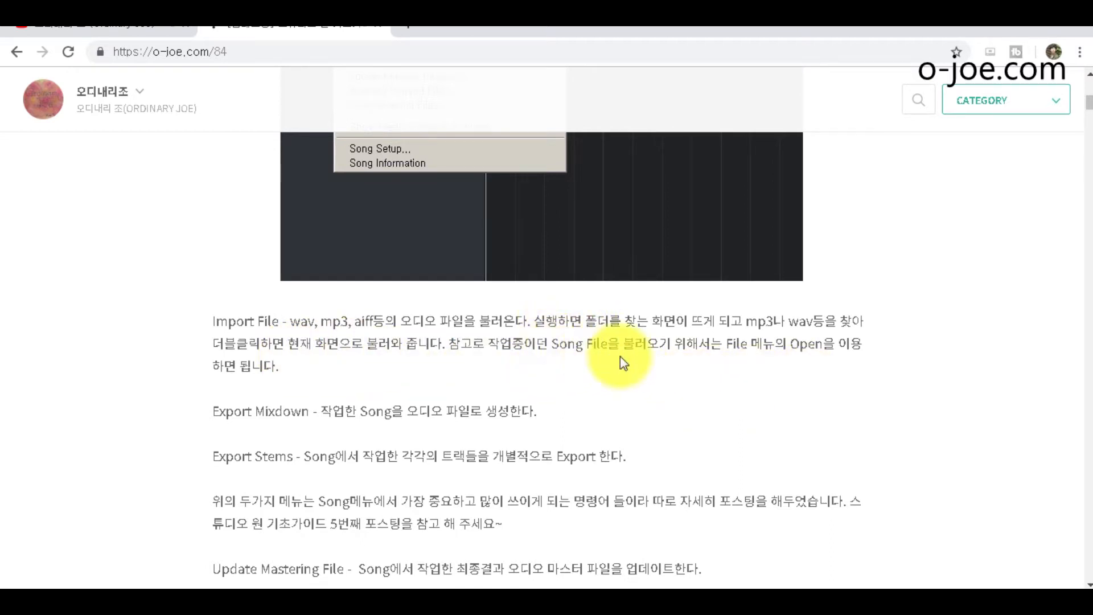
scroll(656, 310, up, 5)
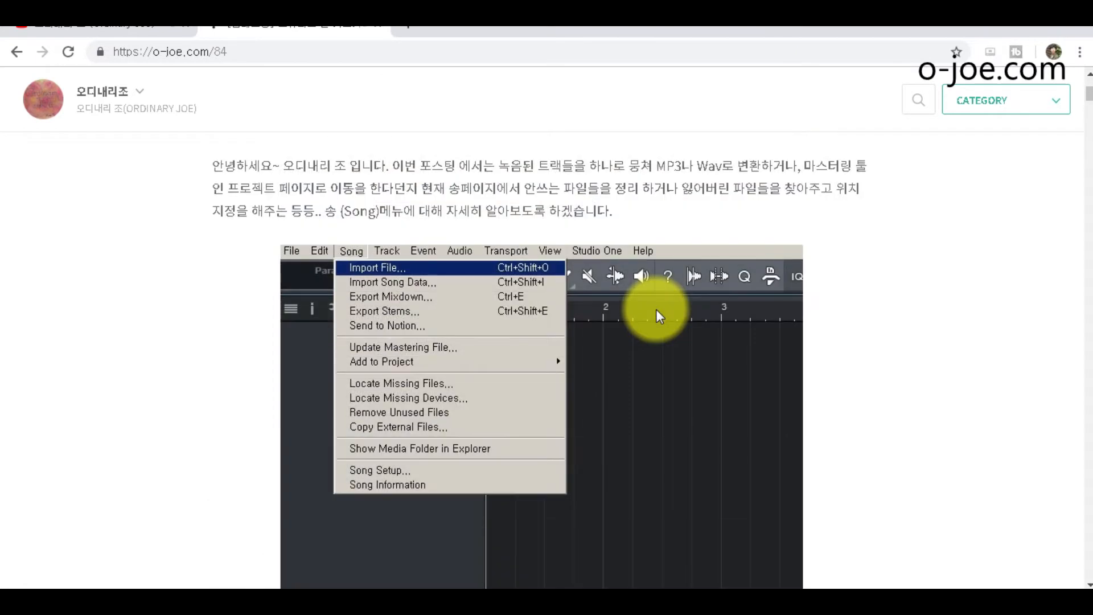
scroll(591, 335, down, 6)
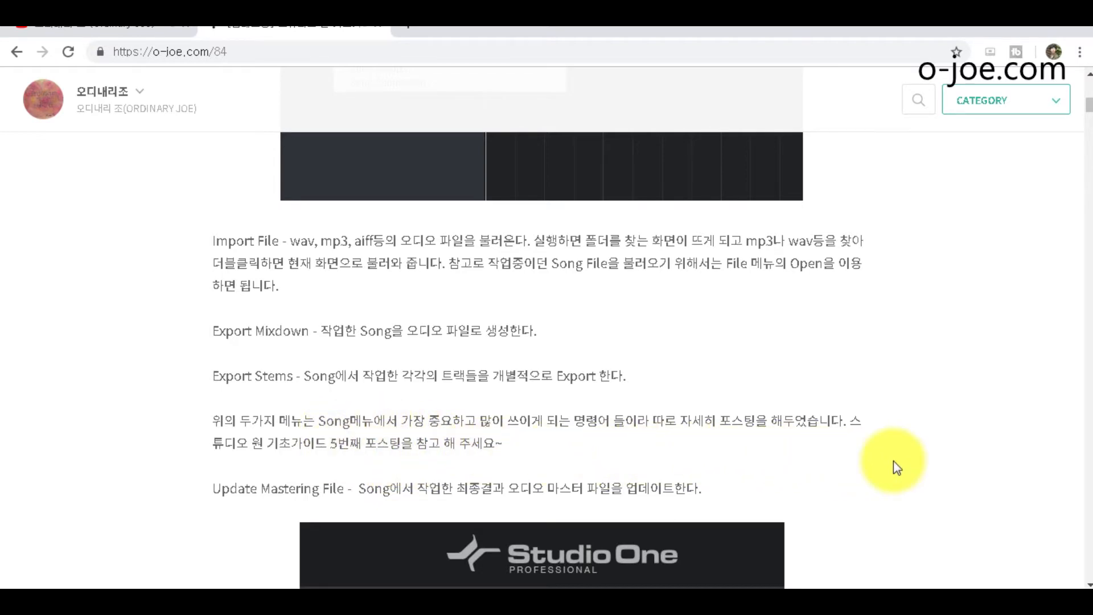
scroll(907, 465, down, 4)
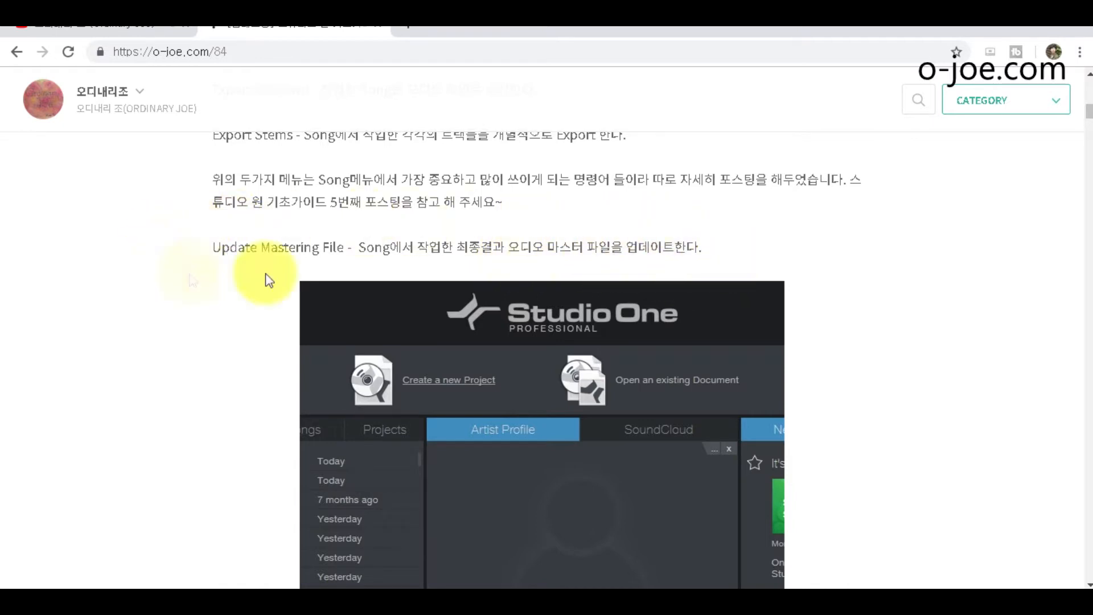
scroll(866, 361, down, 2)
scroll(859, 357, up, 2)
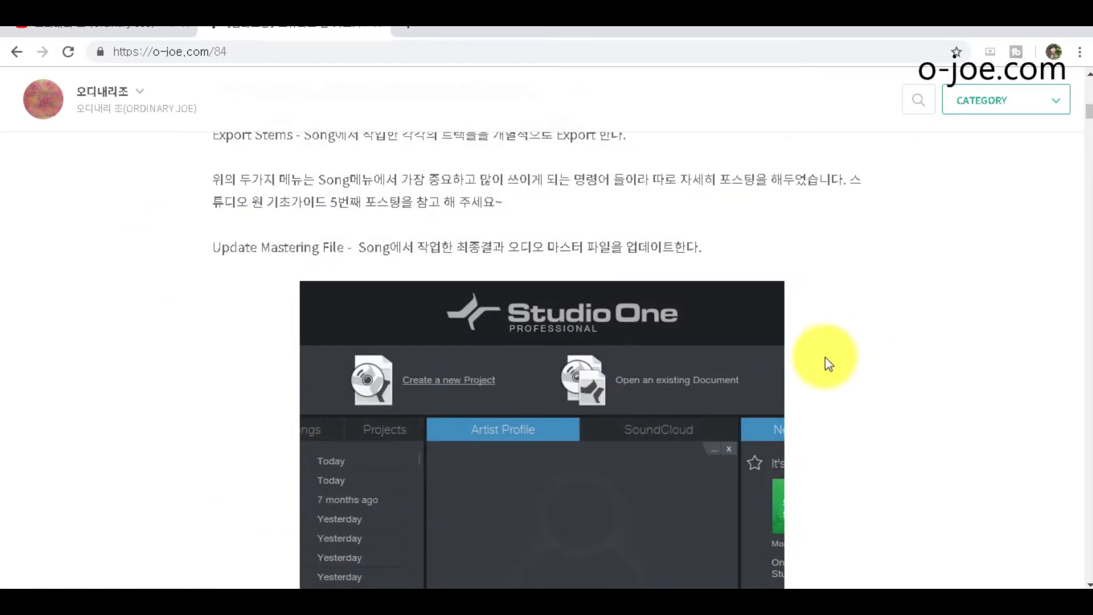
Switch to Studio One, play the song from bar 2, beat 4, and stop playback
click(150, 610)
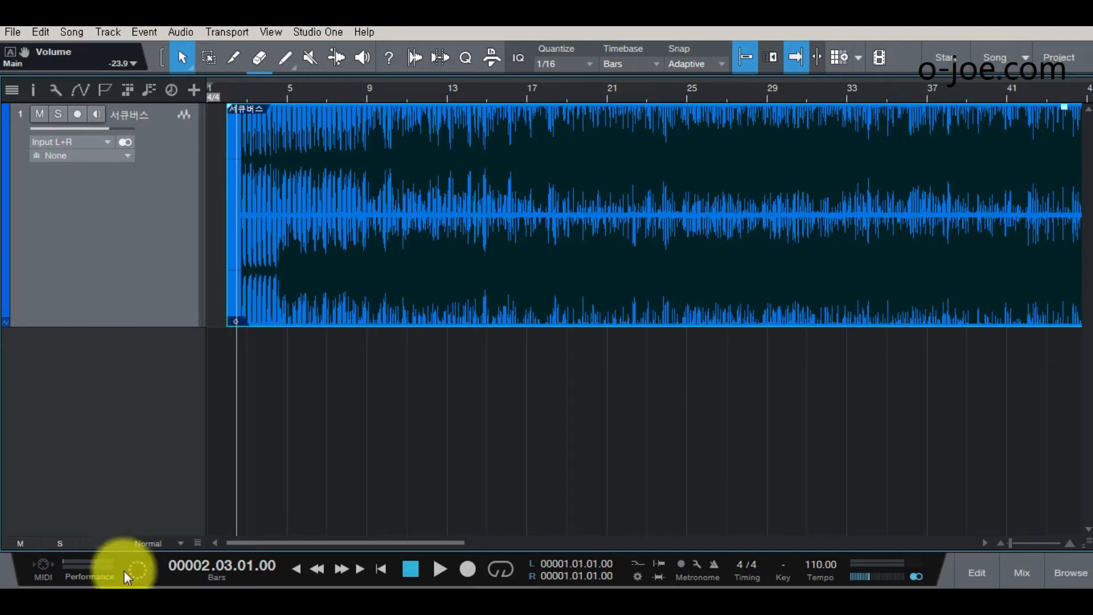
click(74, 584)
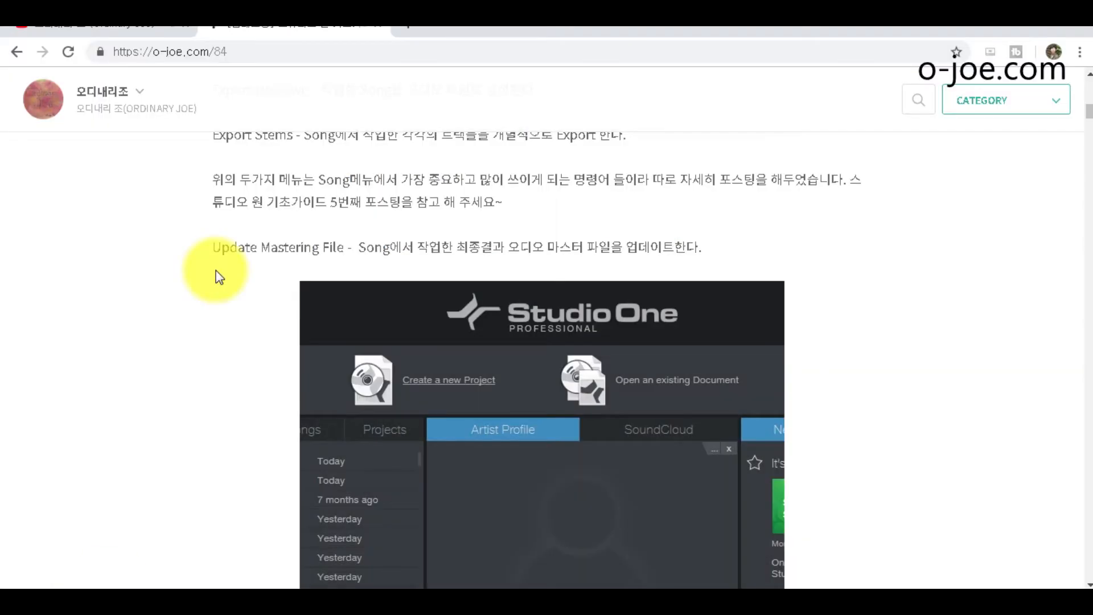
click(139, 29)
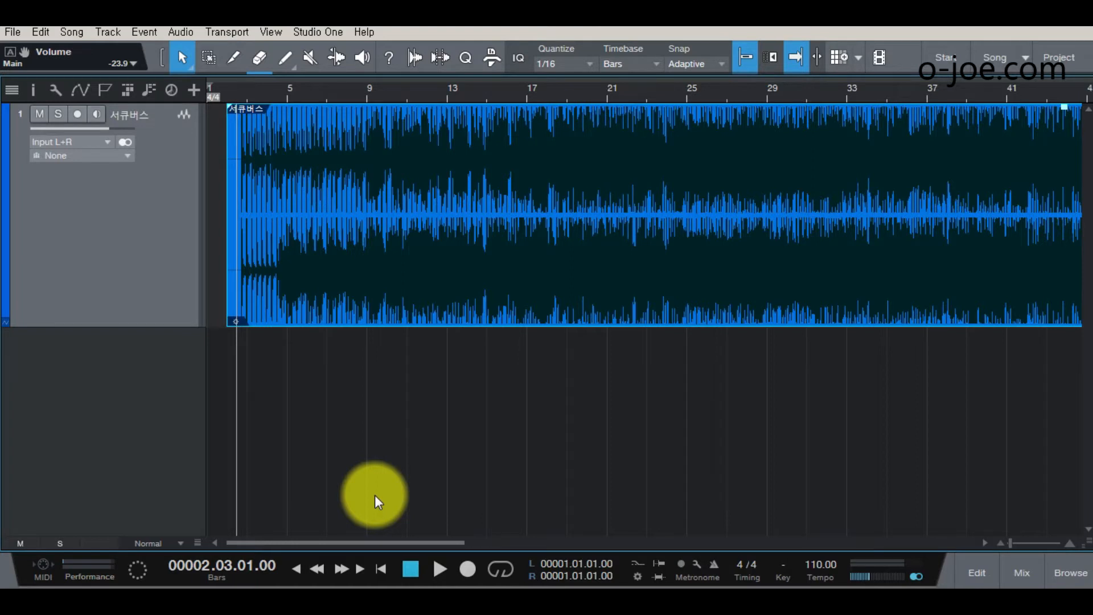
click(242, 89)
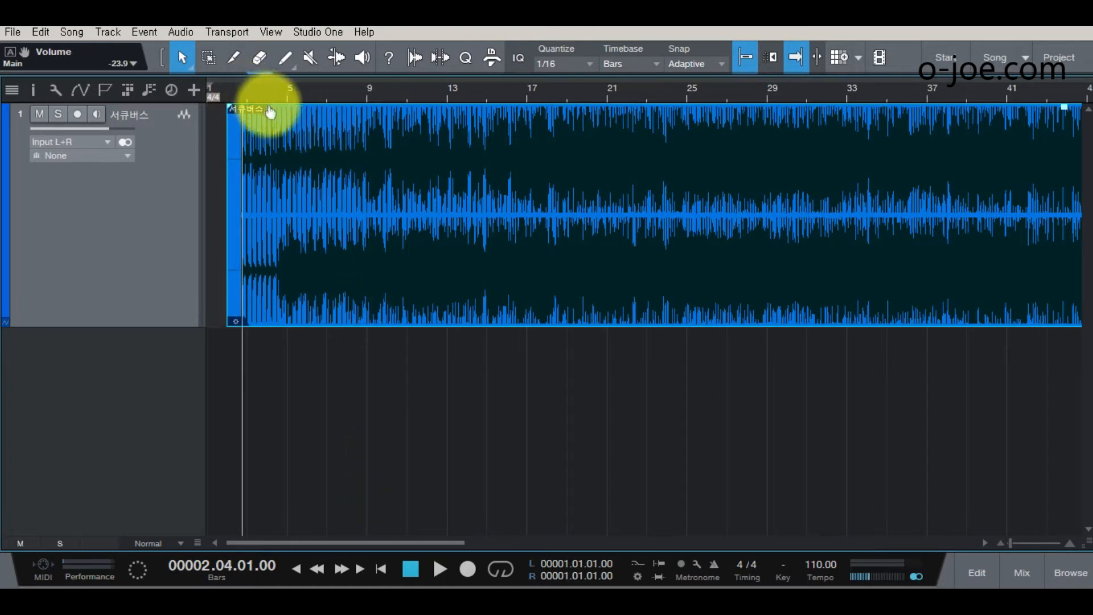
click(244, 91)
click(244, 92)
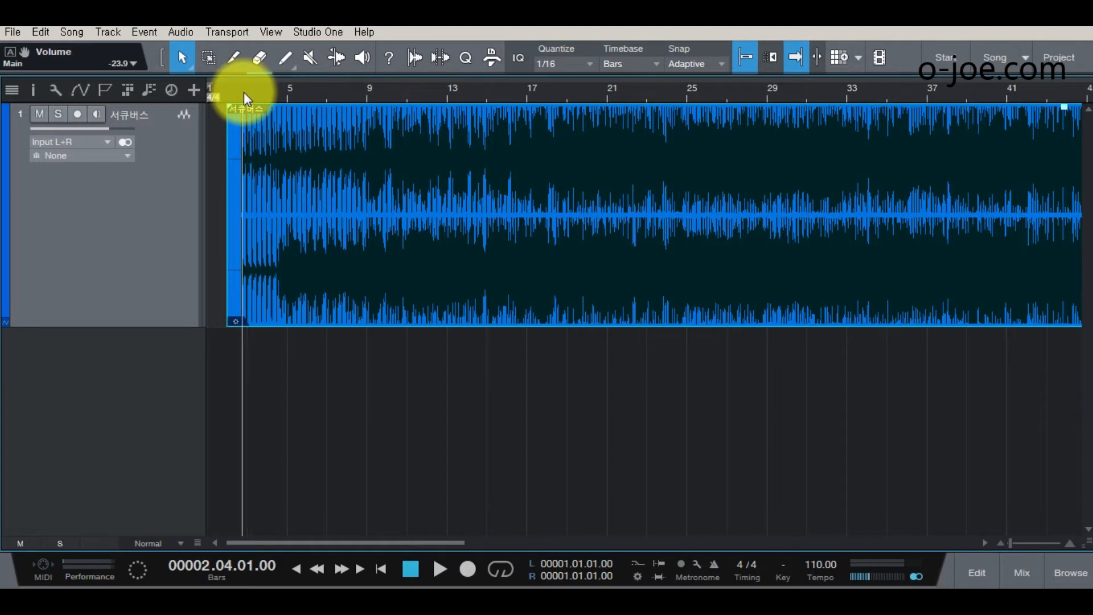
key(space)
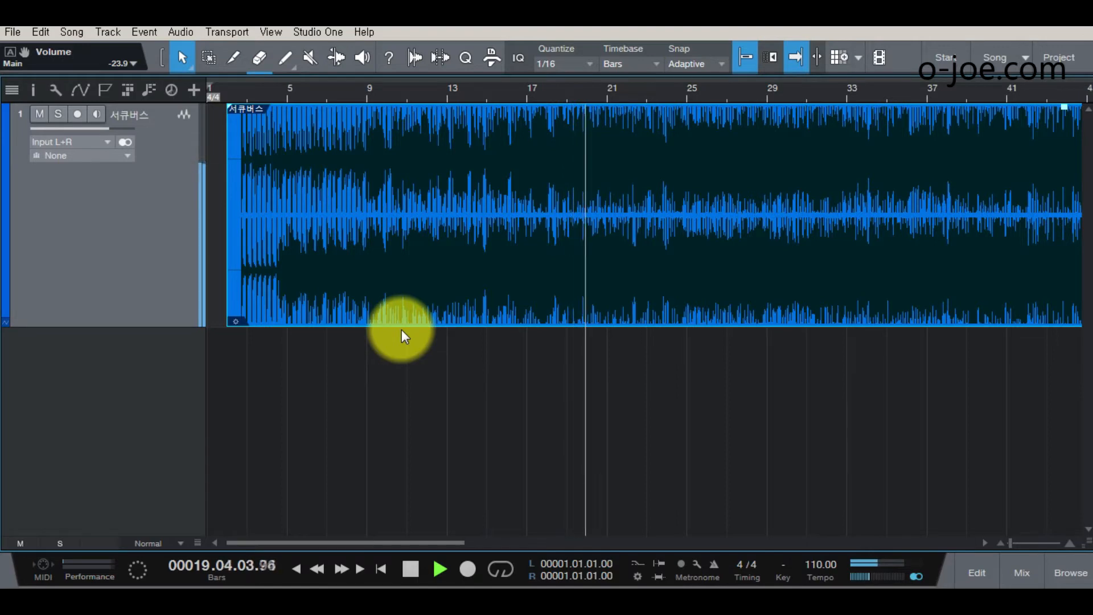
key(space)
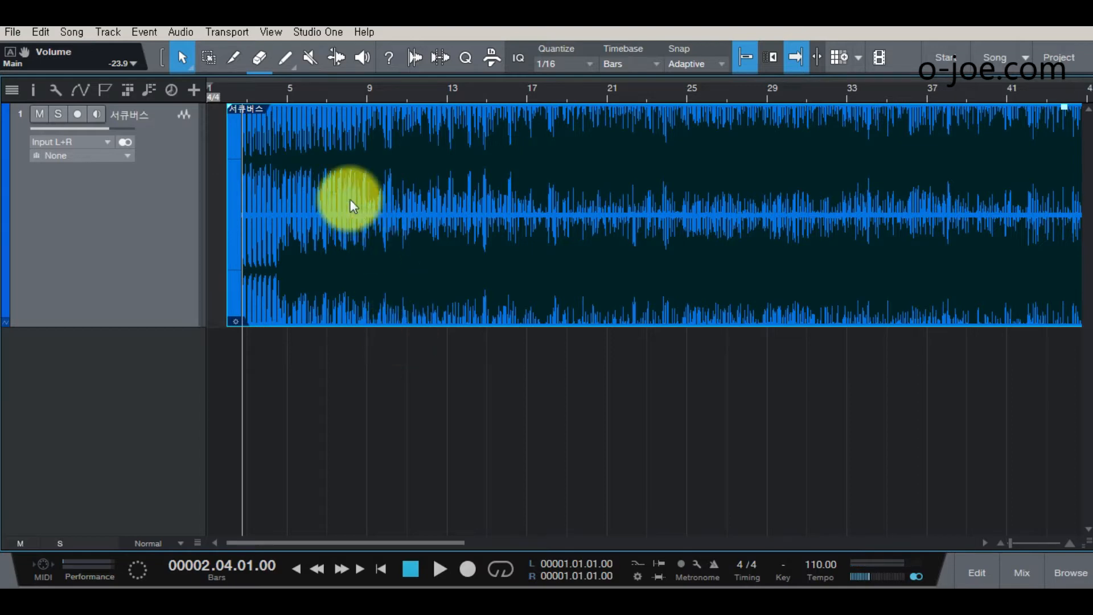
Create a new mastering project titled 테스트 with a 44.1 kHz sample rate
click(69, 32)
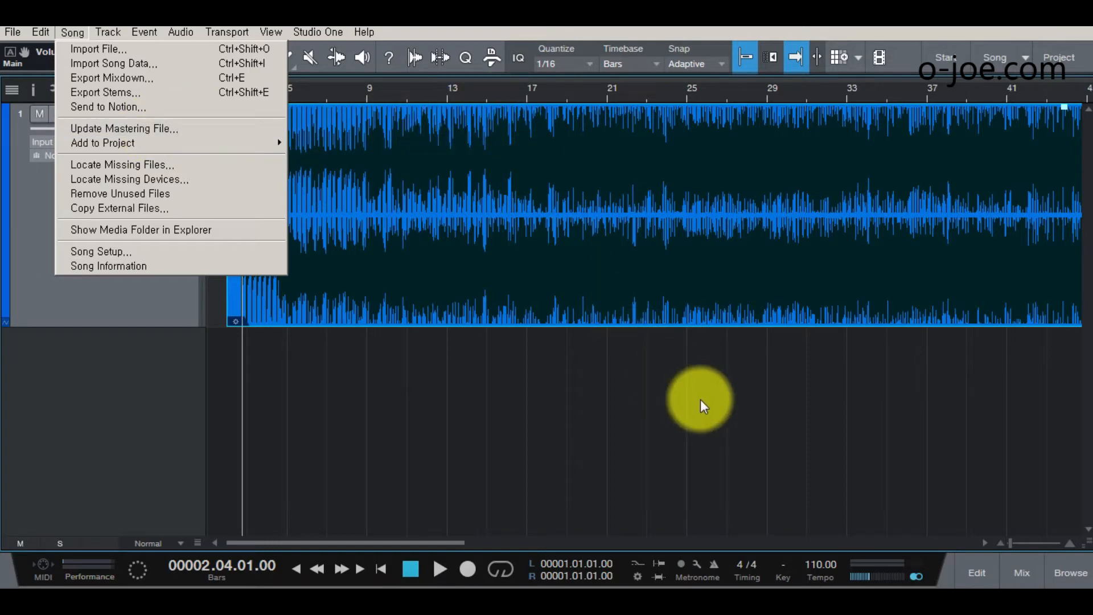
click(1070, 67)
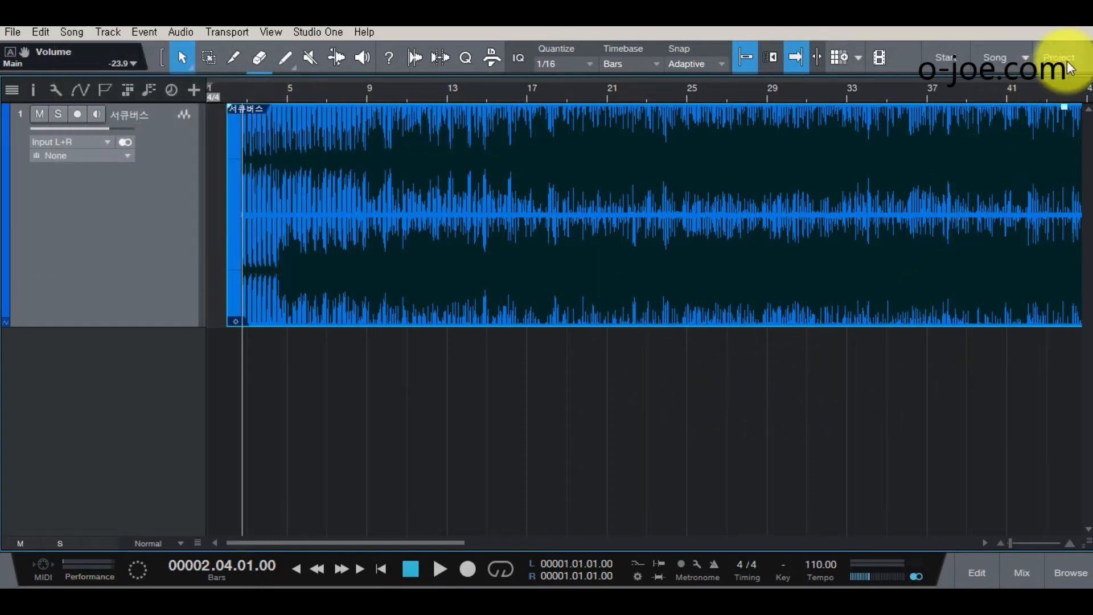
click(1071, 66)
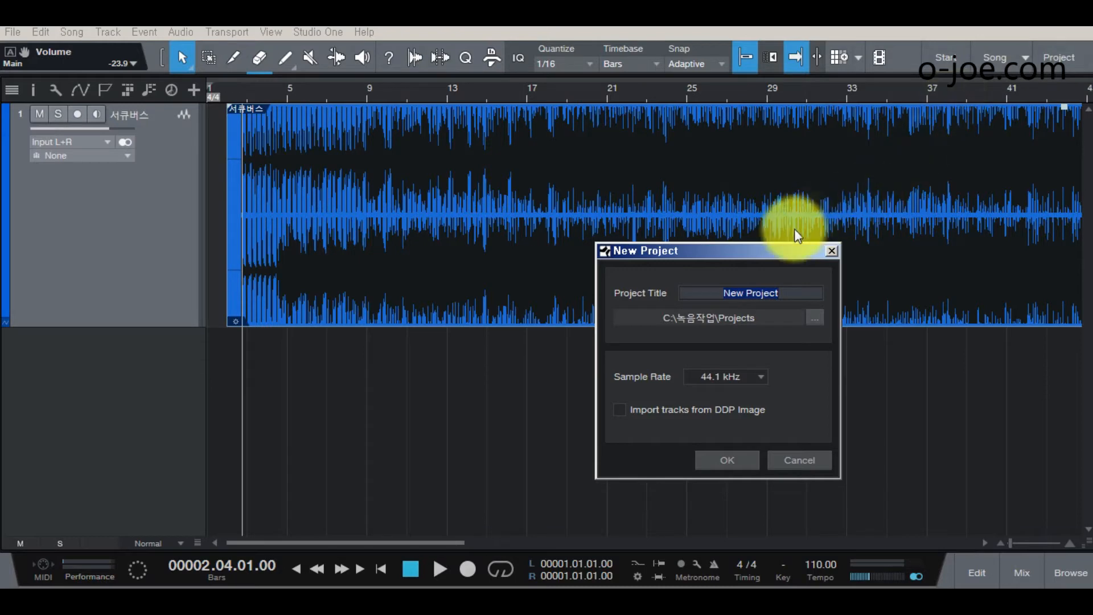
drag(673, 244, 601, 215)
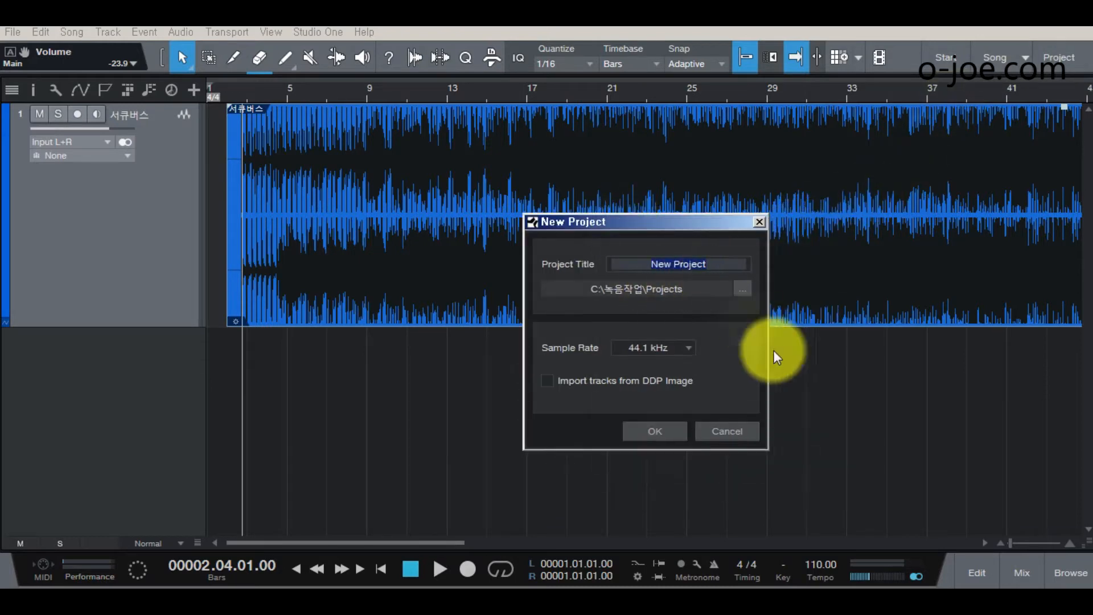
text(테스트)
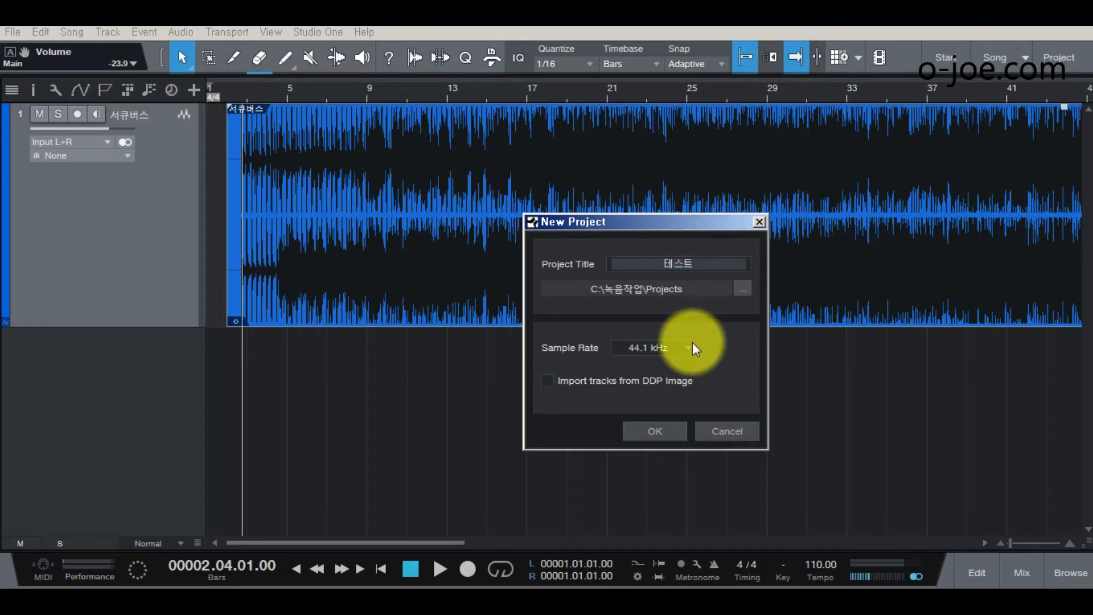
click(664, 424)
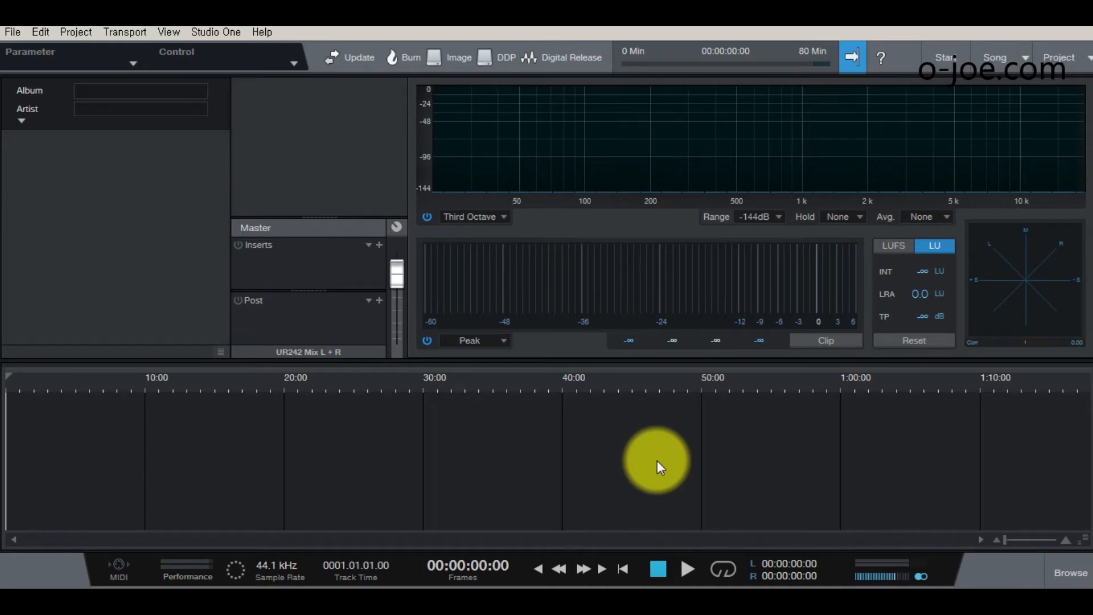
Add 스튜디오원 9-1.song from the file browser to the project timeline as its first track
click(1066, 565)
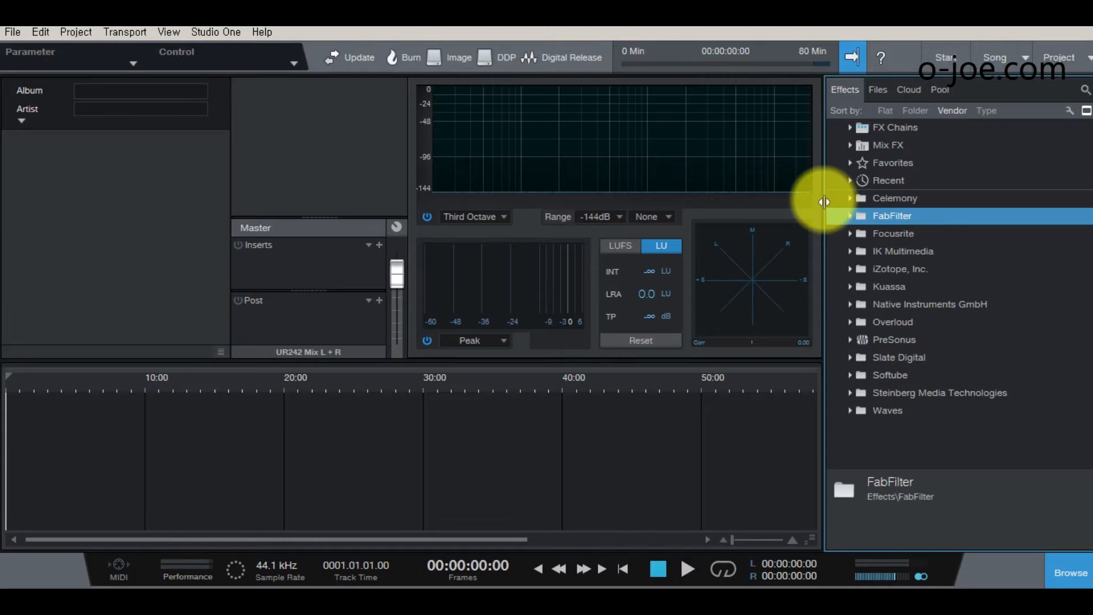
drag(824, 202, 957, 196)
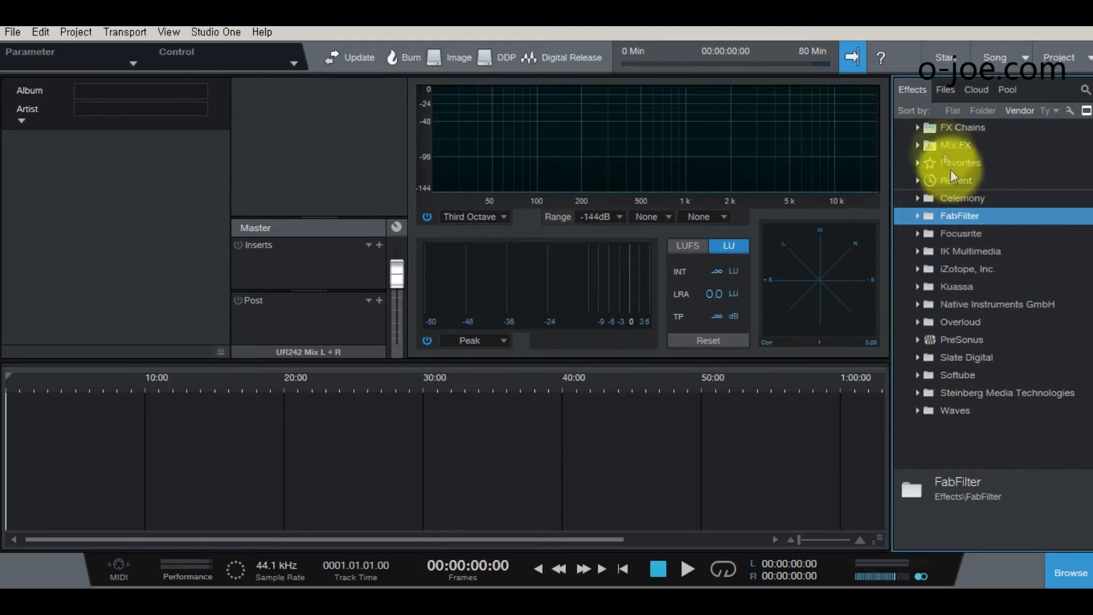
click(946, 92)
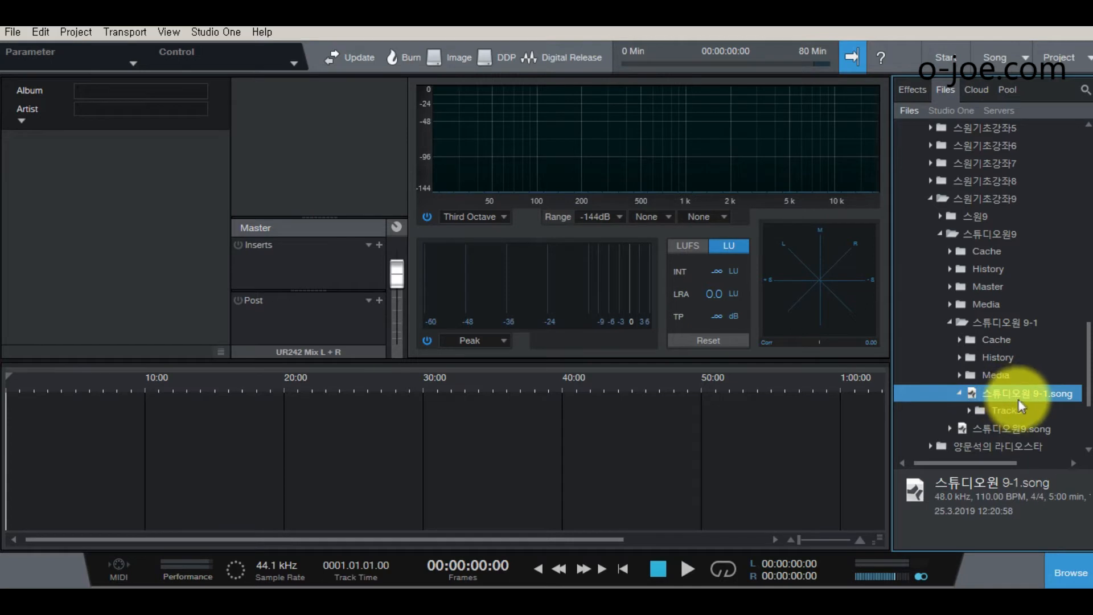
drag(1018, 397, 147, 452)
drag(14, 384, 135, 443)
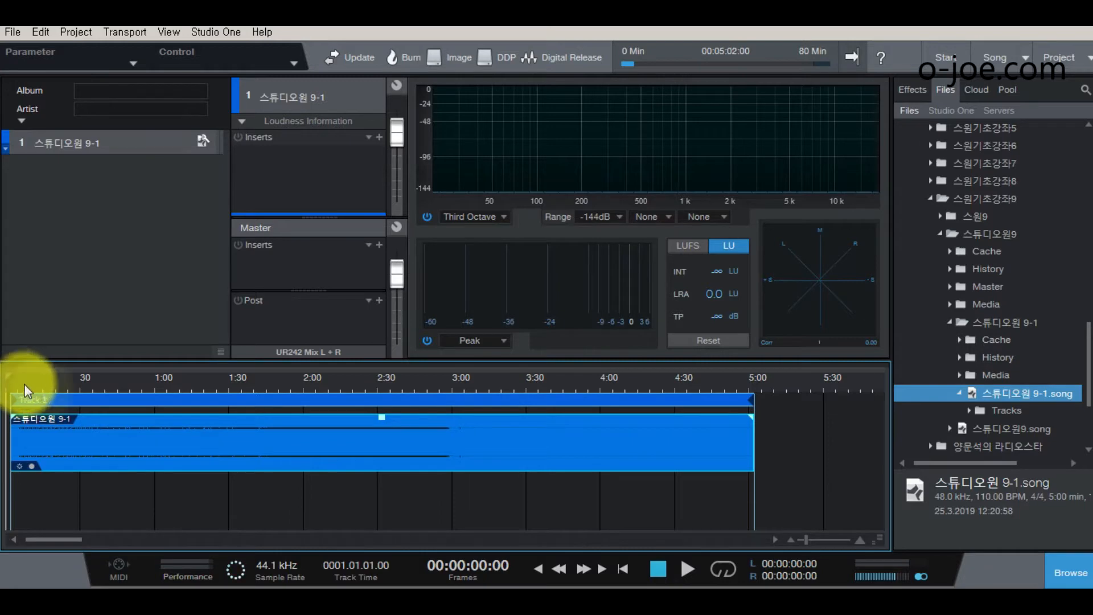
During playback, enlarge the waveform display and shorten the clip and Track 1 to end at about 3:15, then stop playback
key(space)
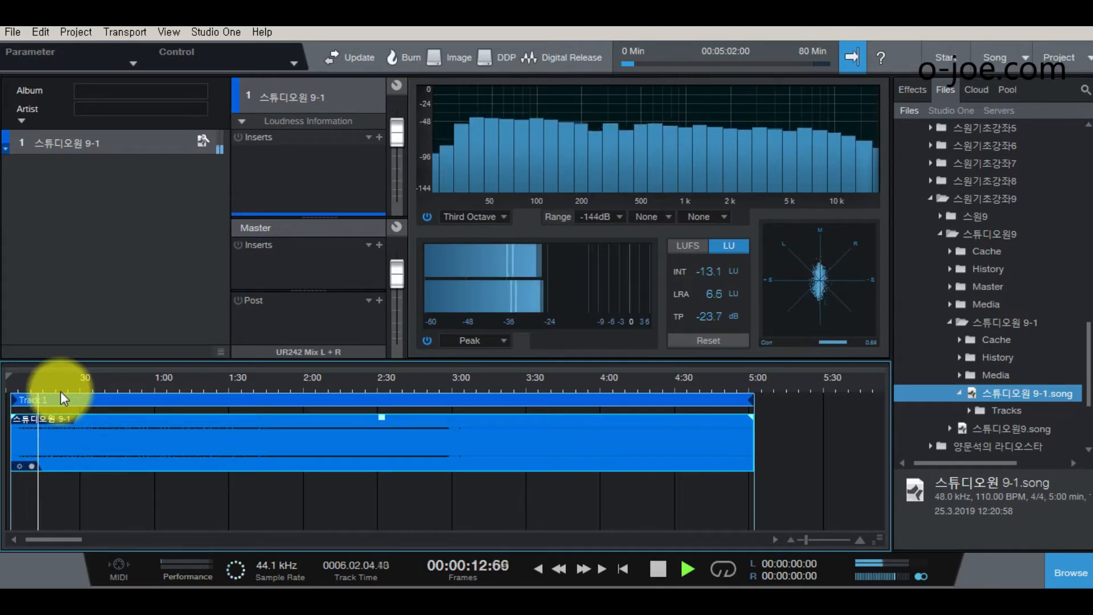
mouse_move(878, 537)
drag(876, 526, 870, 488)
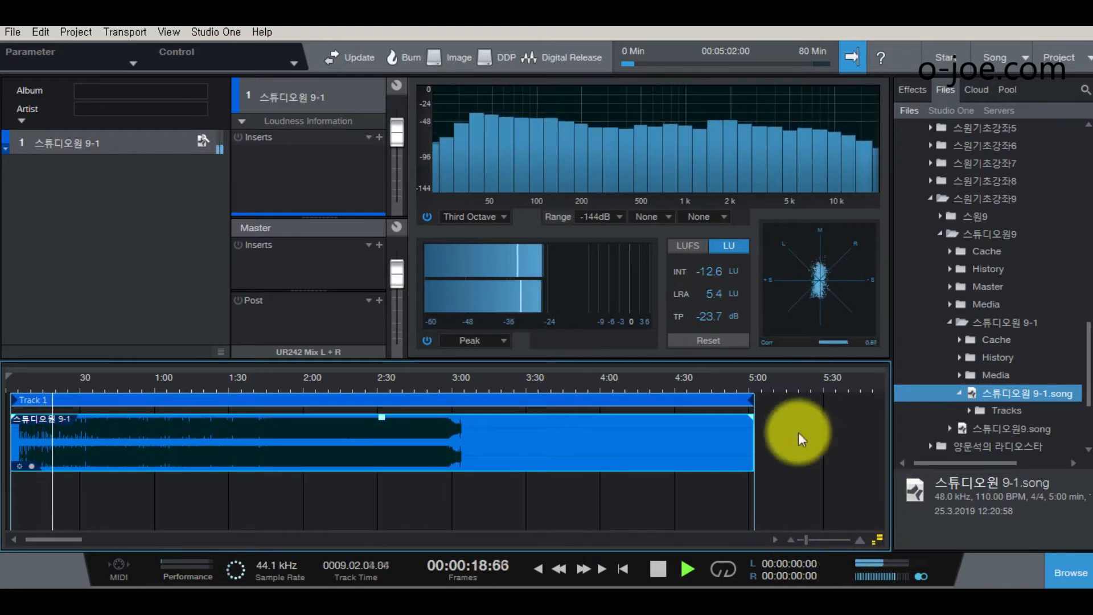
drag(753, 451, 488, 454)
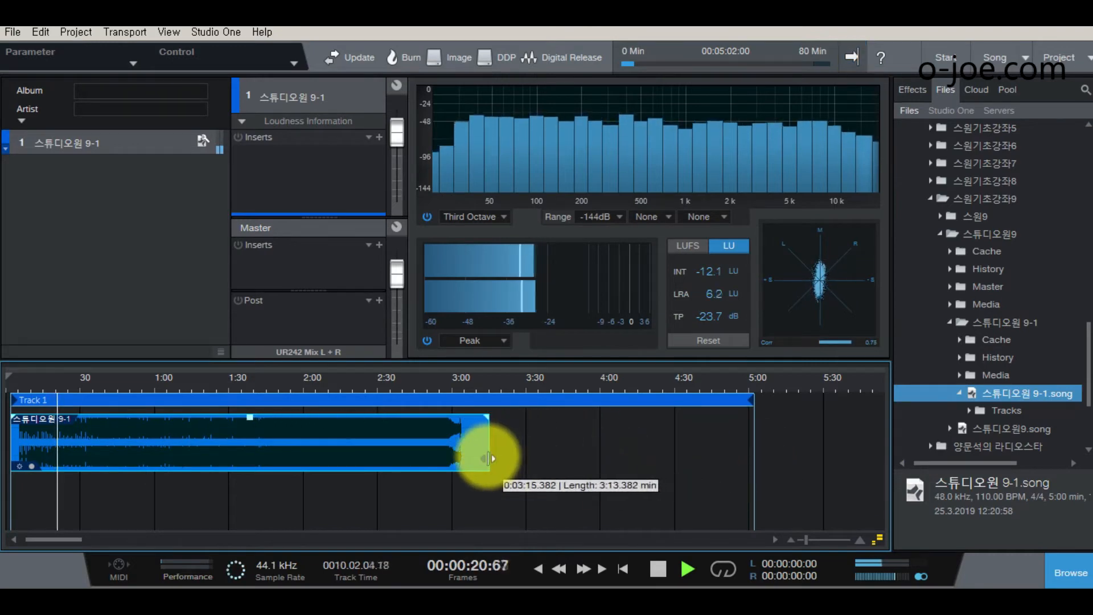
drag(754, 401, 491, 419)
key(space)
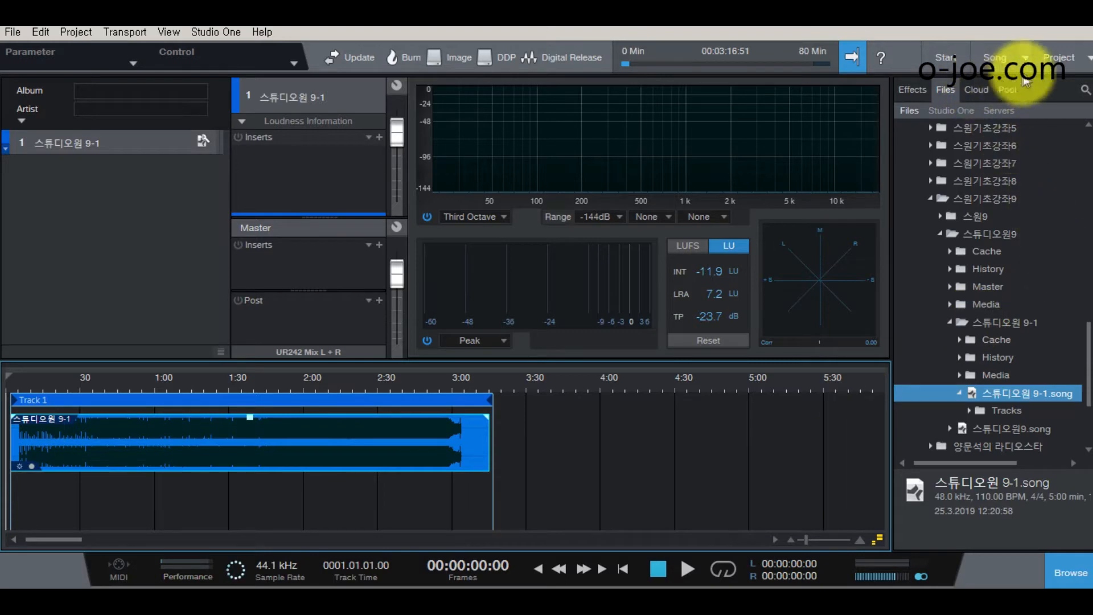
Return to the song page, reduce the track height and duplicate the 서큐버스 clip onto two new tracks below
click(995, 57)
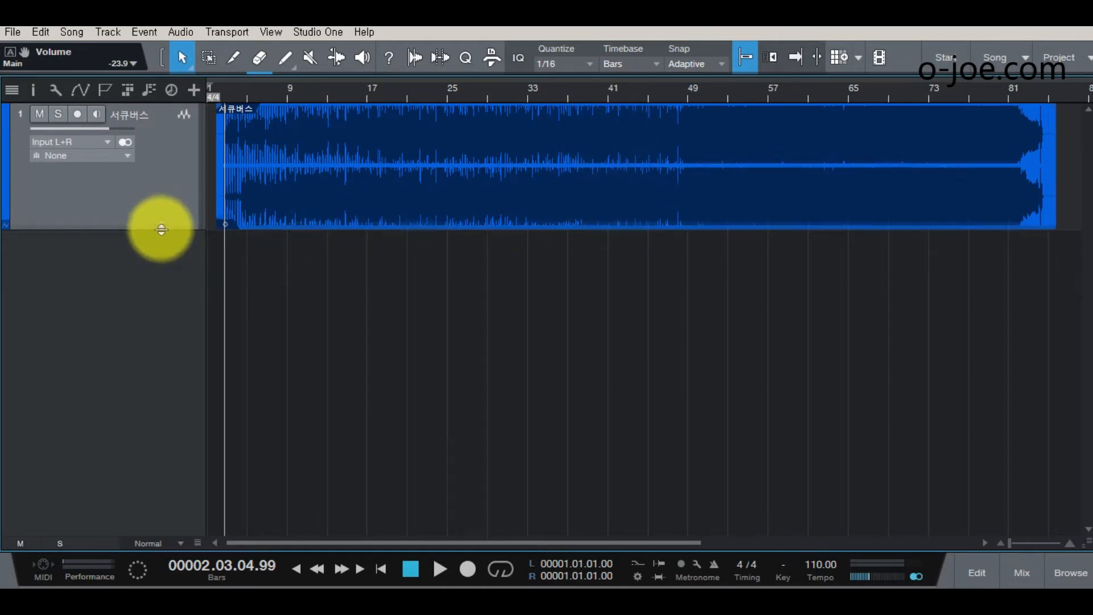
drag(161, 231, 159, 199)
drag(402, 183, 427, 276)
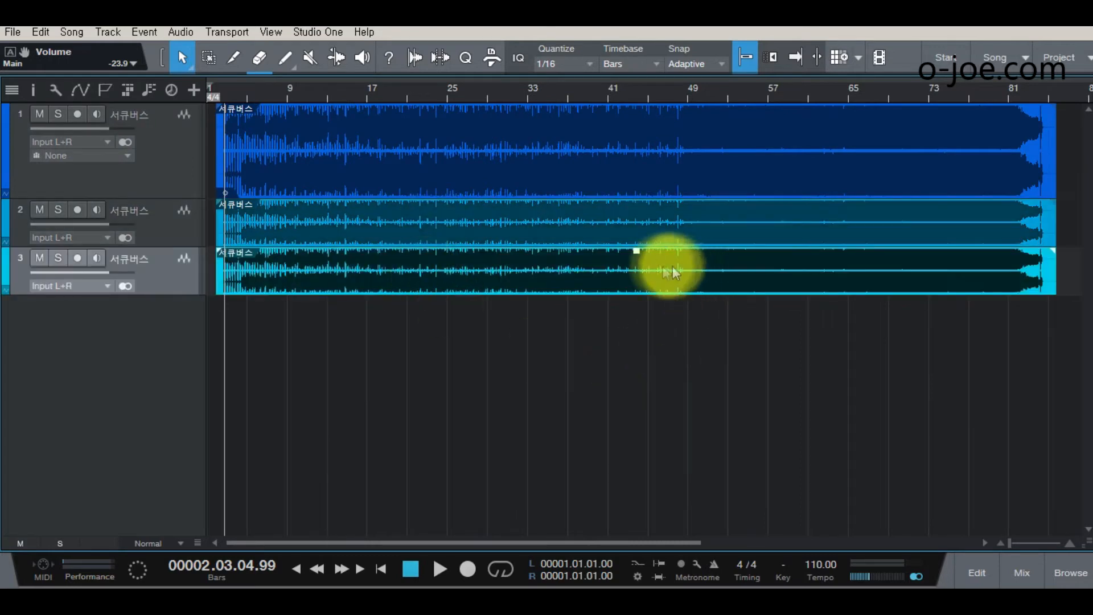
Lower the clip volume on tracks 3 and 2 to the minimum and shorten the track 2 and 3 clips to about bars 23 and 31
drag(637, 251, 639, 347)
click(634, 228)
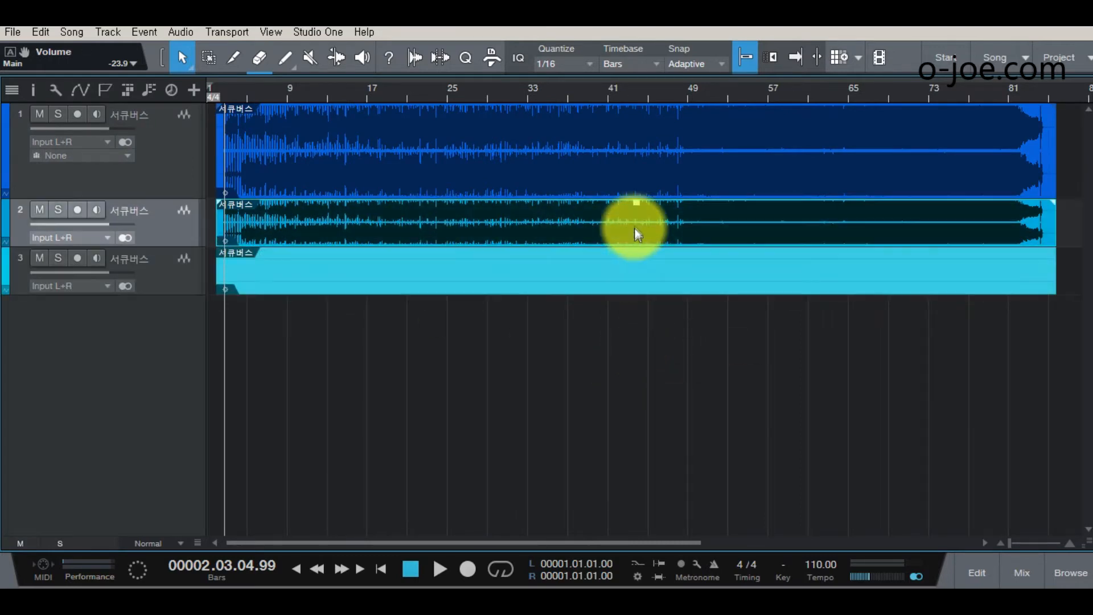
drag(635, 211, 639, 265)
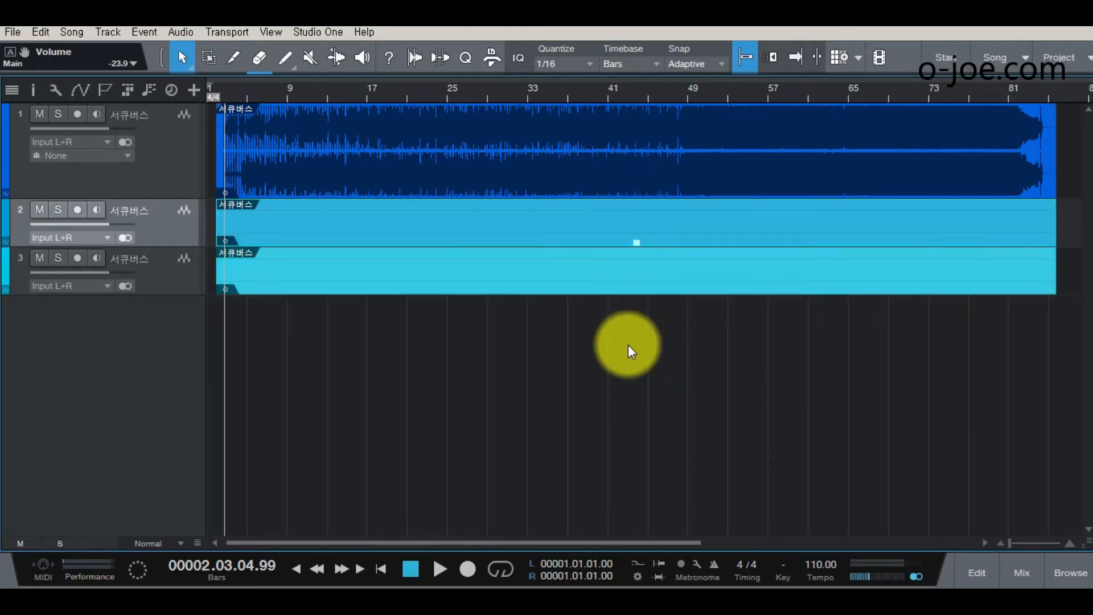
drag(1057, 235, 427, 242)
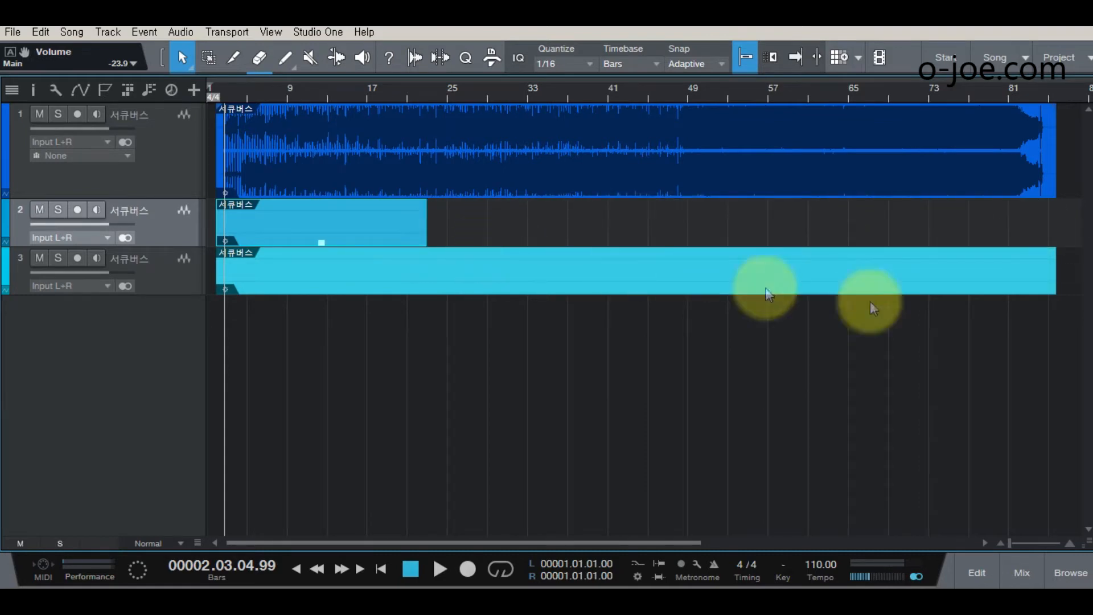
drag(1054, 288, 507, 291)
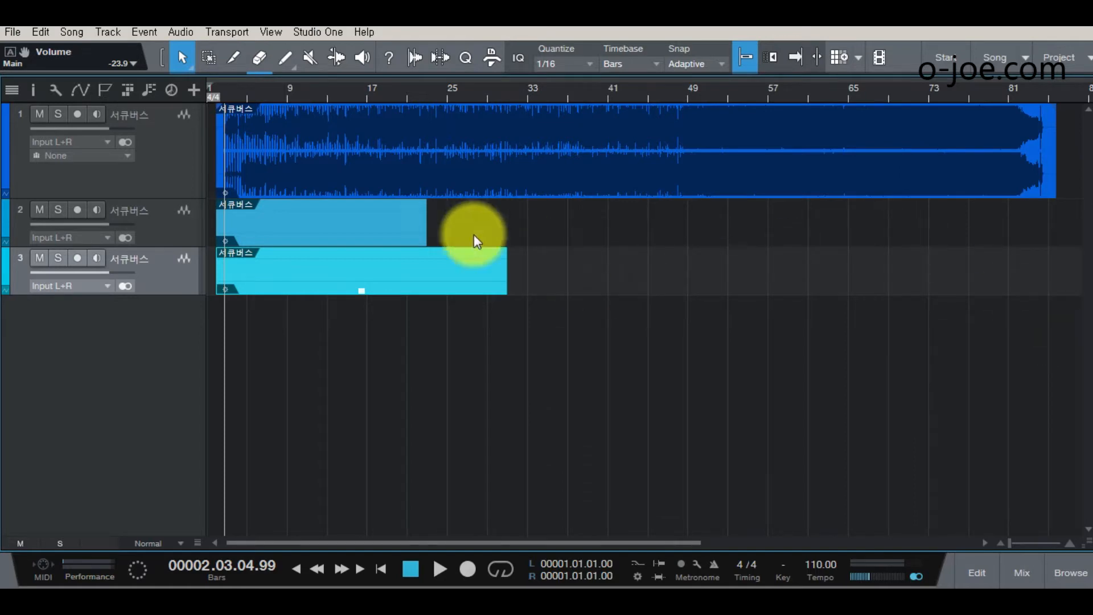
Save the changed song and switch to the 테스트 mastering project
click(13, 33)
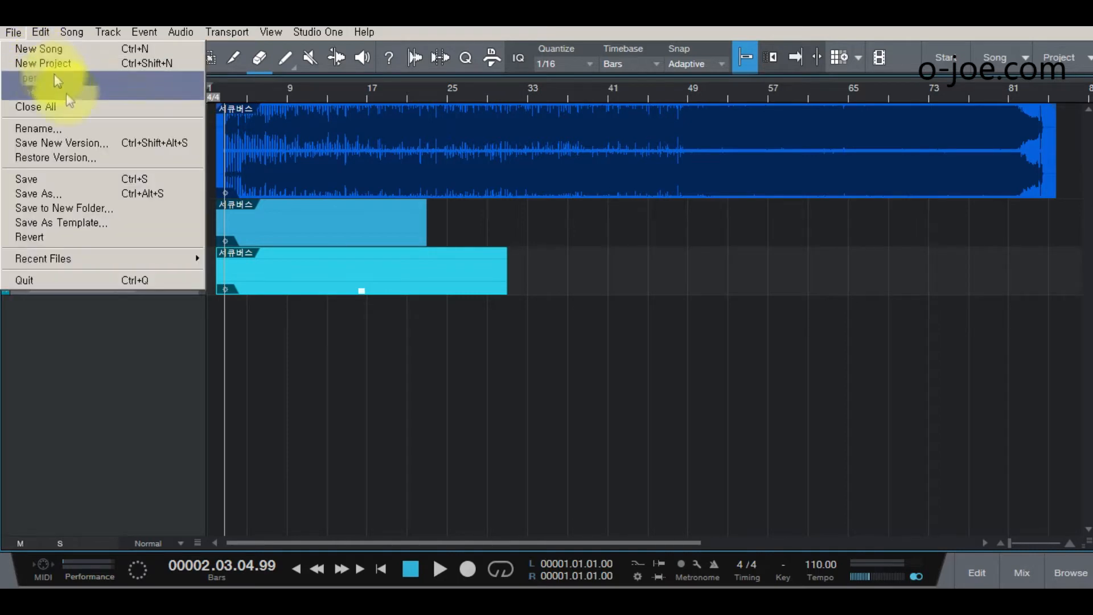
click(59, 181)
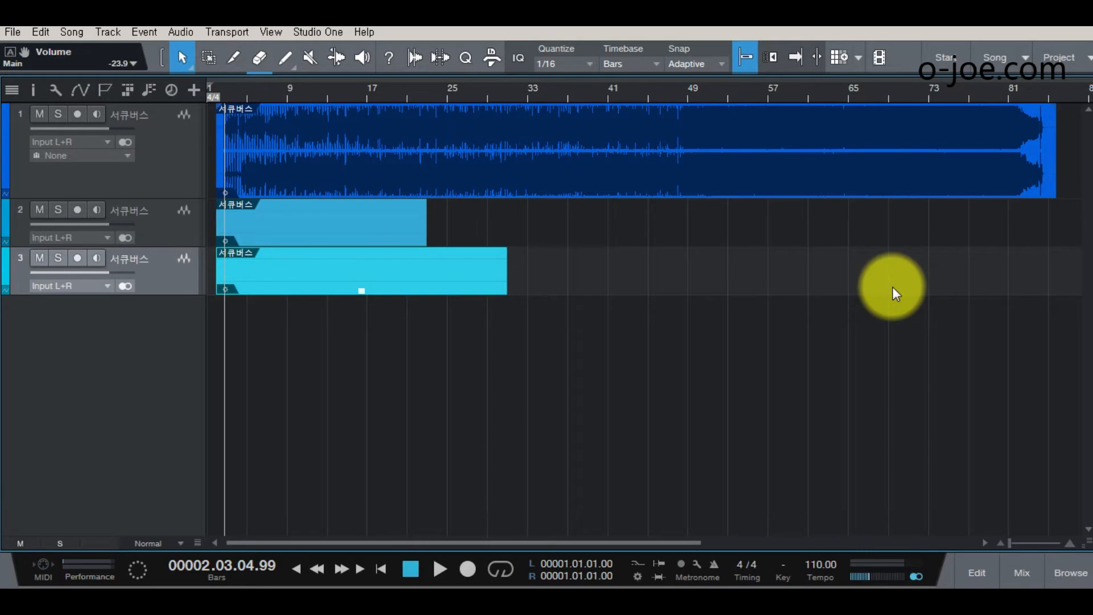
click(1089, 58)
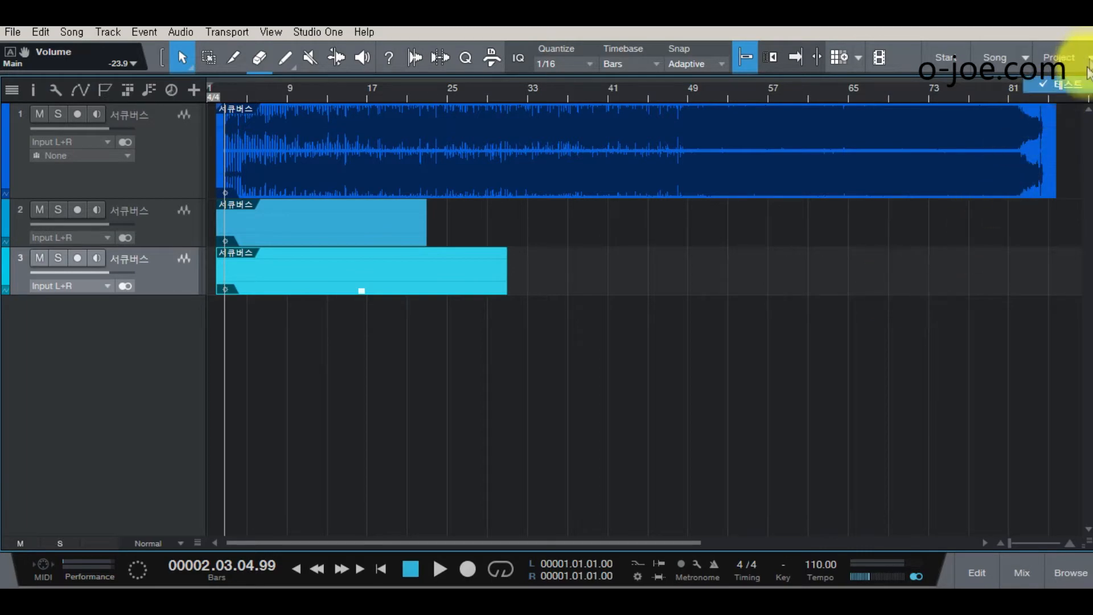
click(1056, 87)
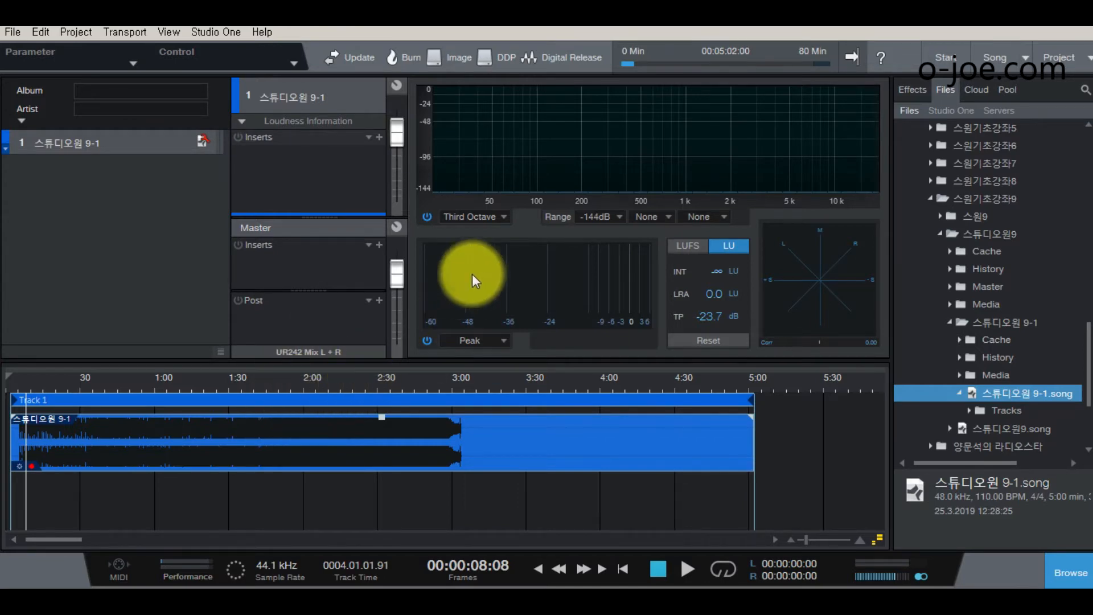
mouse_move(484, 272)
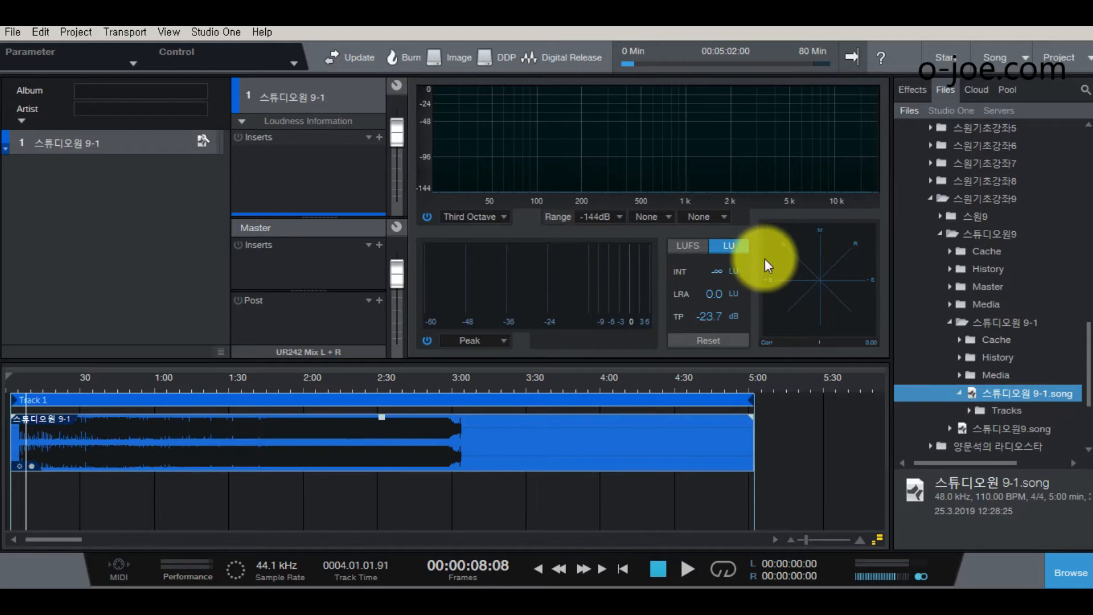
Return to the song and examine the Update Mastering File and Add to Project commands and the list of open projects
click(995, 57)
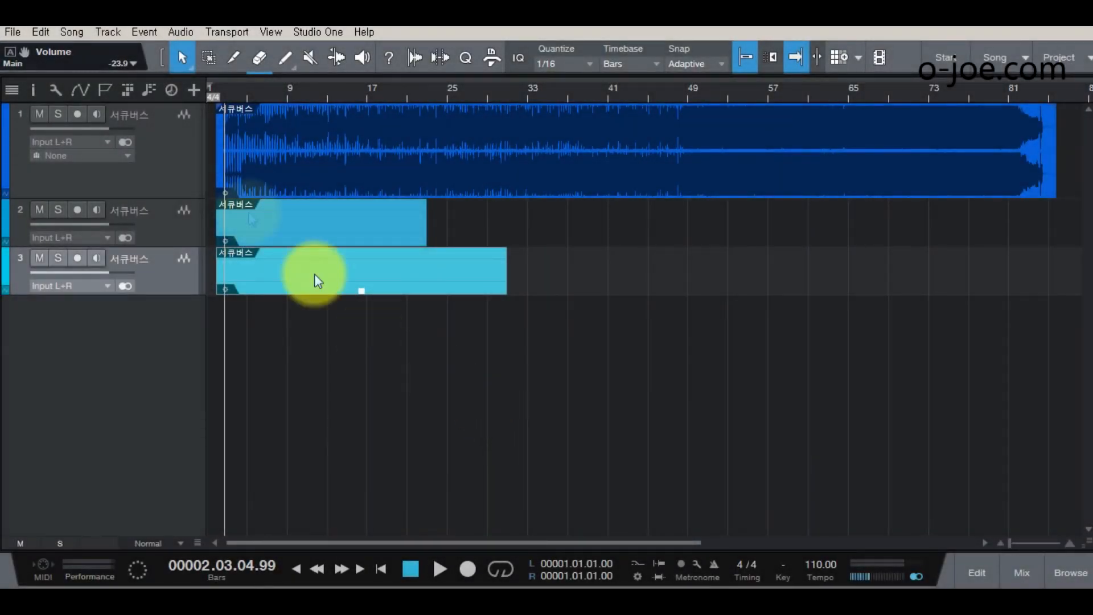
click(77, 29)
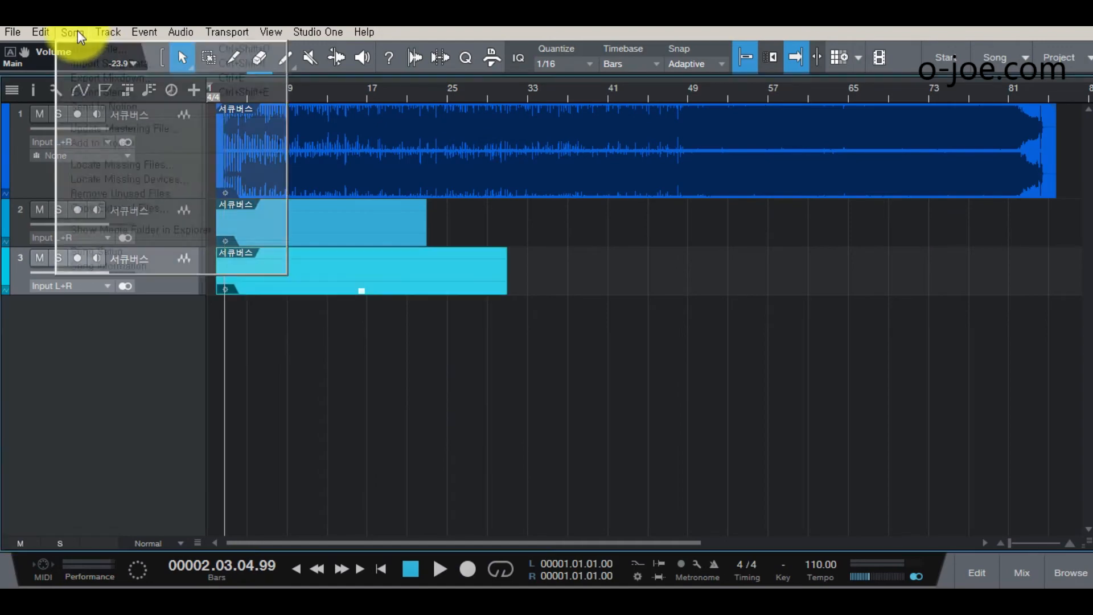
mouse_move(142, 145)
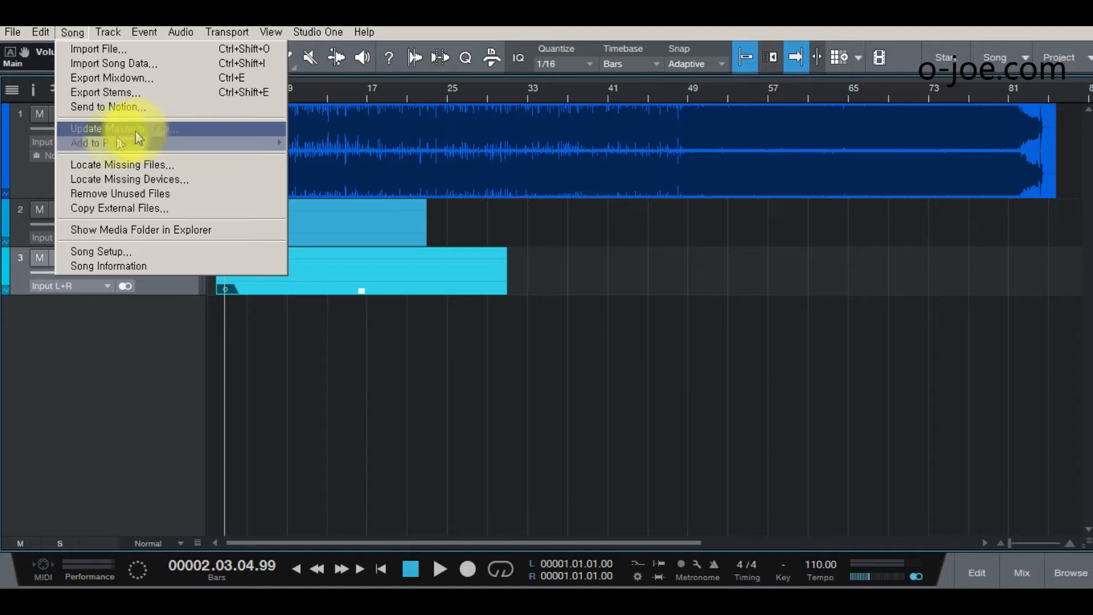
mouse_move(105, 142)
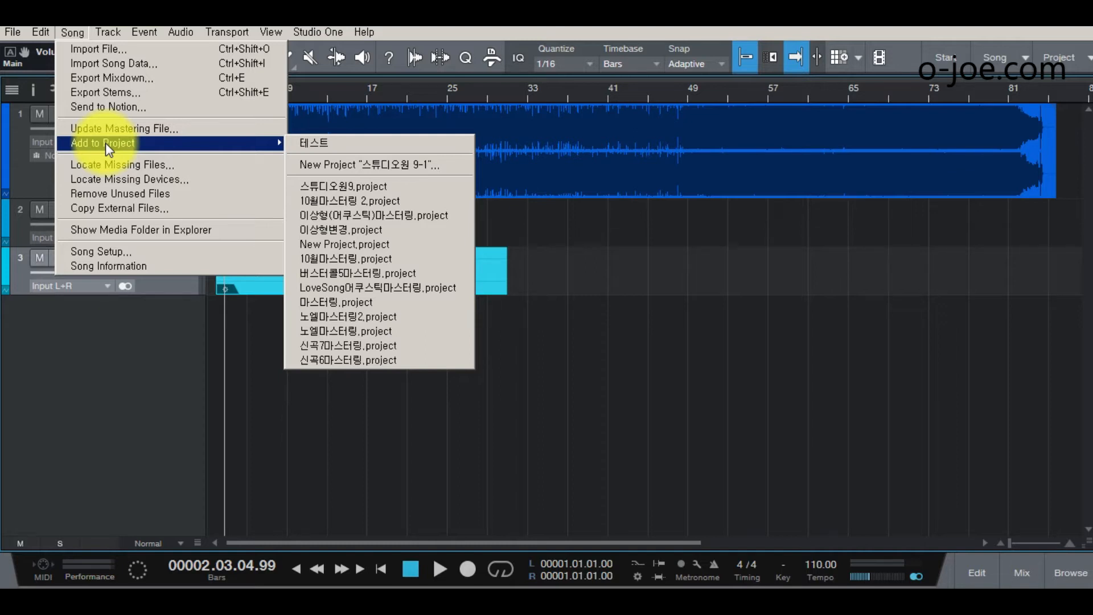
click(1087, 62)
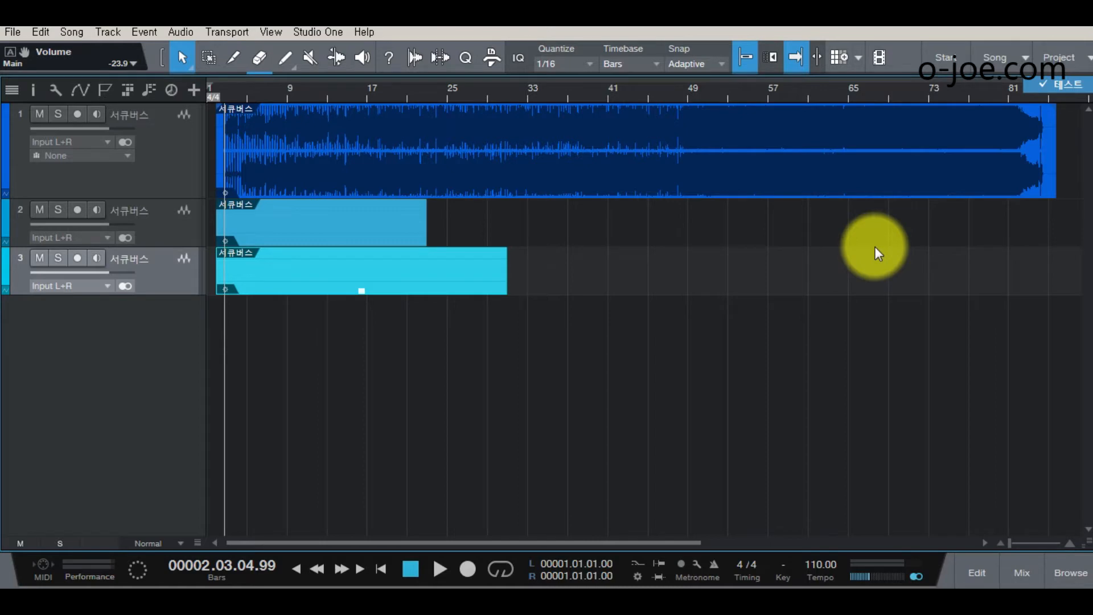
click(1060, 91)
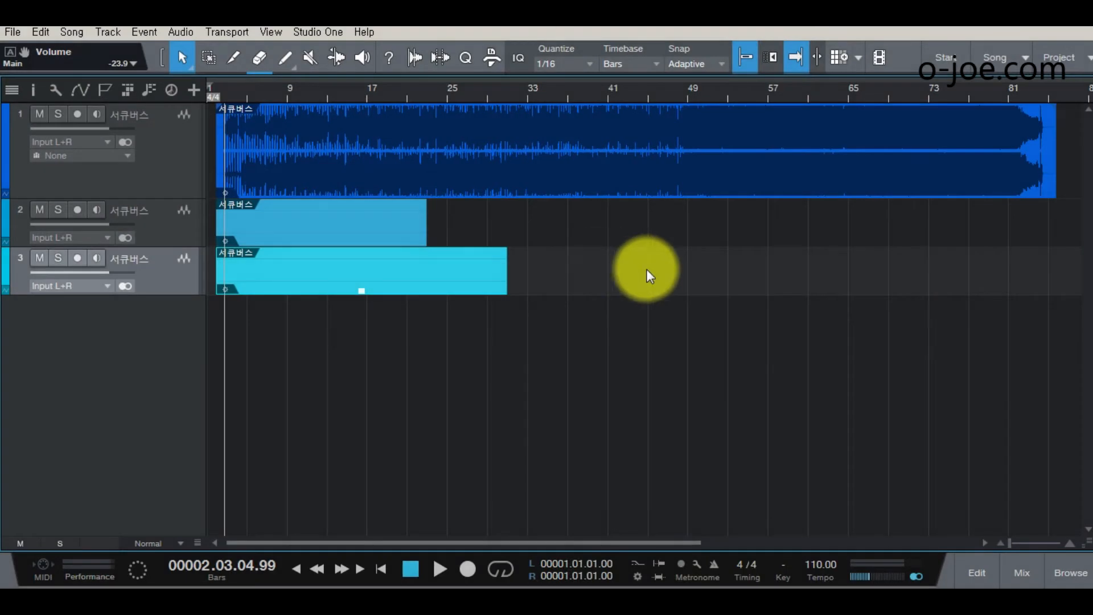
click(1056, 60)
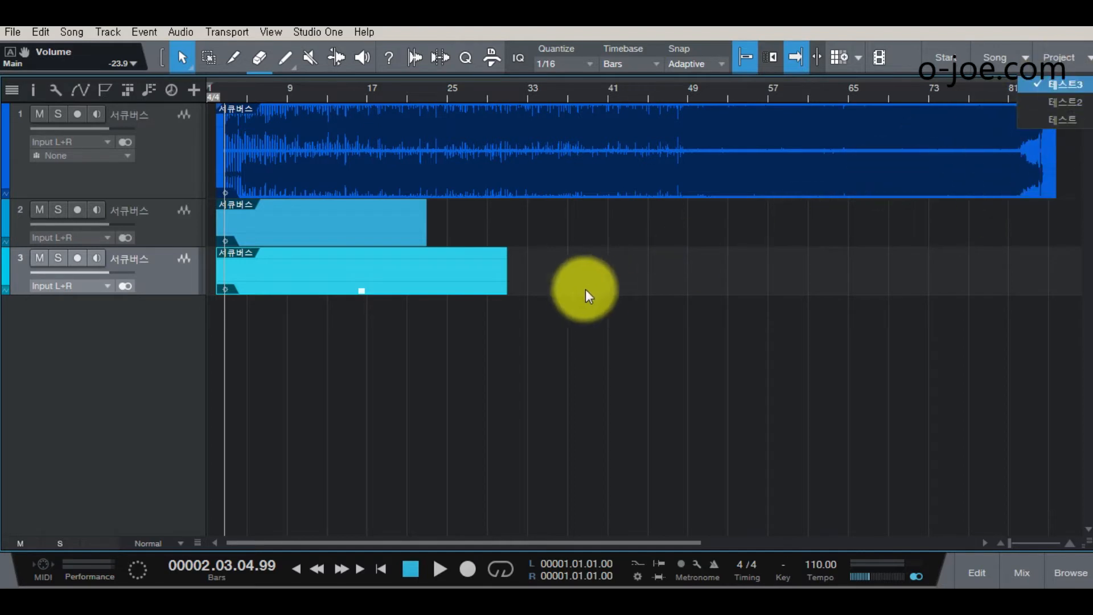
click(490, 347)
View the new-project settings offered when adding 스튜디오원 9-1 to a new project, and cancel without creating it
click(70, 35)
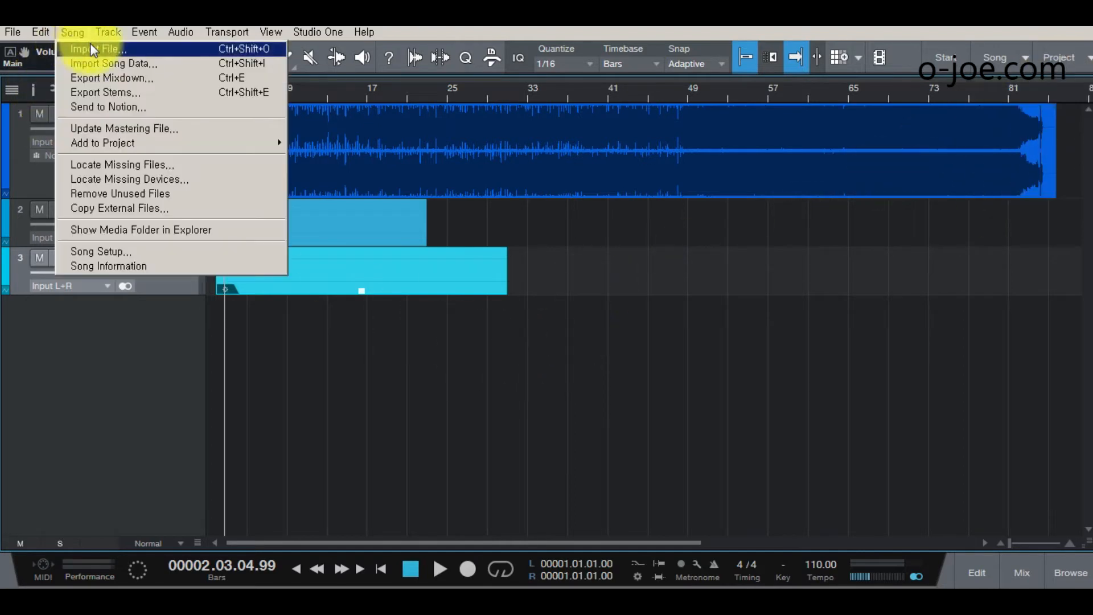
mouse_move(118, 142)
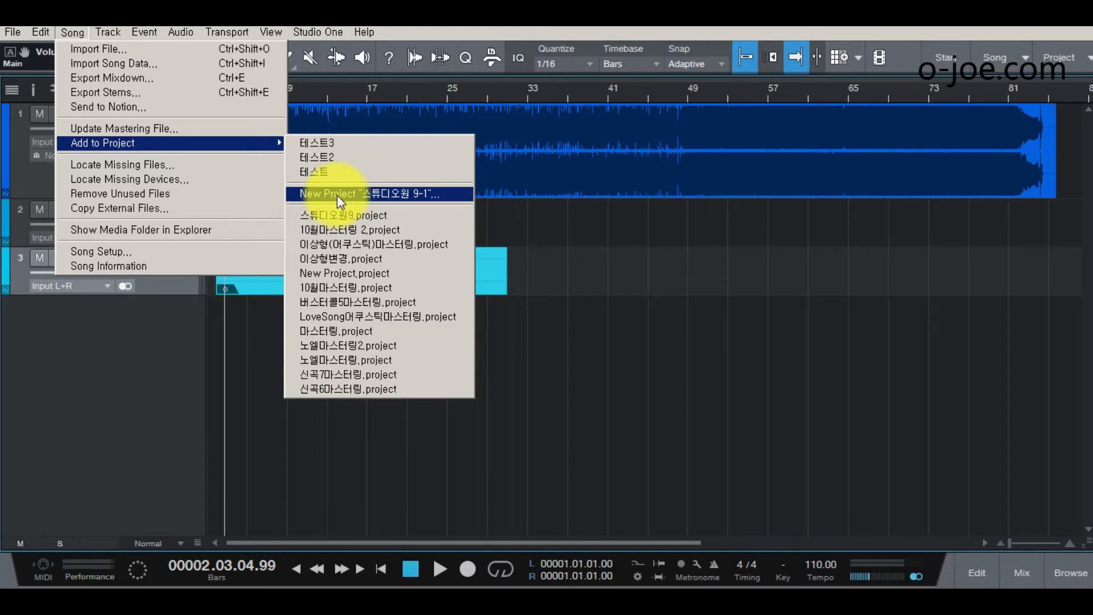
click(405, 199)
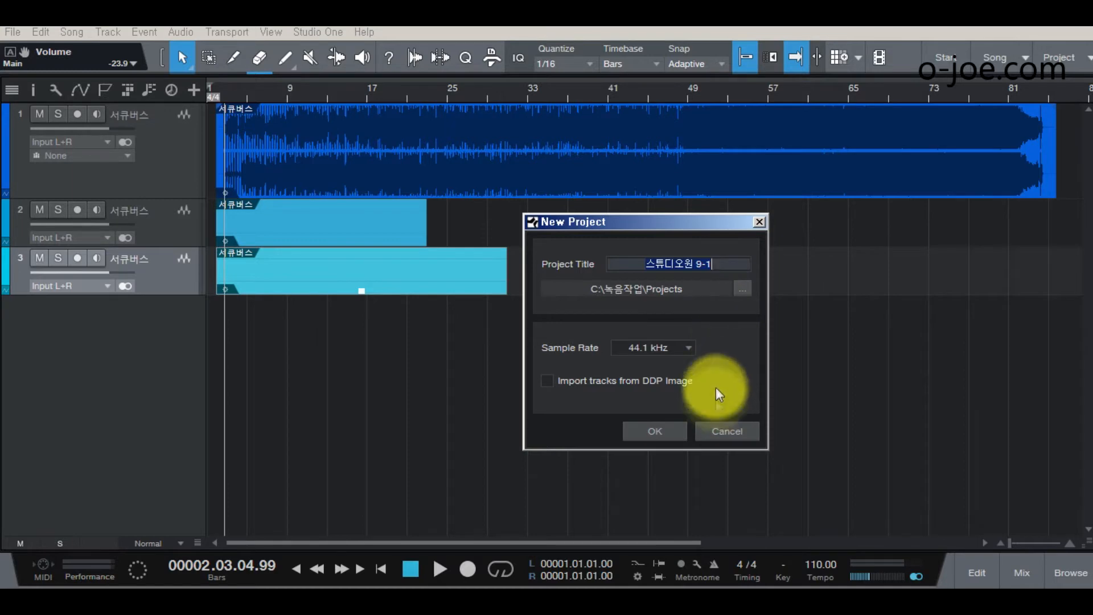
click(724, 430)
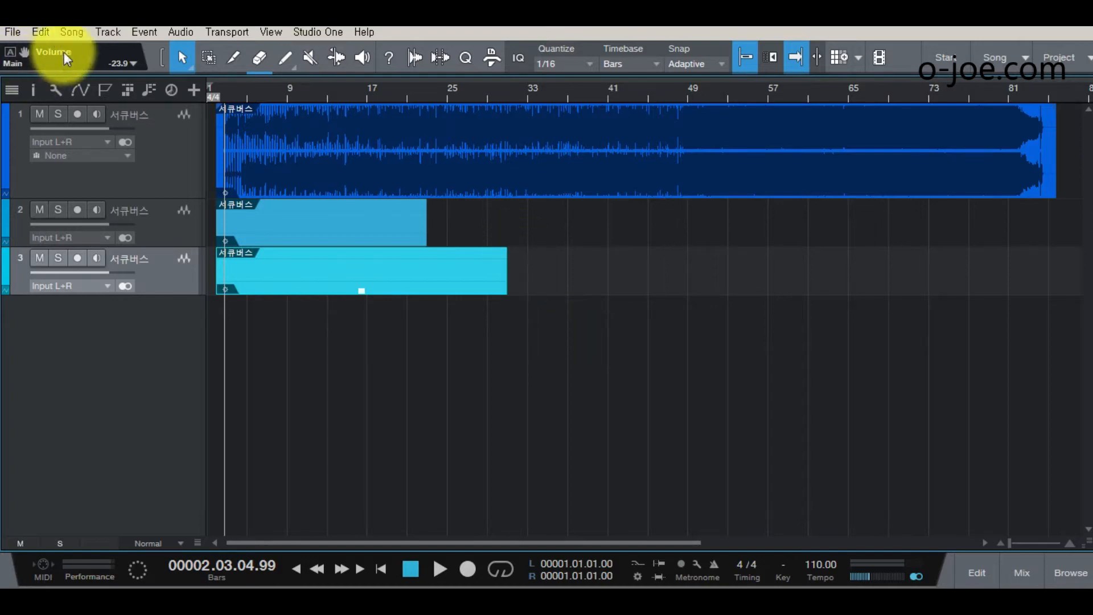
Look at the Locate Missing Files command, then switch to Windows Explorer with the 스튜디오원 9-1 song folder and minimize Studio One
click(73, 32)
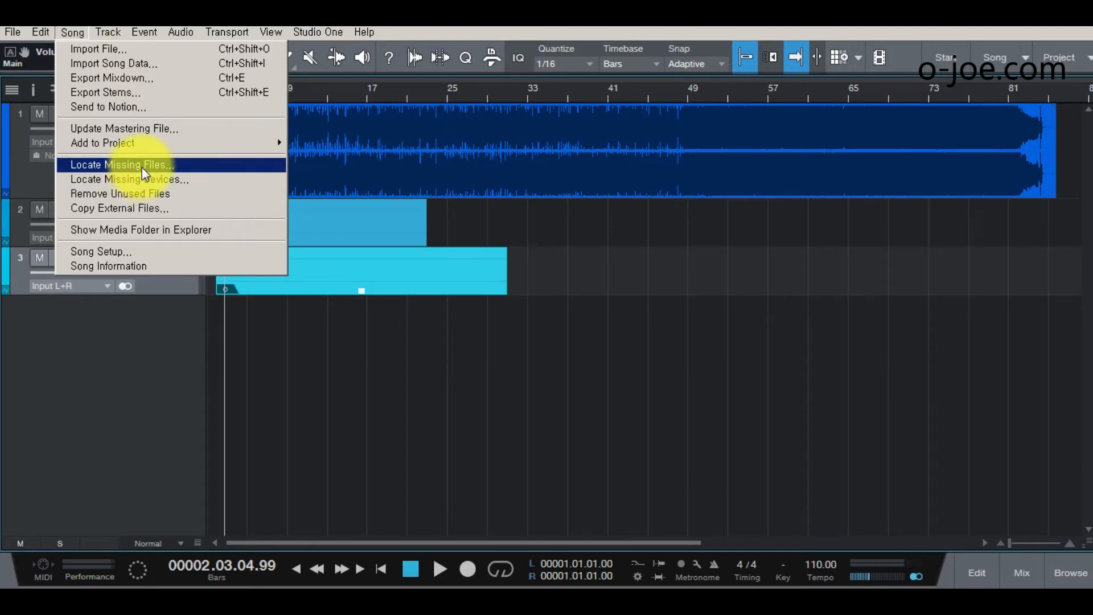
click(617, 358)
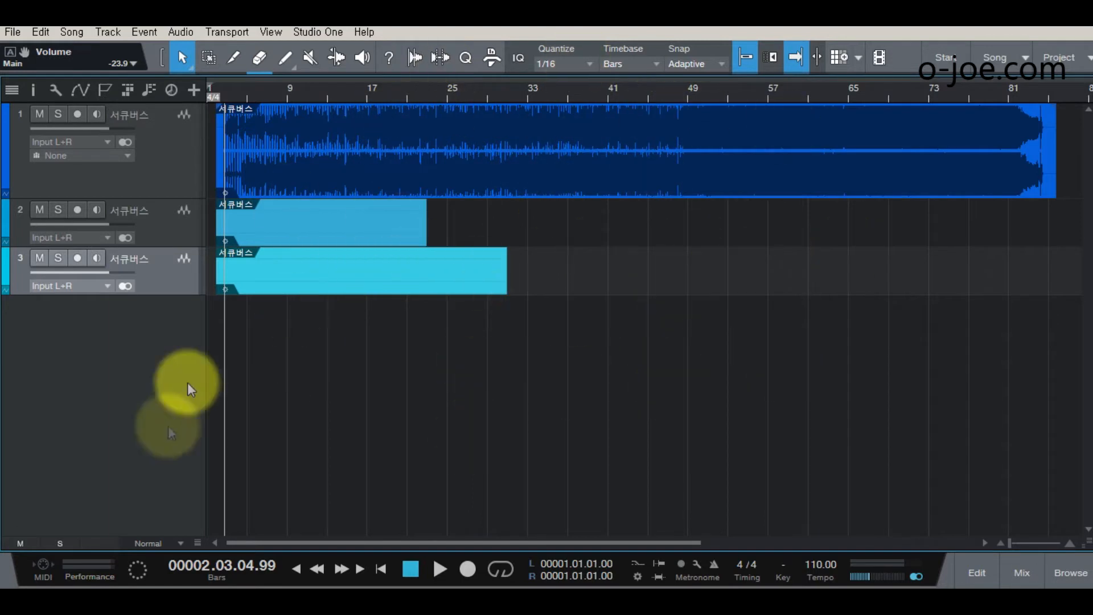
click(144, 563)
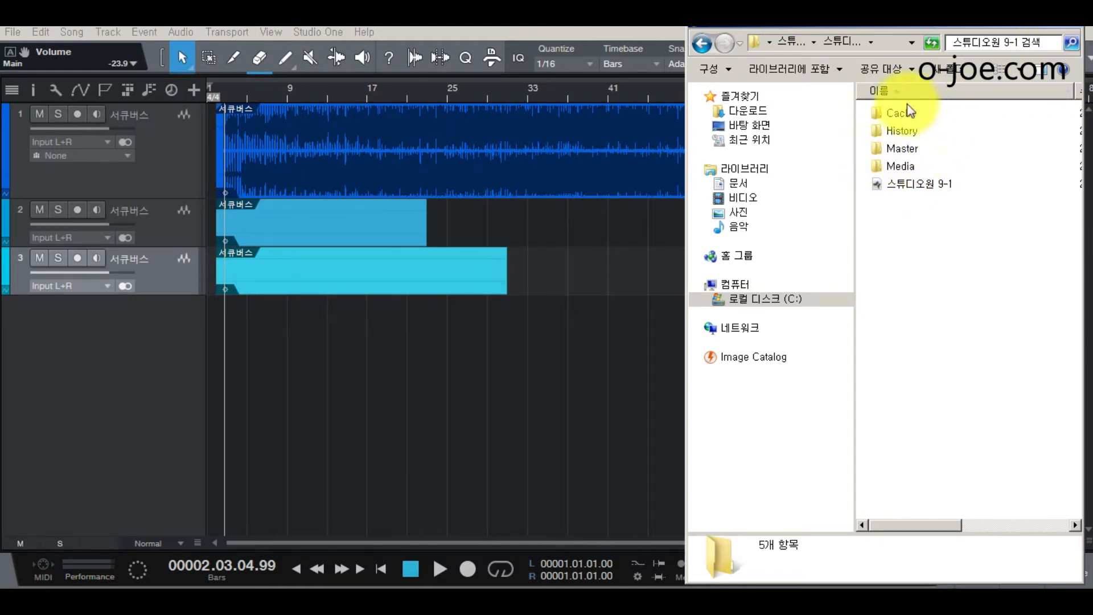
drag(1028, 26, 974, 27)
click(1067, 26)
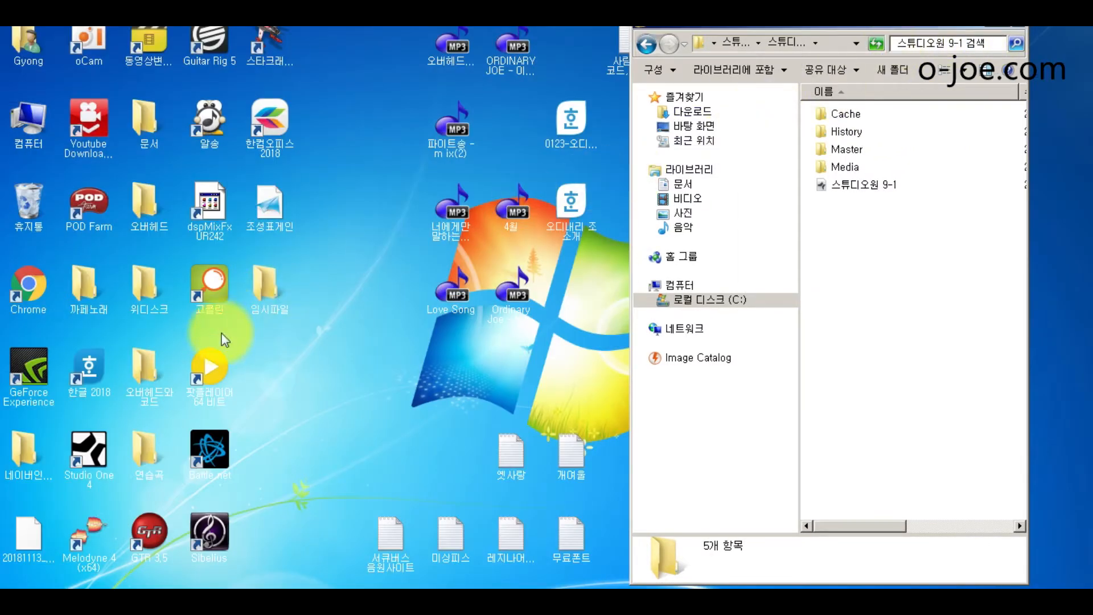
Open the desktop folder 임시파일 and move the song's History, Master and Media folders into it, cancelling the move of Cache
double_click(261, 286)
drag(757, 30, 339, 52)
drag(878, 112, 836, 164)
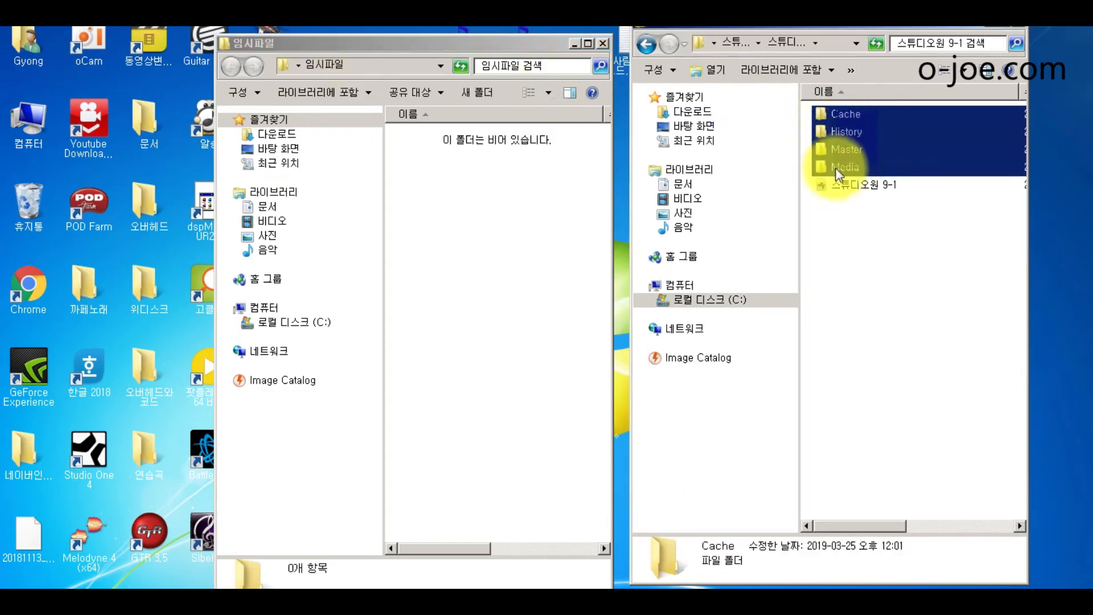
drag(845, 118, 480, 262)
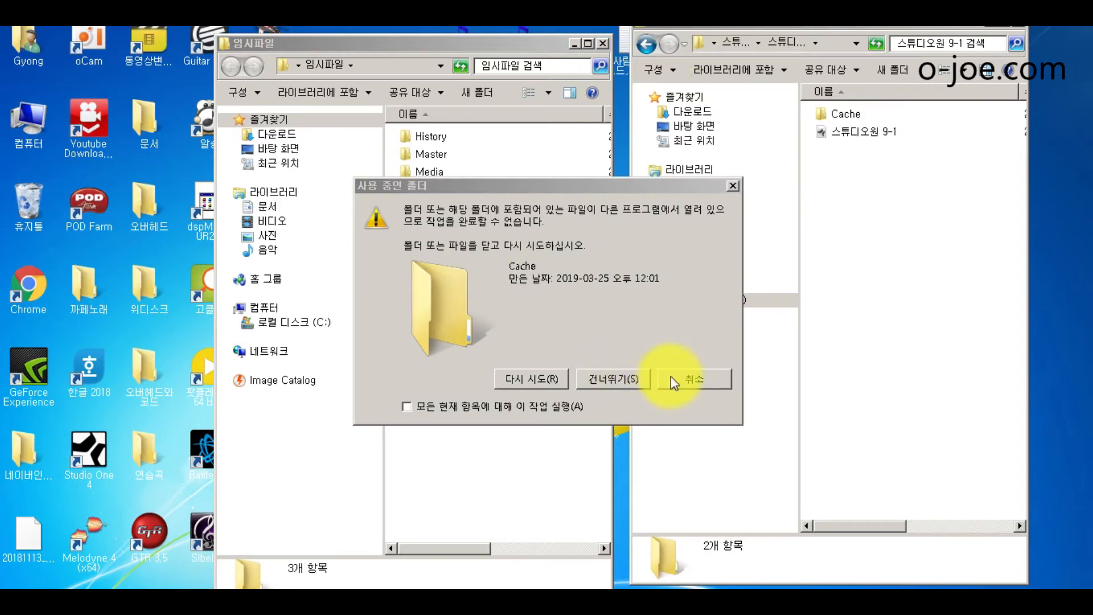
click(674, 380)
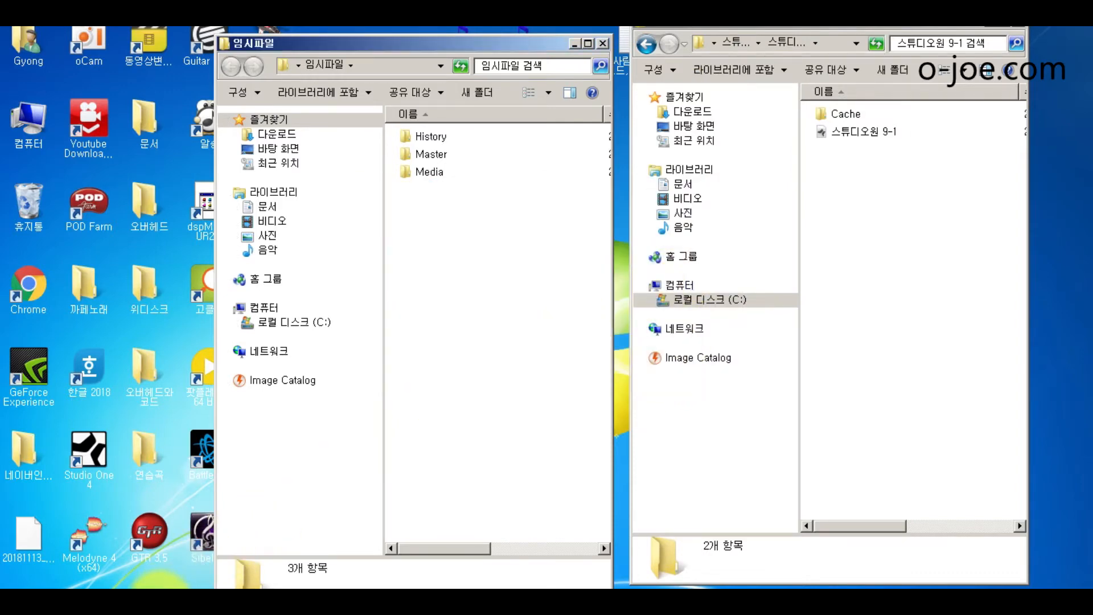
Switch back to the Studio One start page and open the recent song 스튜디오원 9-2
click(163, 586)
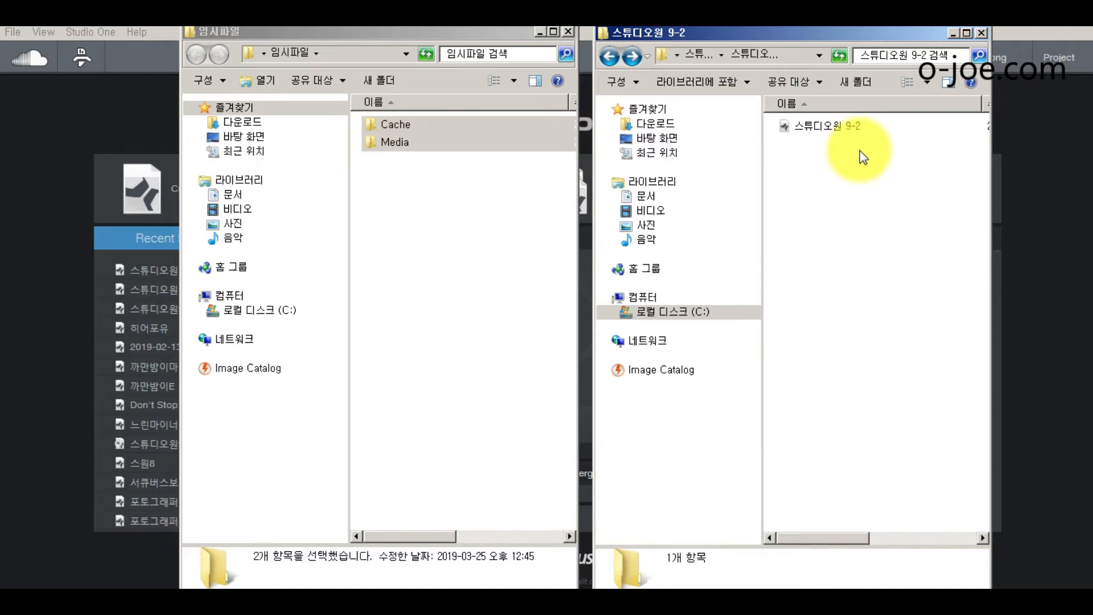
drag(449, 142, 810, 215)
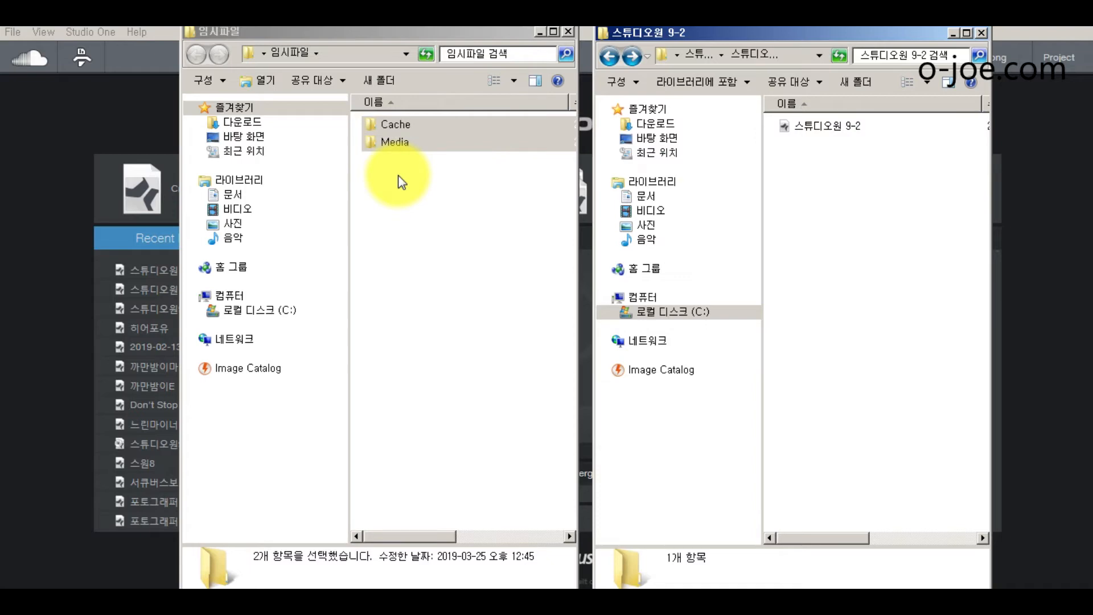
click(98, 113)
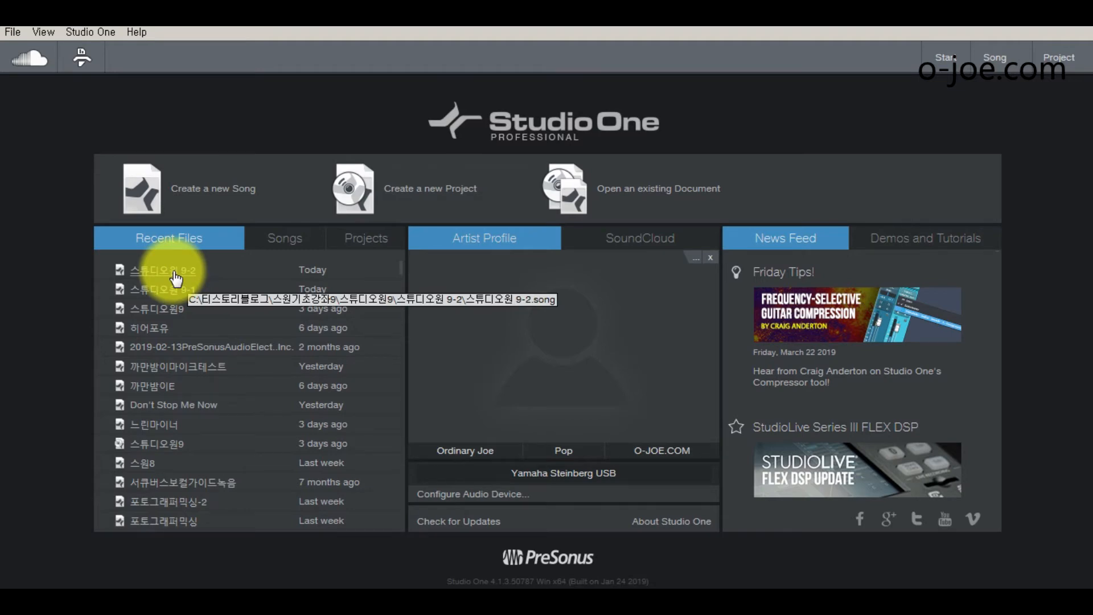
click(174, 273)
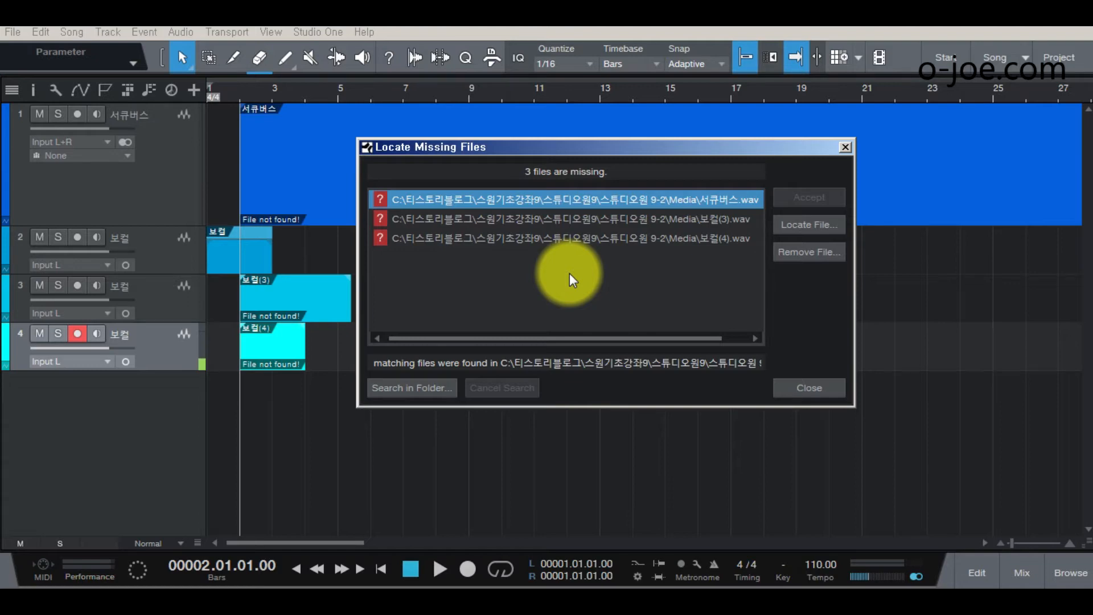
Locate the missing 서큐버스.wav by choosing 보컬(3) from the Media folder inside 임시파일 on the desktop
drag(634, 146, 595, 151)
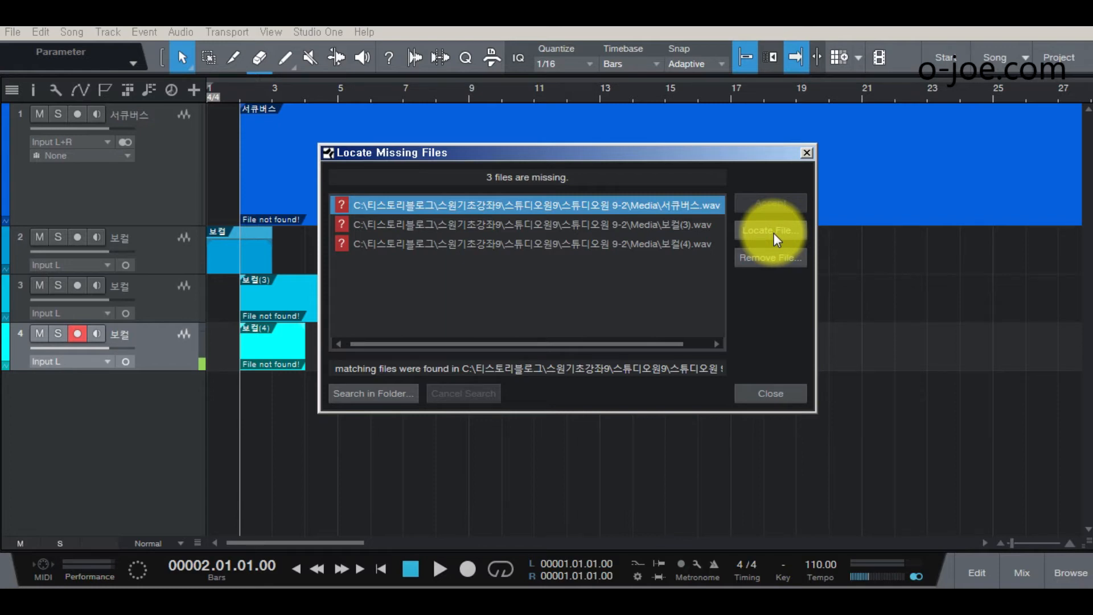
click(760, 231)
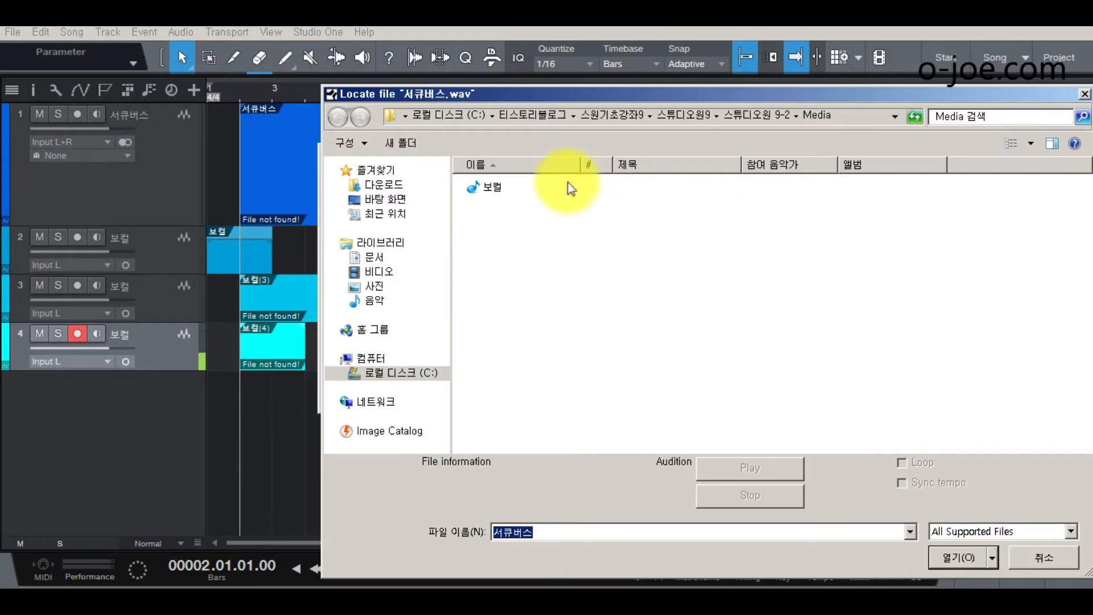
click(388, 200)
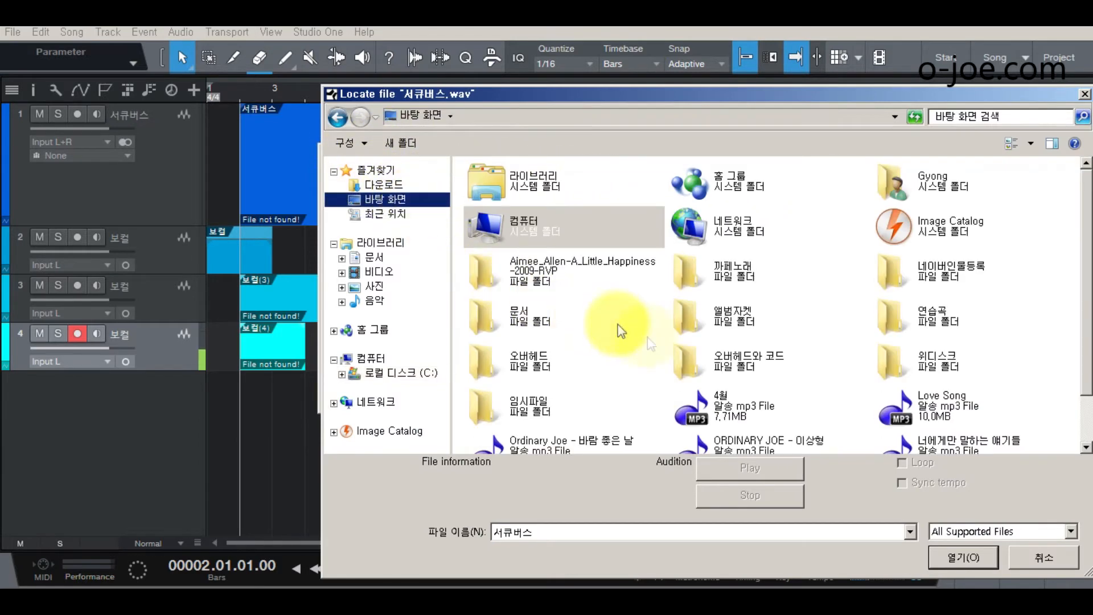
double_click(522, 408)
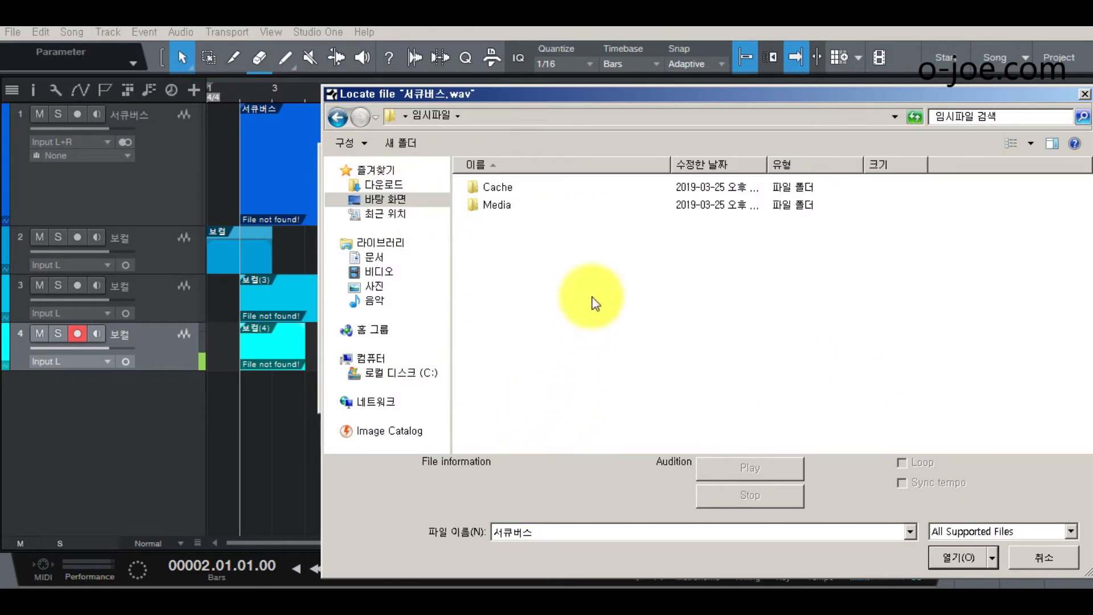
click(505, 204)
double_click(506, 207)
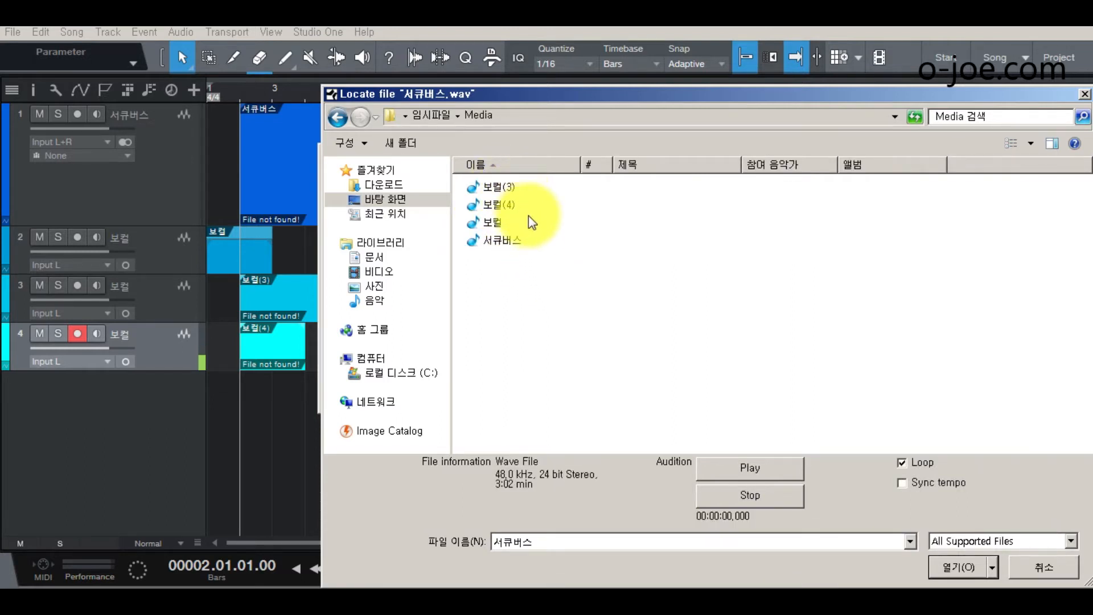
mouse_move(529, 216)
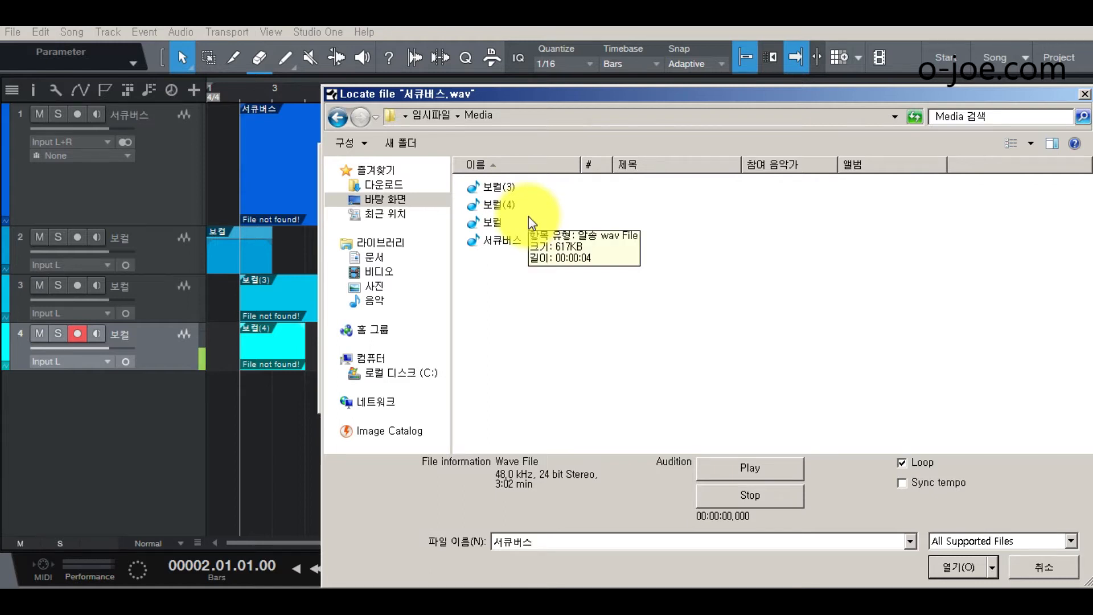
click(495, 194)
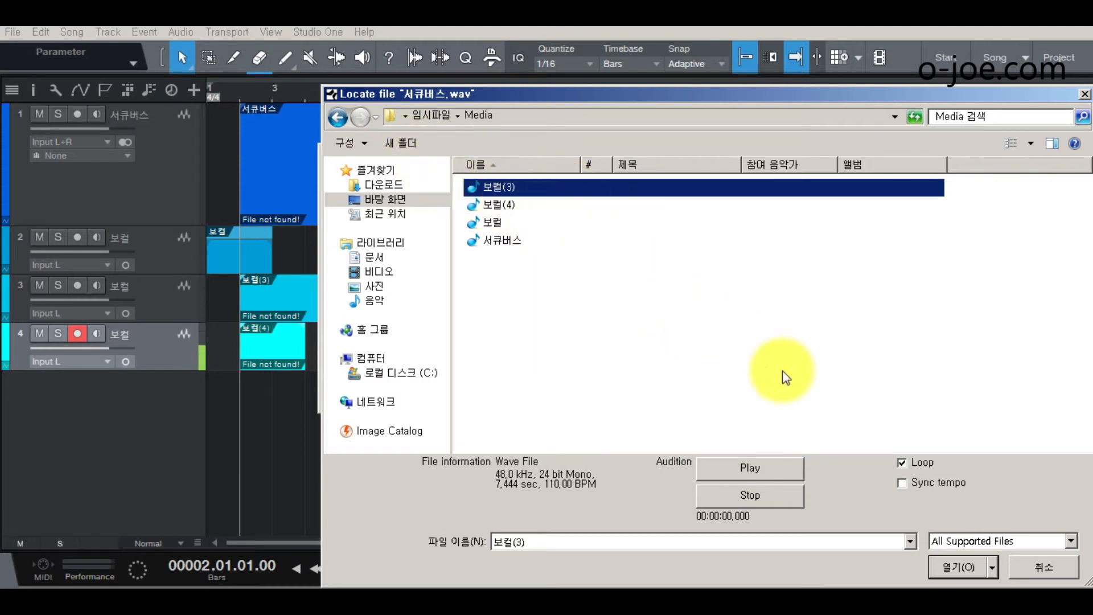
click(961, 569)
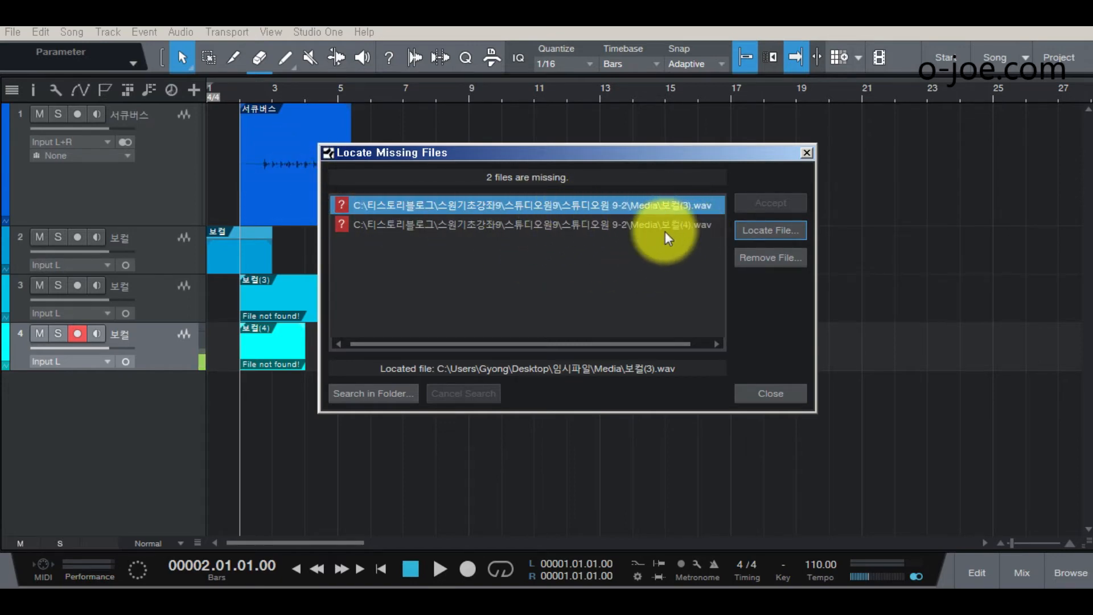
Locate the missing 보컬(3).wav and 보컬(4).wav by choosing 보컬 from the song's own Media folder for both
click(754, 232)
click(493, 194)
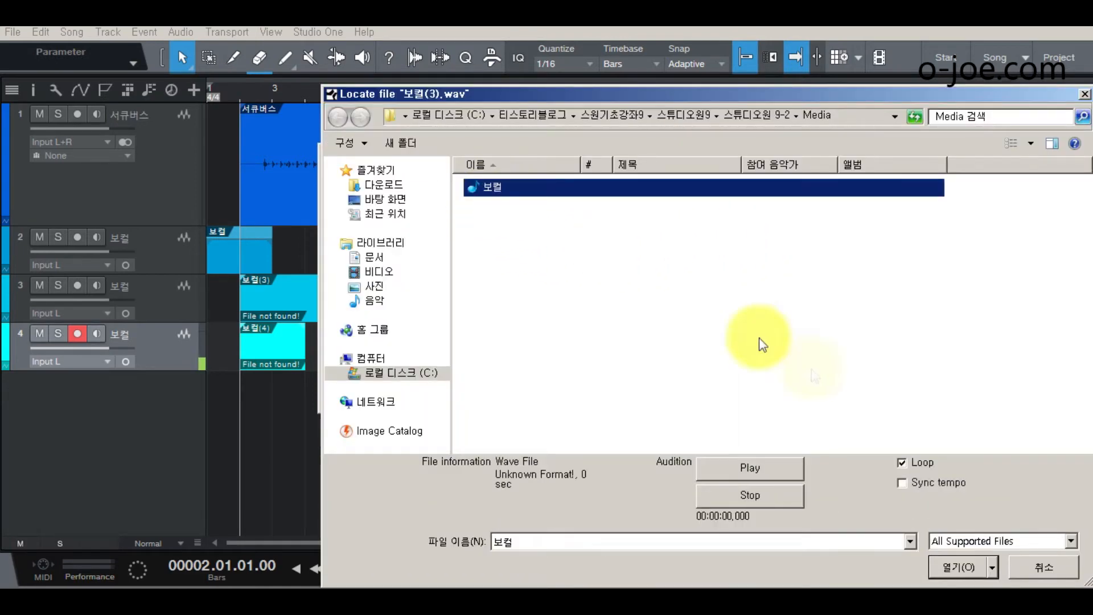
click(955, 564)
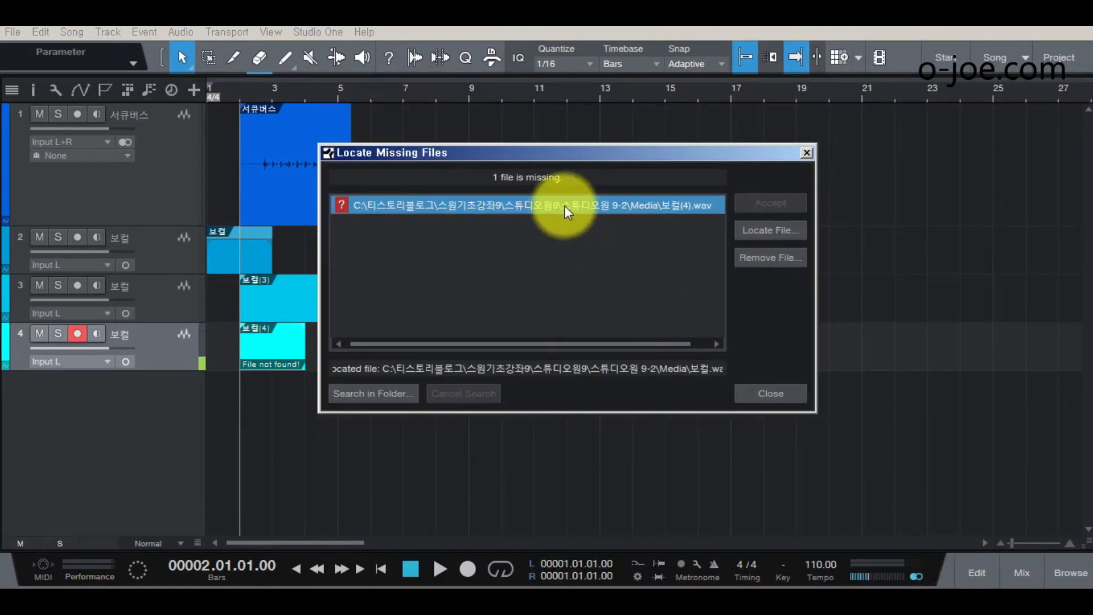
click(767, 231)
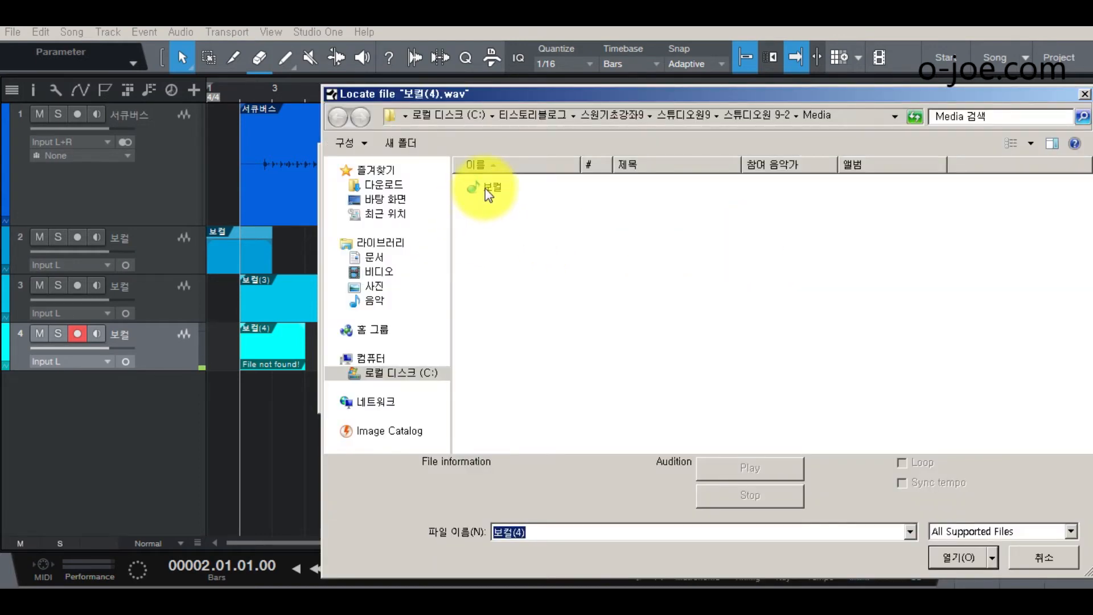
click(488, 189)
click(959, 564)
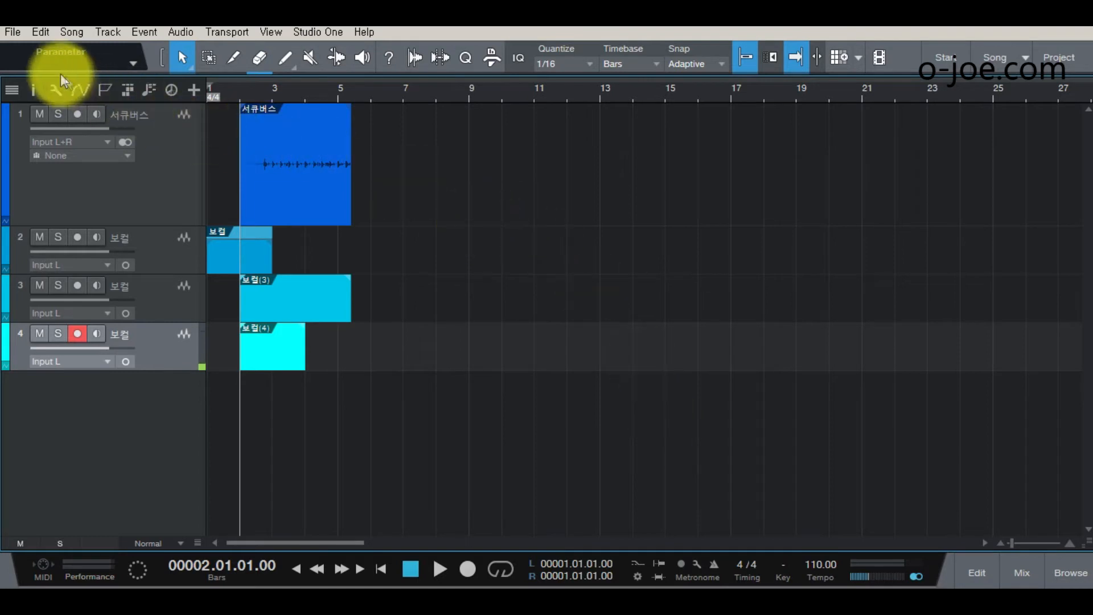
Close the song without saving its changes and reopen 스튜디오원 9-2 from the recent files
click(18, 35)
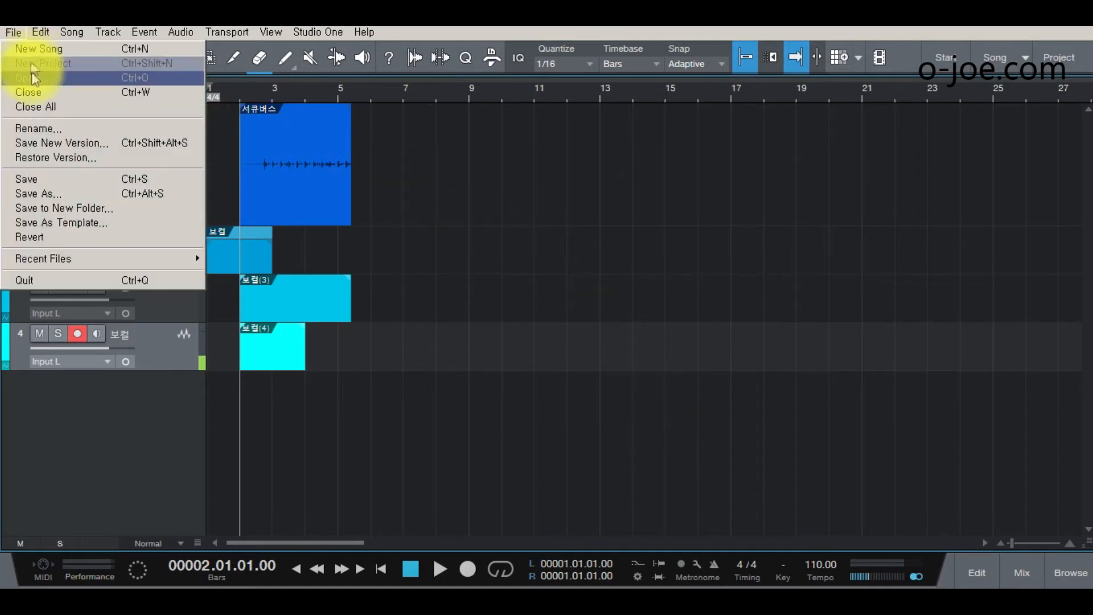
click(29, 91)
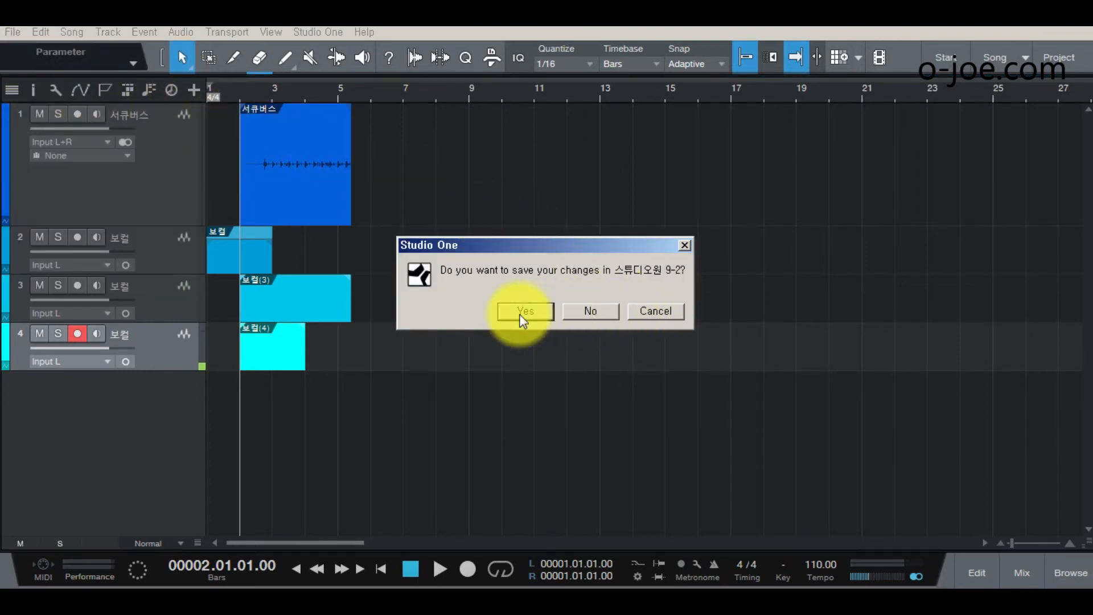
click(594, 312)
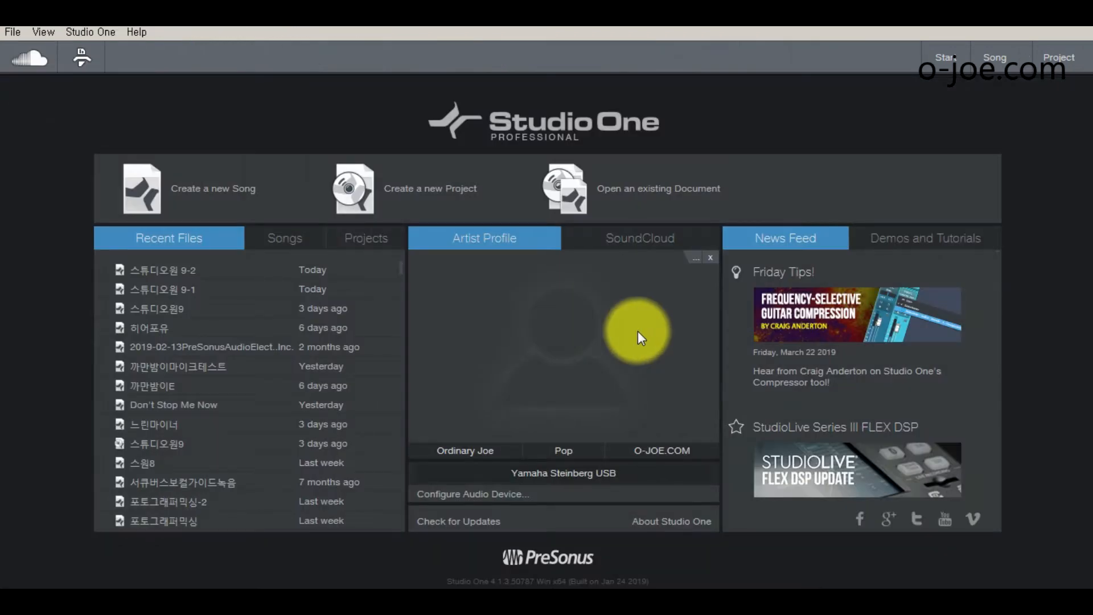
click(171, 273)
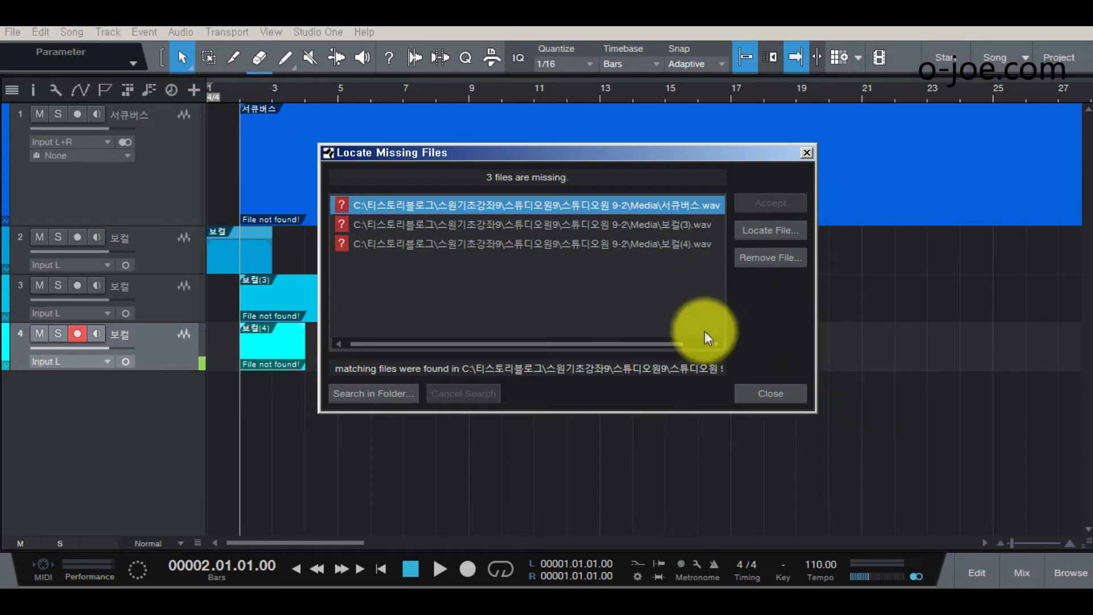
Search the Media folder inside 임시파일 on the desktop for the missing files and accept the matches
click(382, 394)
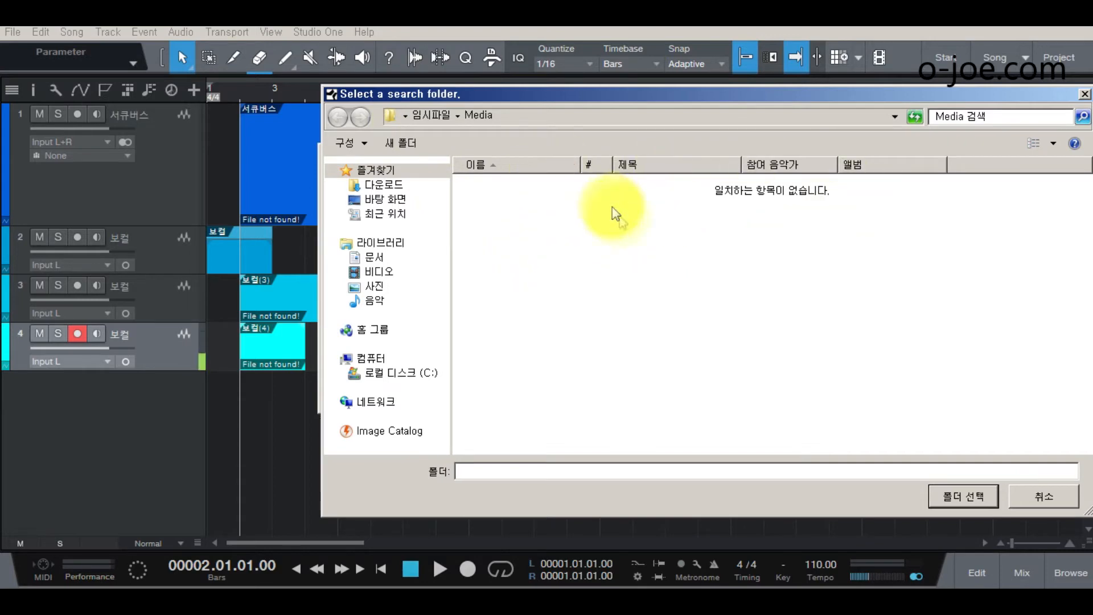
click(385, 199)
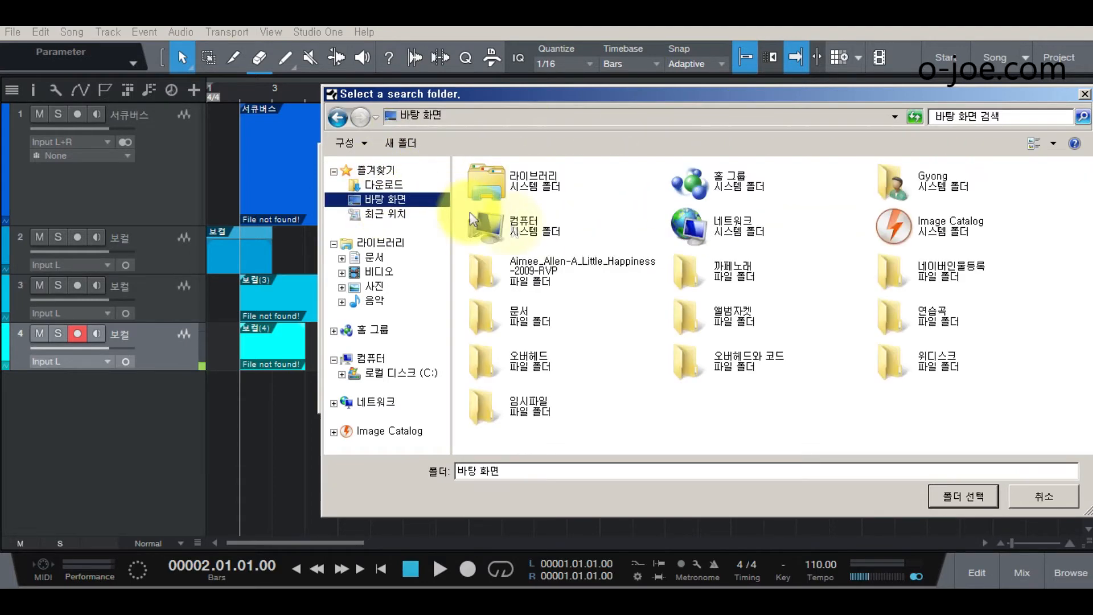
double_click(530, 401)
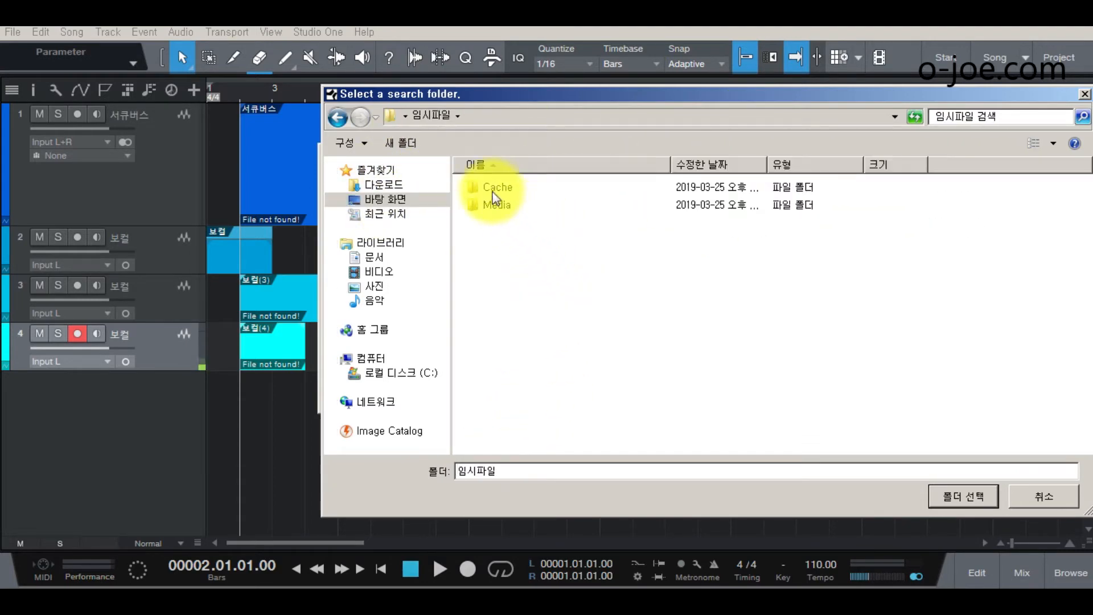
mouse_move(503, 209)
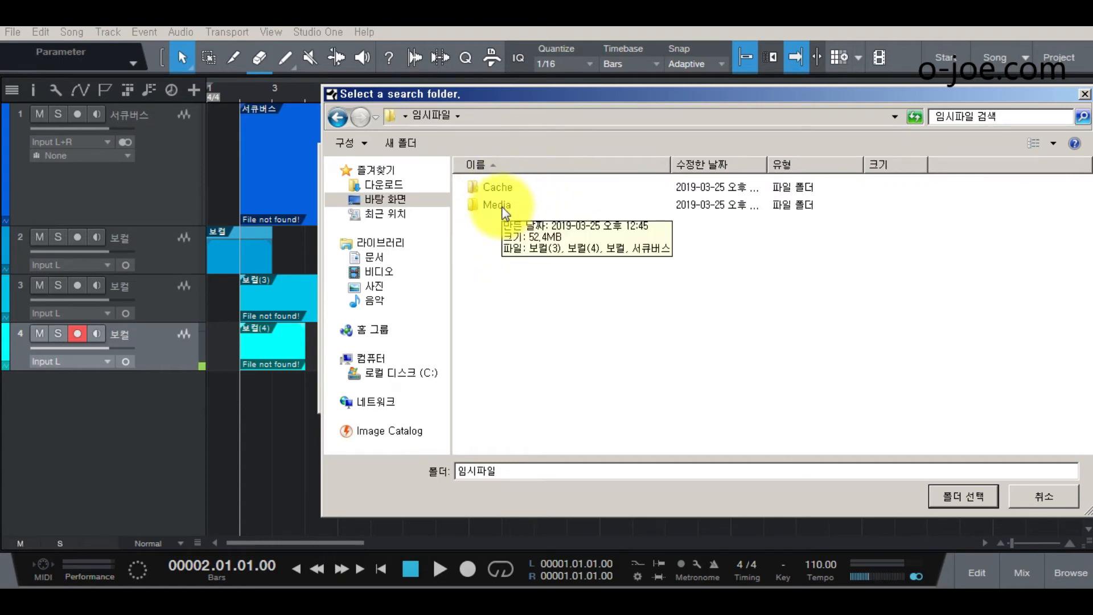
click(499, 205)
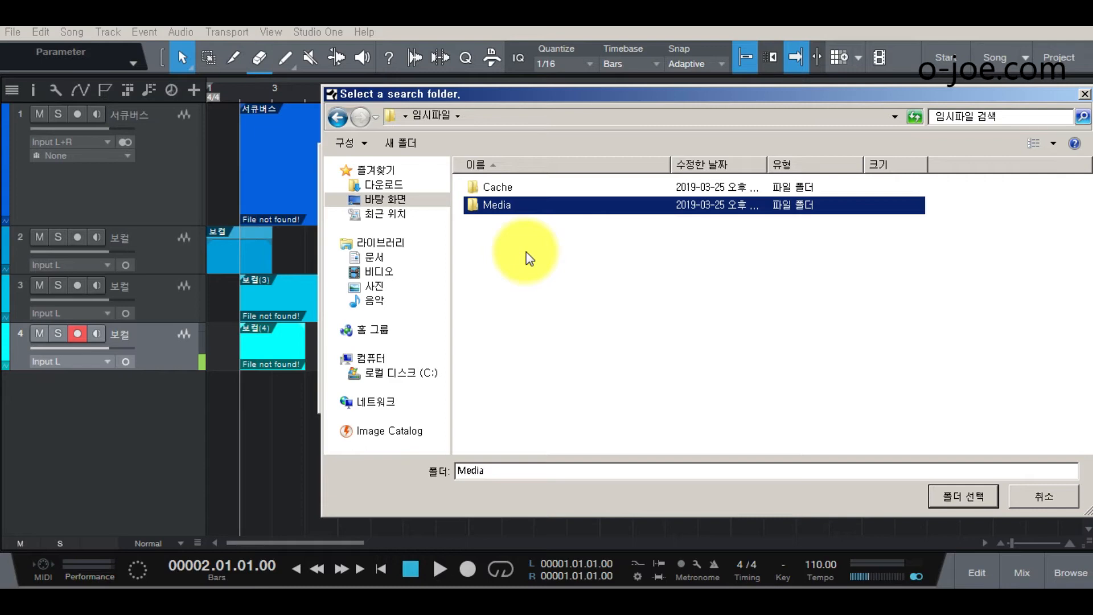
click(968, 497)
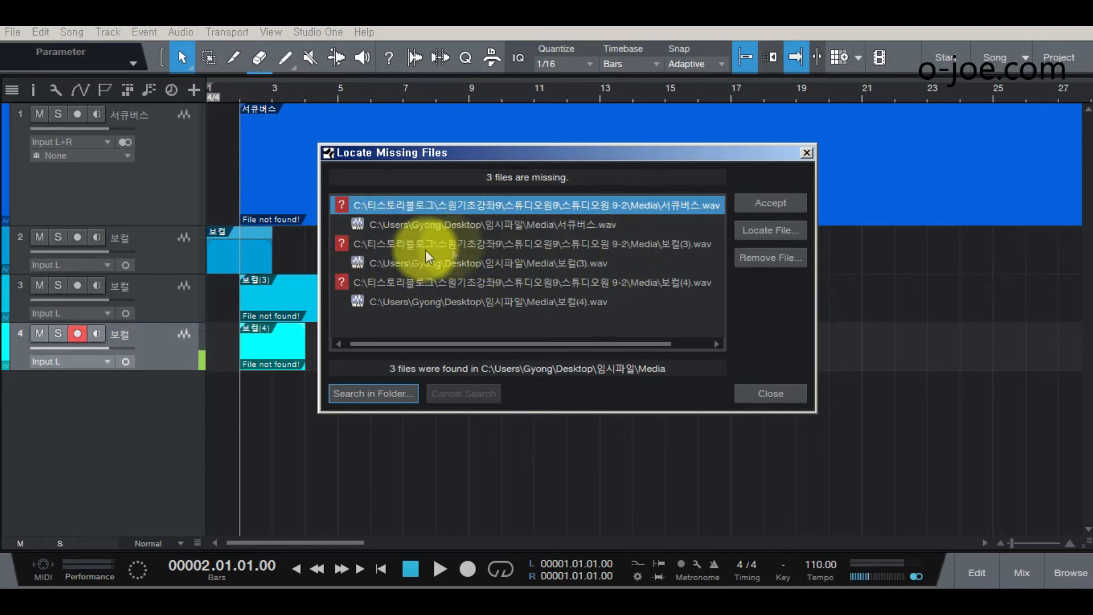
click(770, 203)
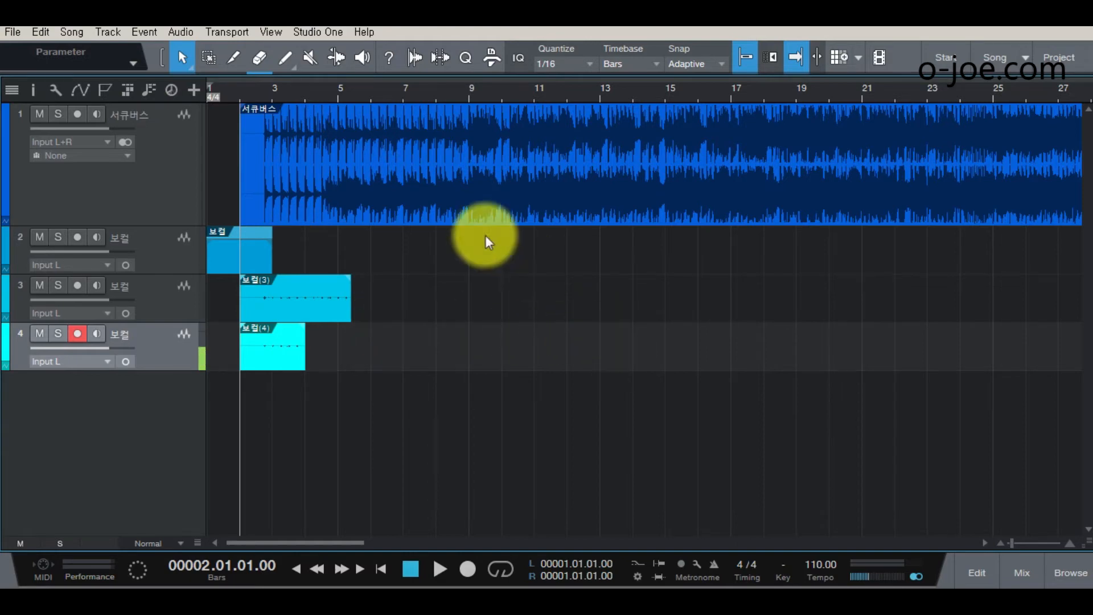
click(72, 32)
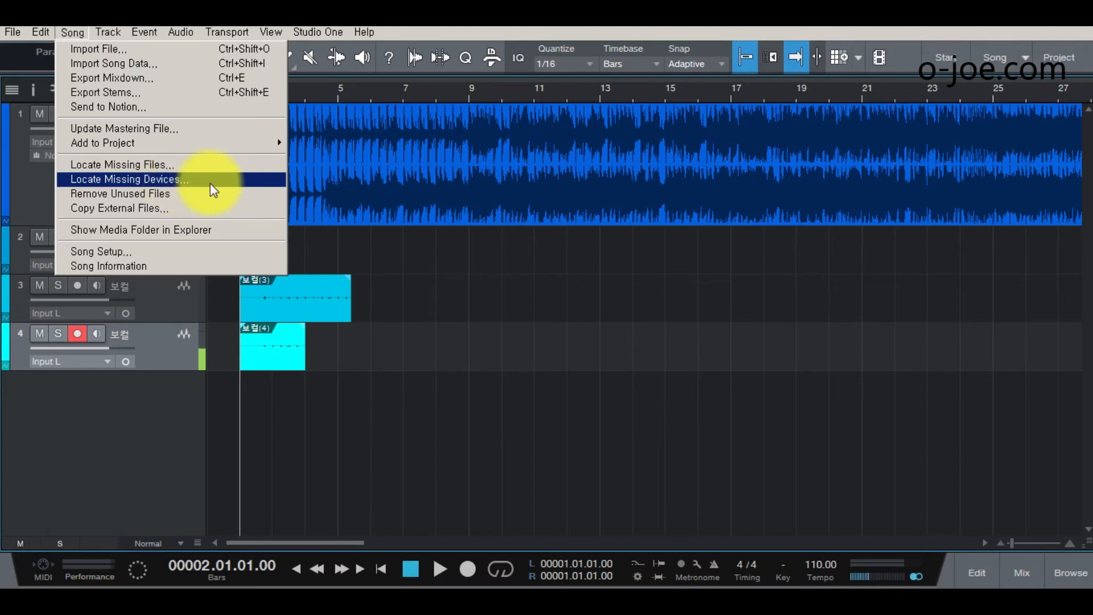
click(522, 310)
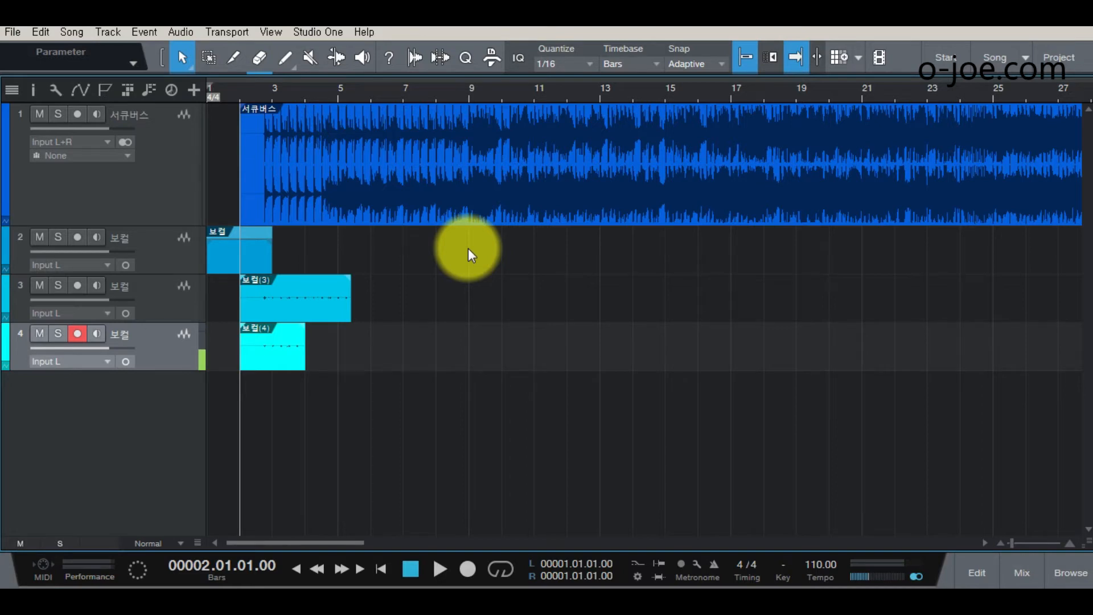
click(76, 32)
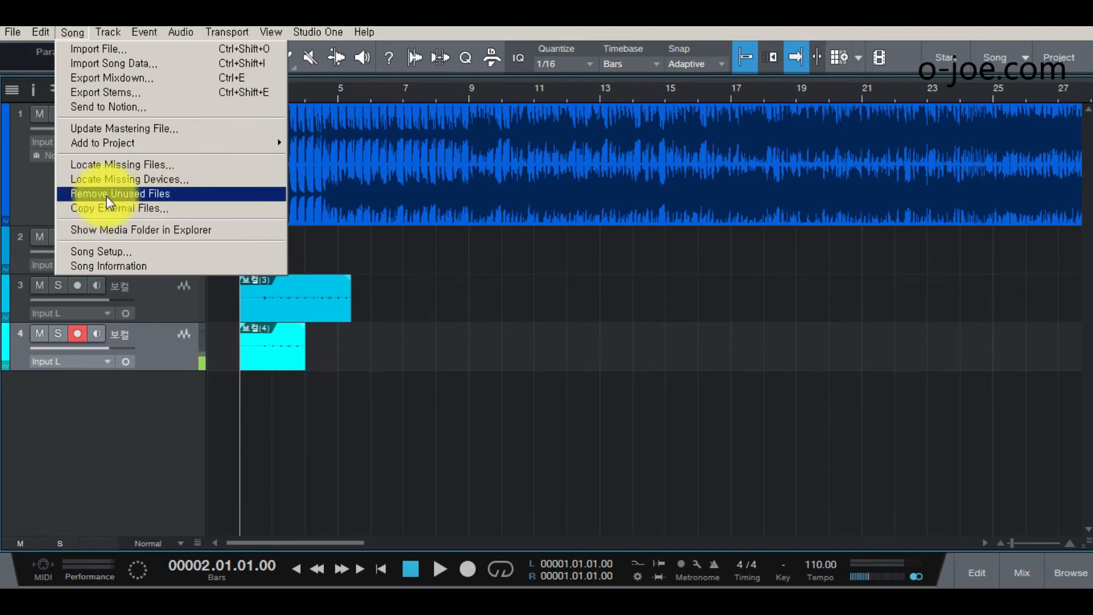
click(570, 303)
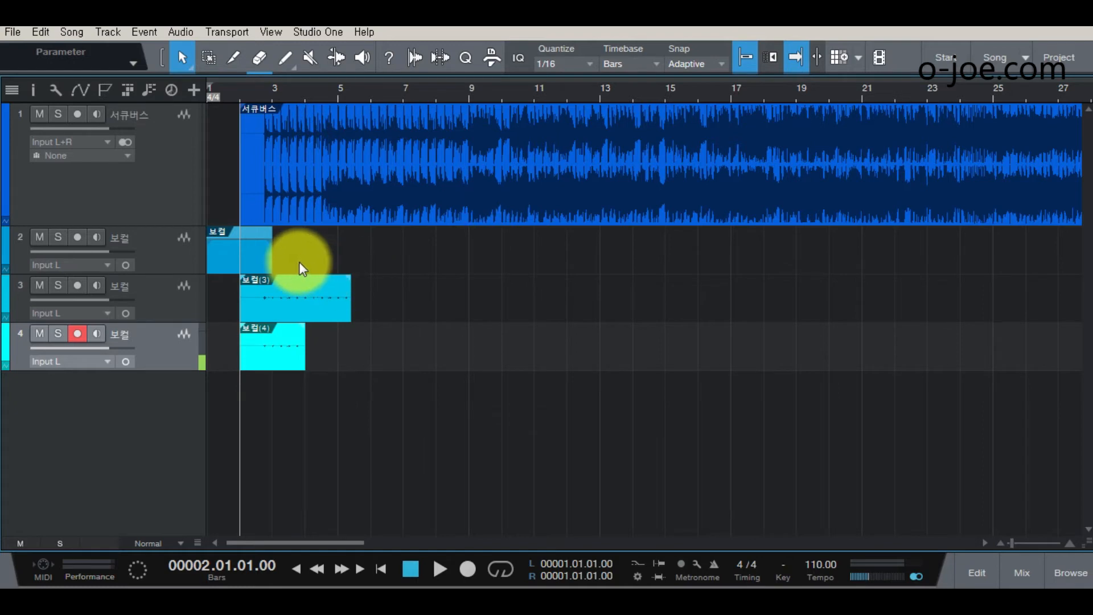
Delete the 보컬(3) event, remove its empty track, and delete the 보컬(4) event
click(304, 292)
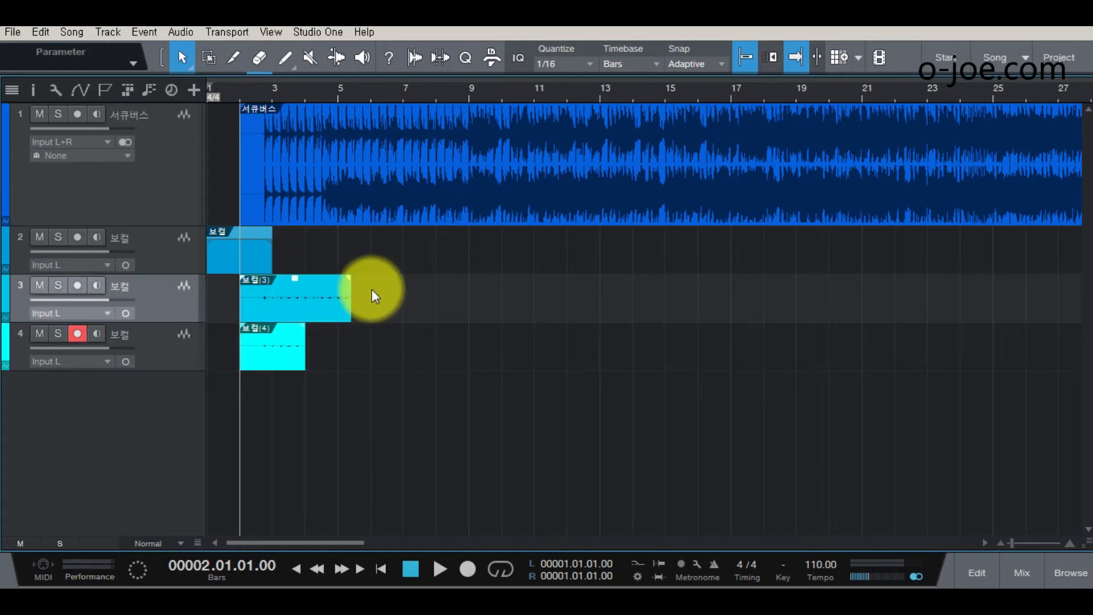
key(Delete)
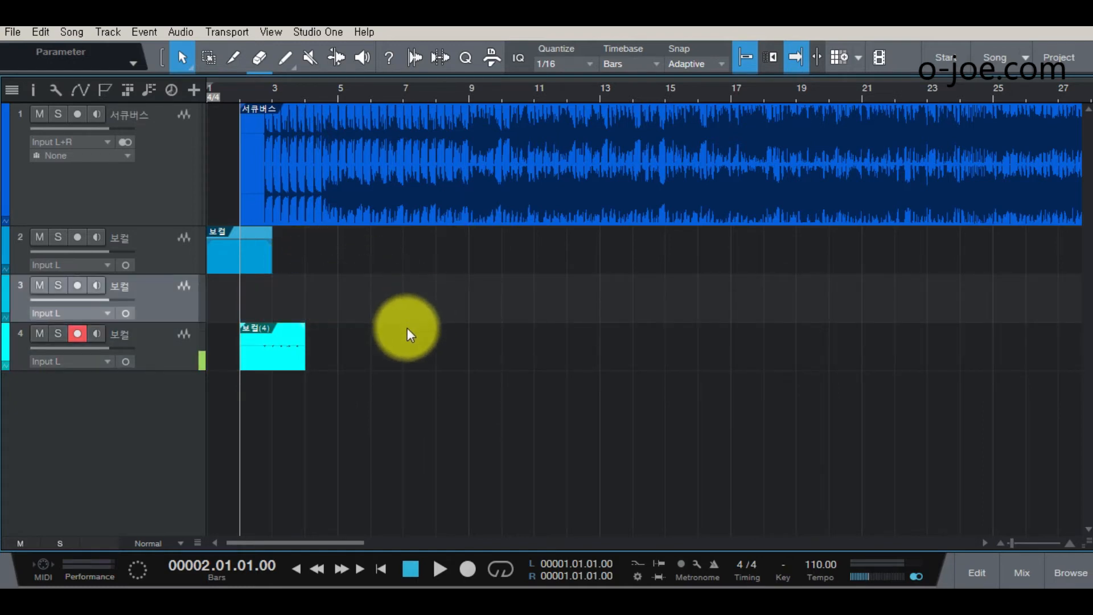
right_click(152, 294)
click(205, 292)
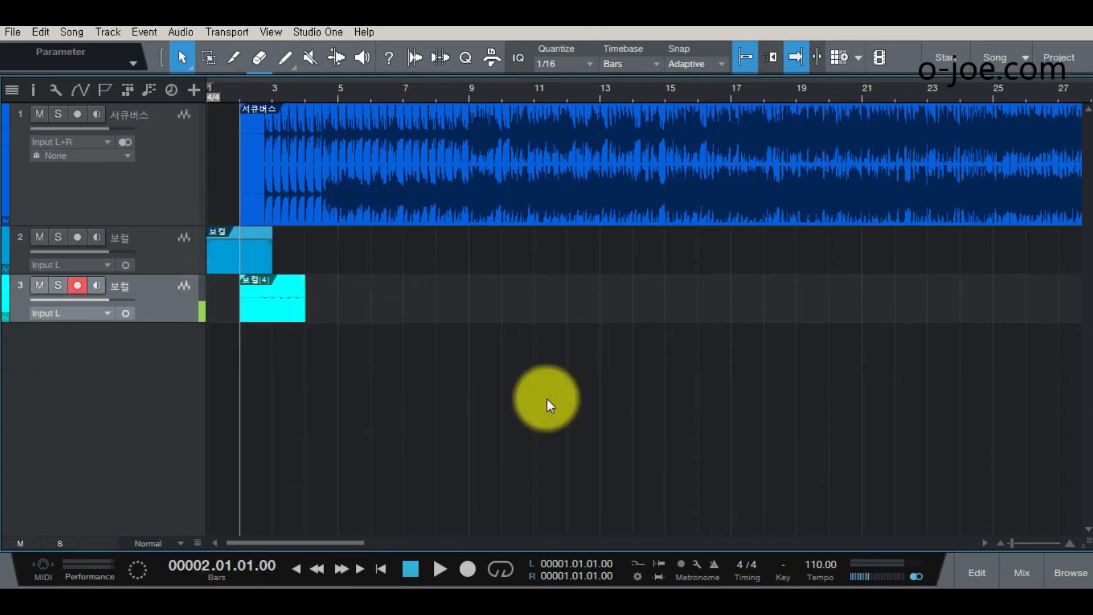
key(Delete)
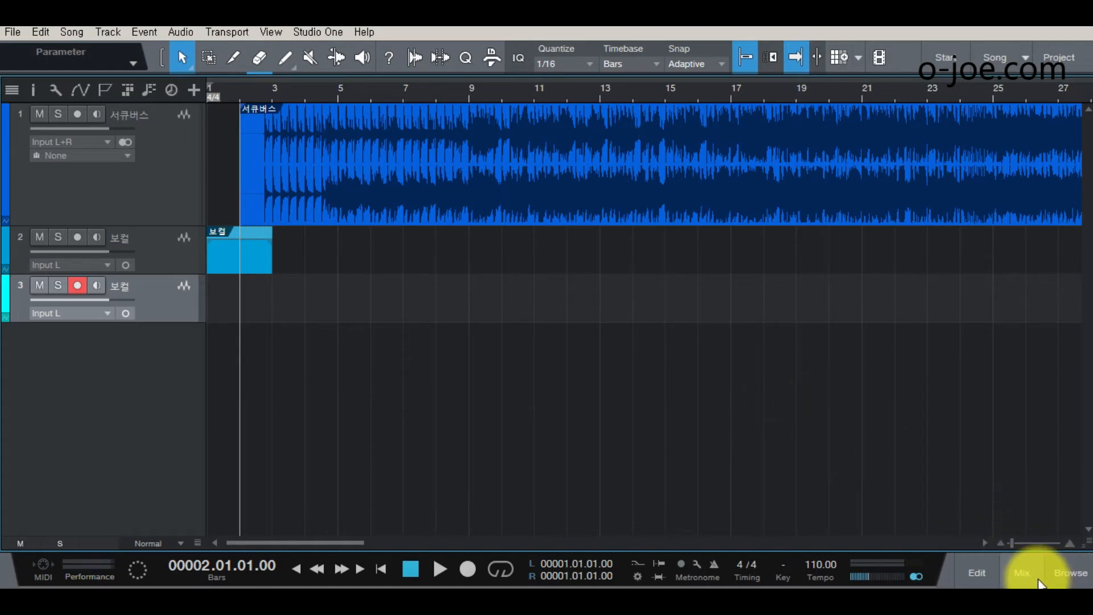
Open the browser and show the song's Pool of audio files
click(1070, 575)
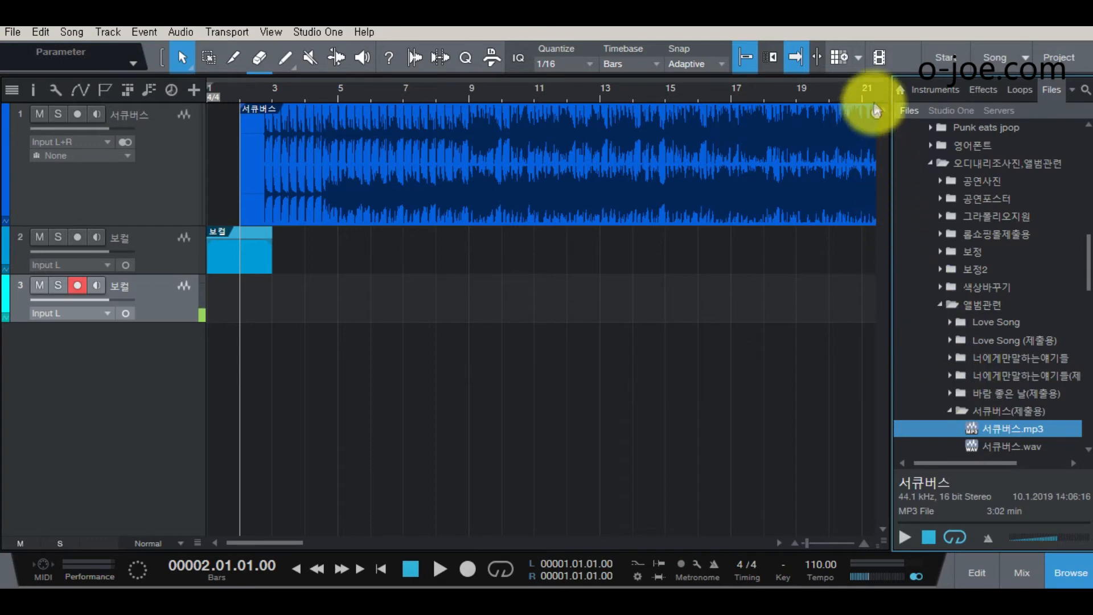
click(1073, 92)
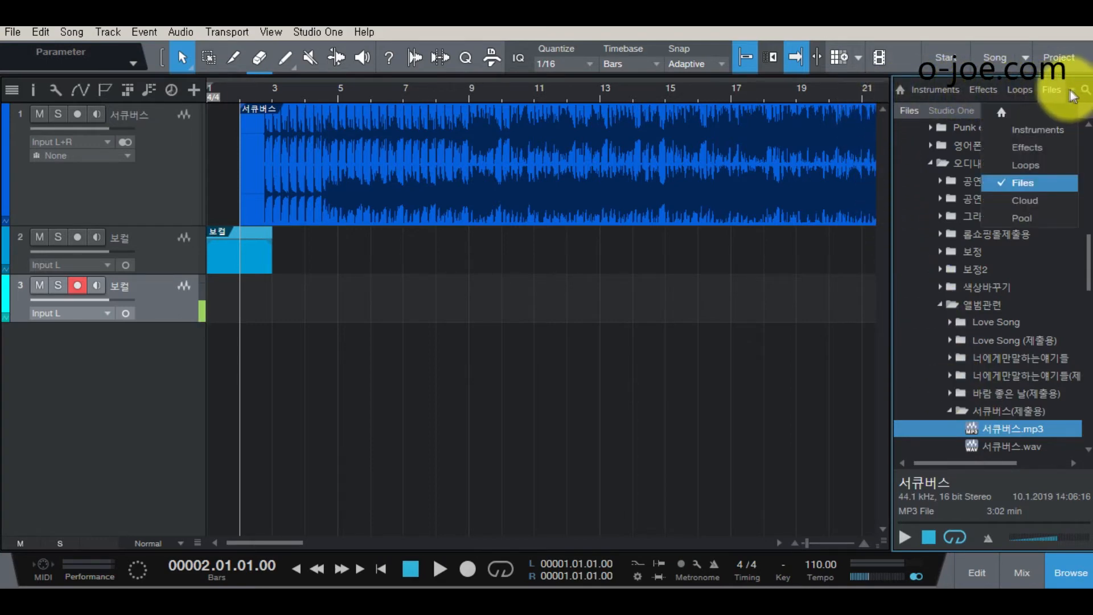
click(1023, 222)
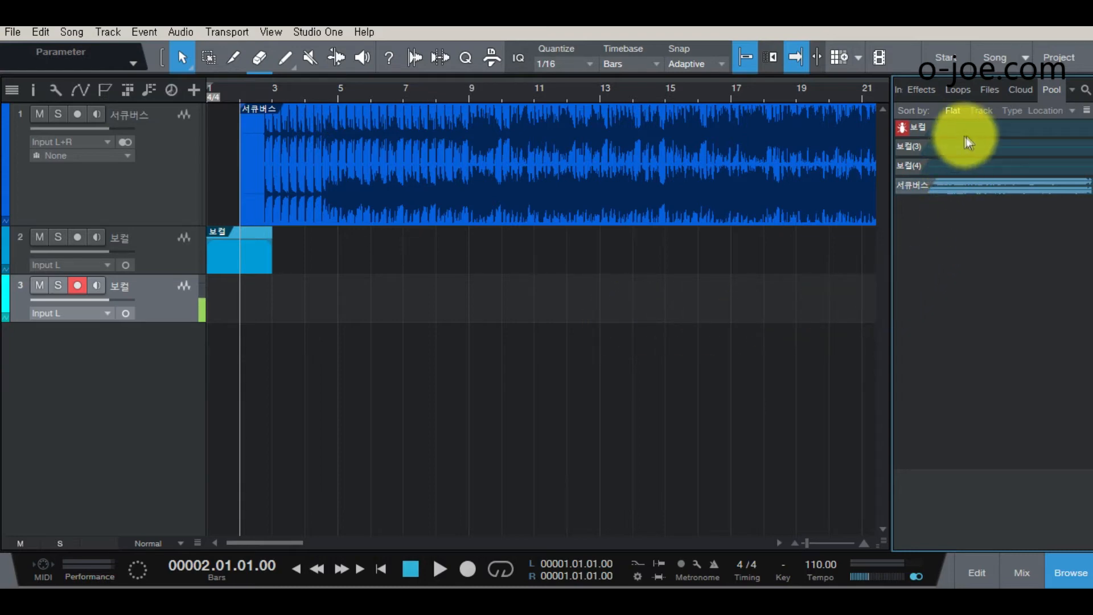
Remove the unused files 보컬(3).wav and 보컬(4).wav from the song without deleting them permanently
click(74, 35)
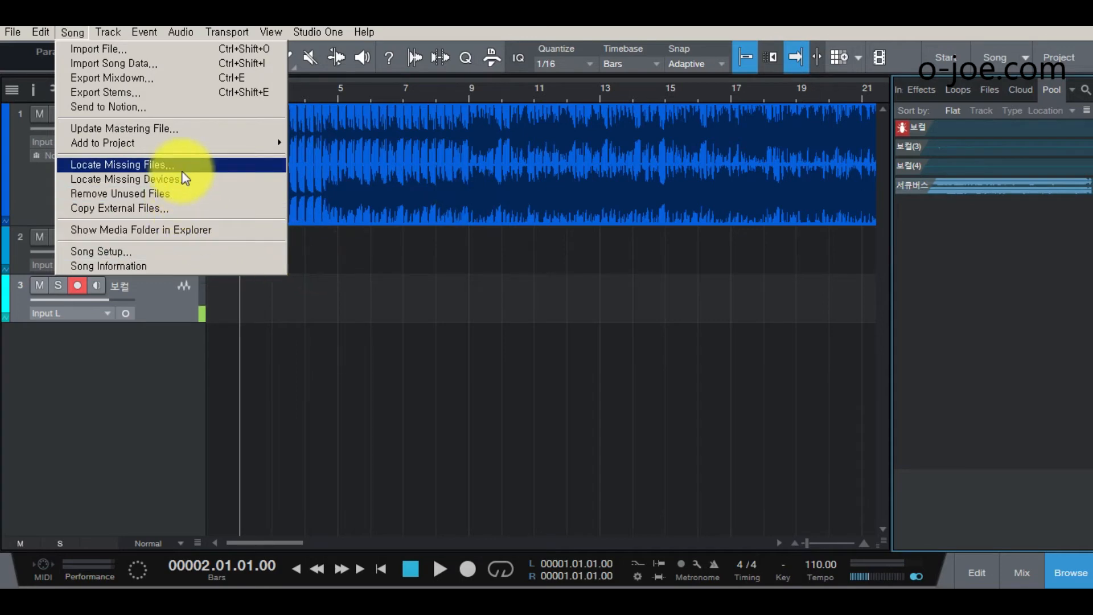
click(136, 195)
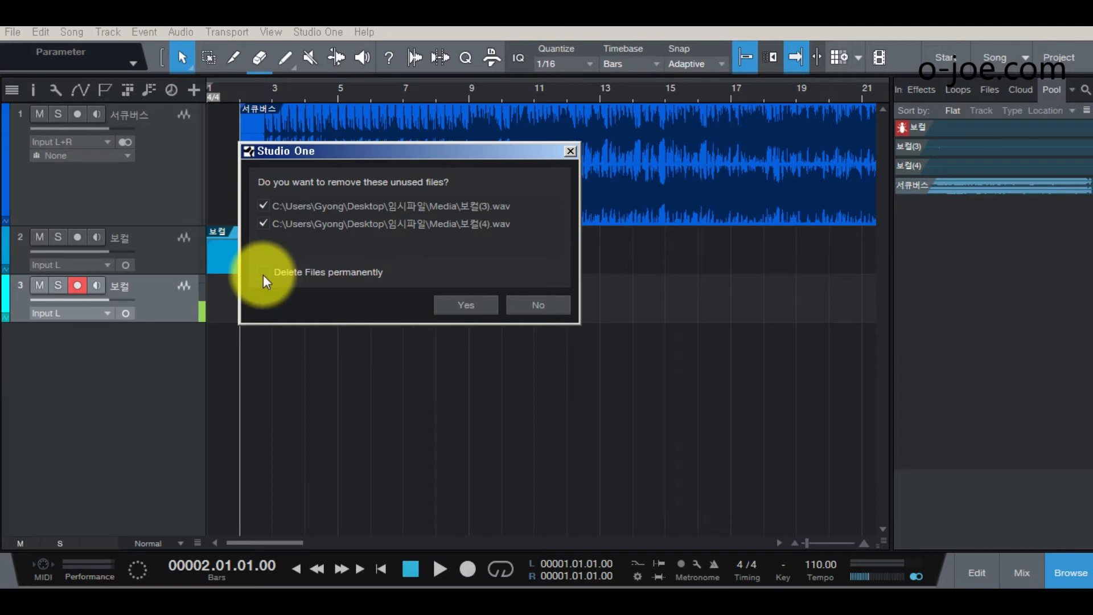
click(467, 302)
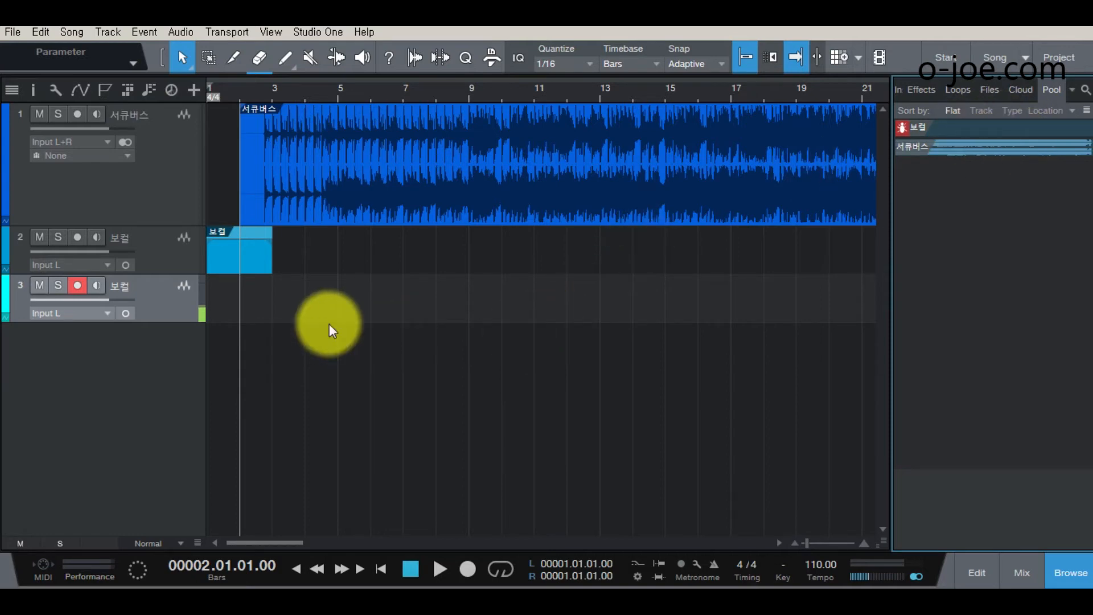
Undo the deletion of the 보컬(4) event, the track removal and the deletion of the 보컬(3) event
key(ctrl+z)
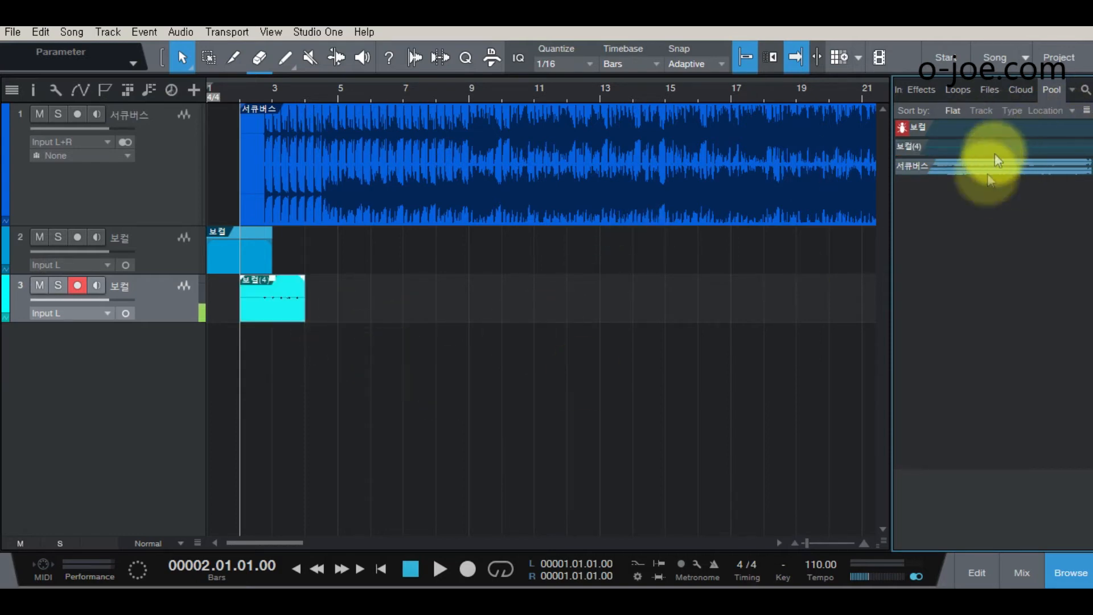
key(ctrl+z)
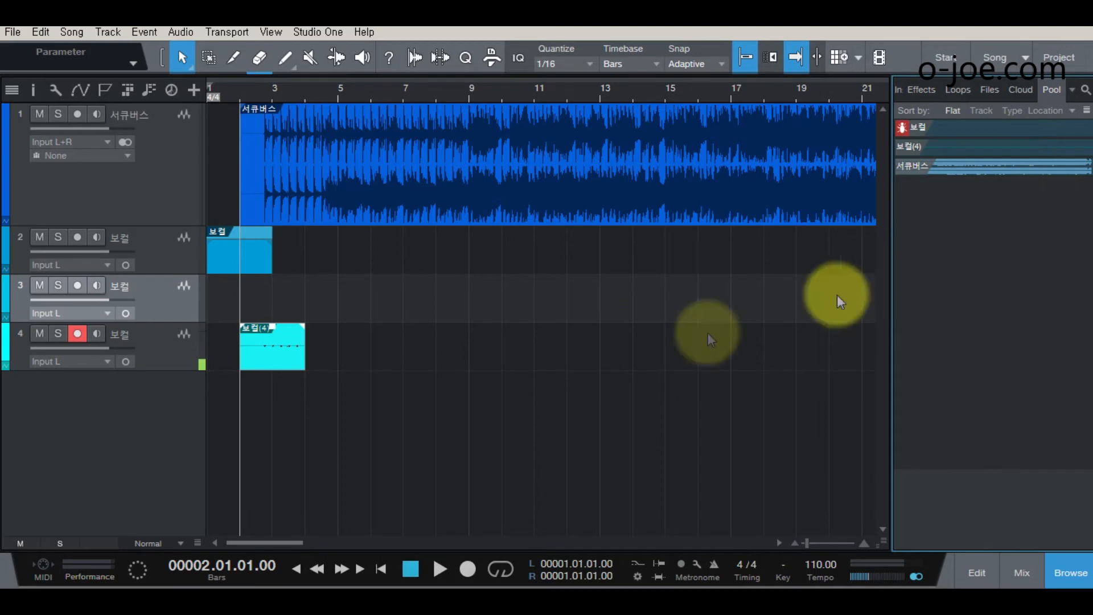
key(ctrl+z)
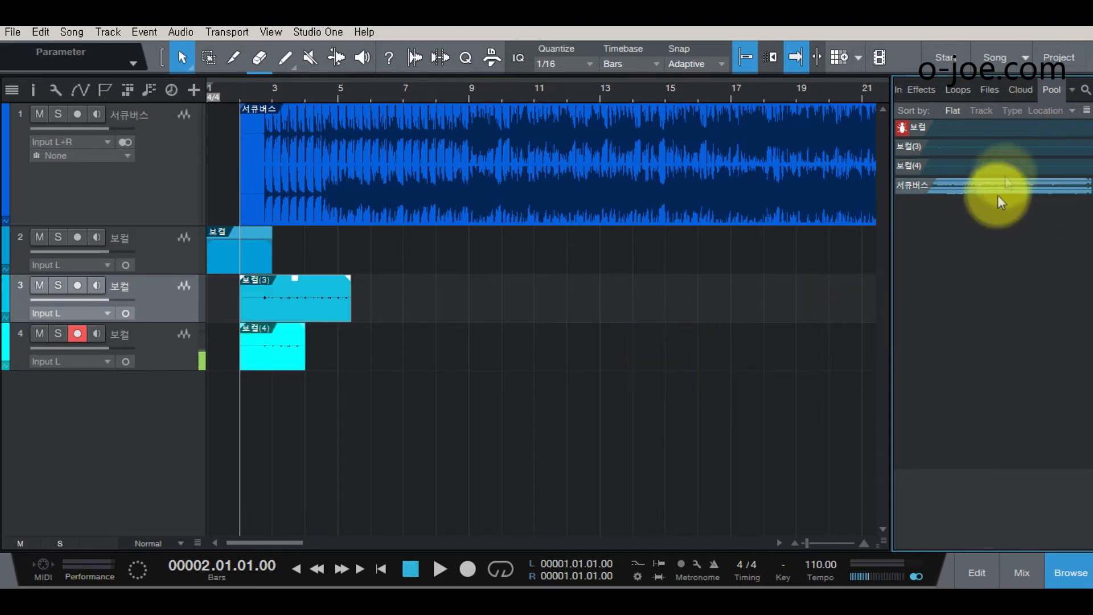
Run Remove Unused Files again to check the song for unused audio, and dismiss the message
click(76, 34)
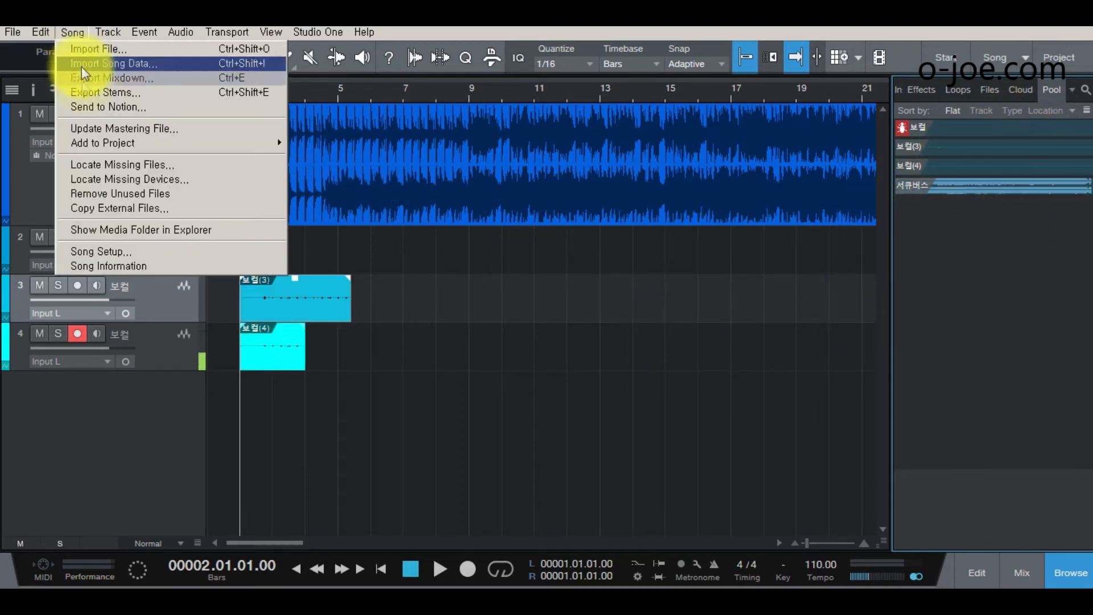
click(122, 198)
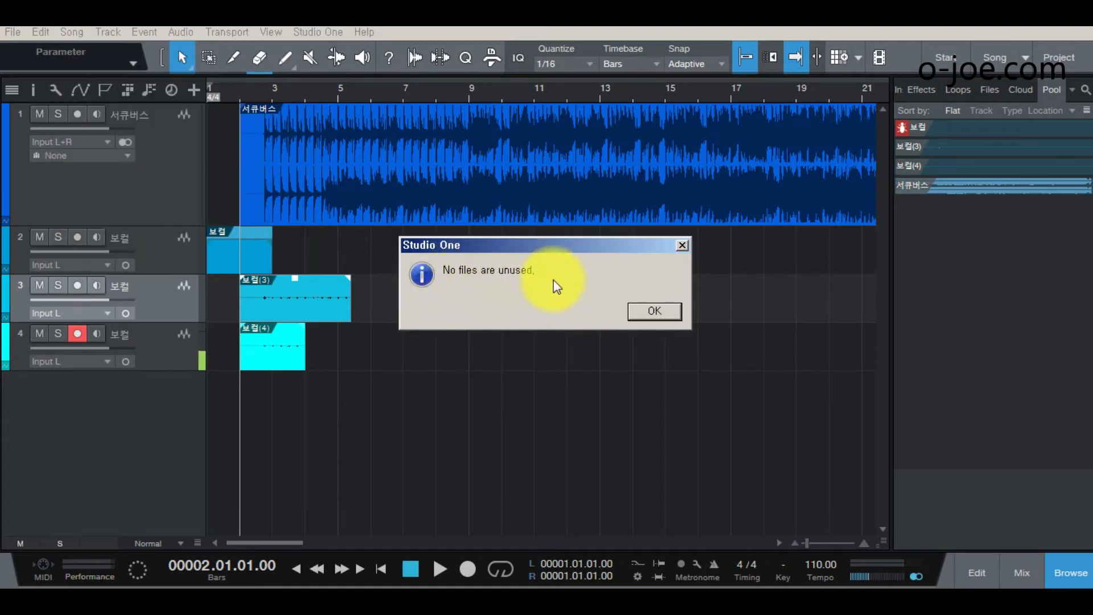
click(656, 312)
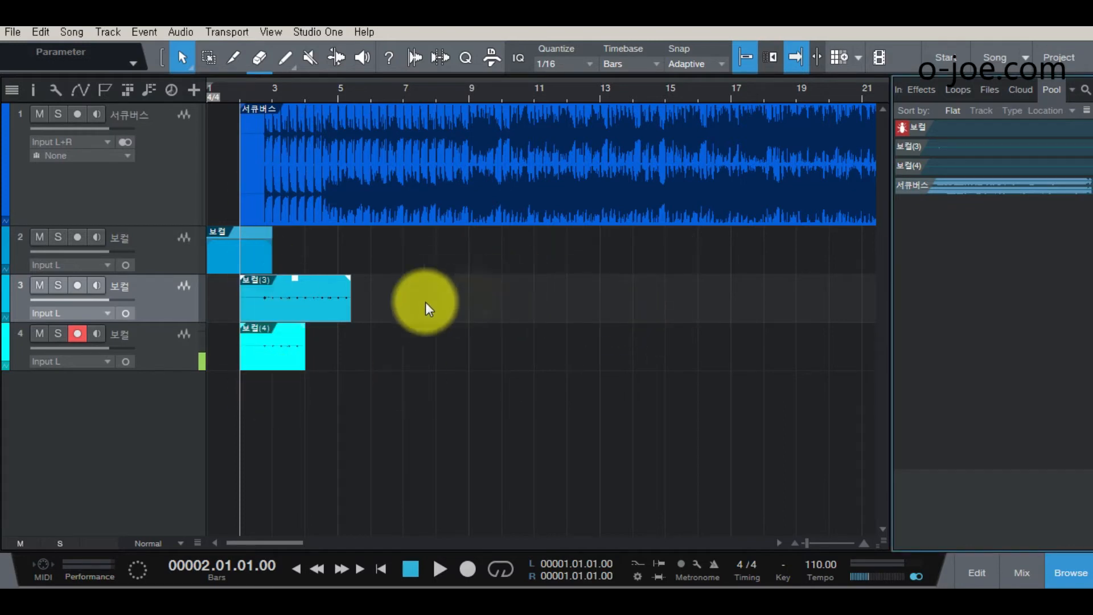
Delete the 보컬(3) and 보컬(4) events from tracks 3 and 4
click(337, 305)
key(Delete)
click(273, 346)
key(Delete)
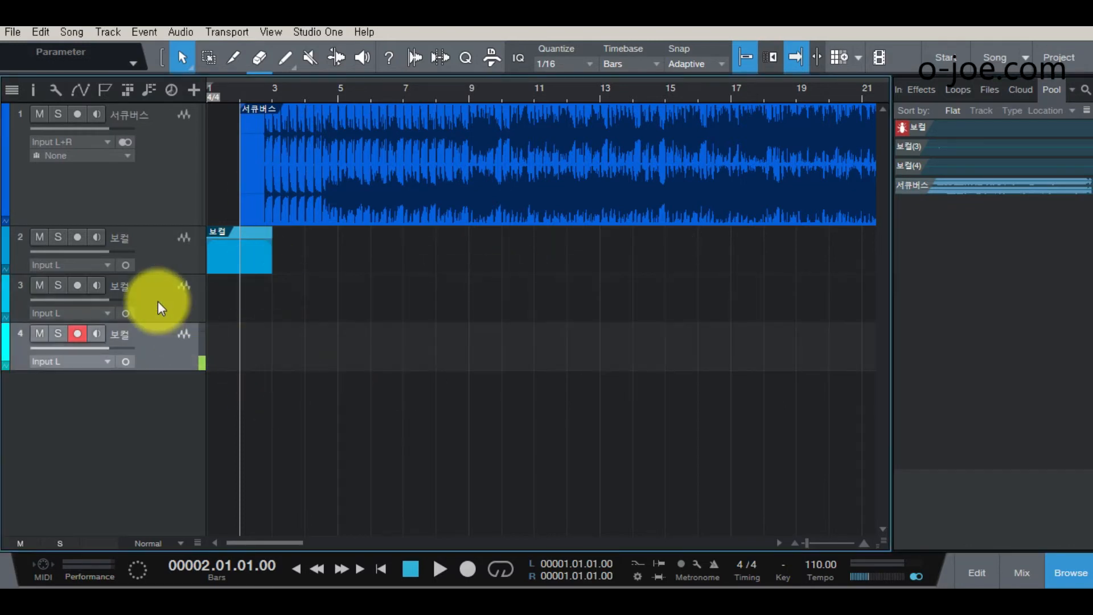
Remove the two emptied 보컬 tracks, 3 and 4, from the song
click(158, 302)
right_click(160, 301)
click(207, 295)
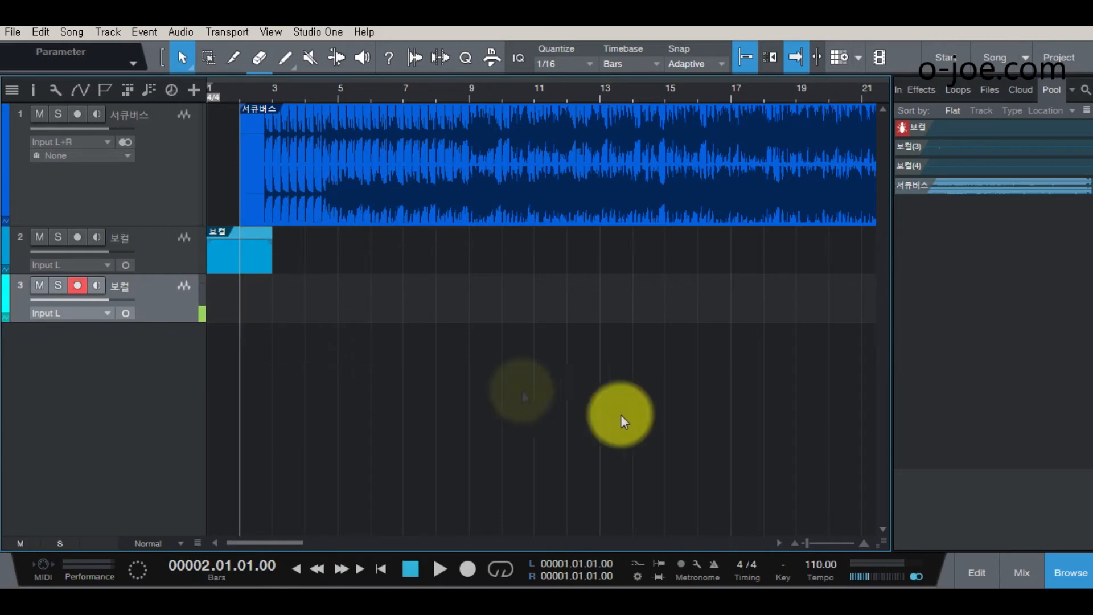
right_click(178, 313)
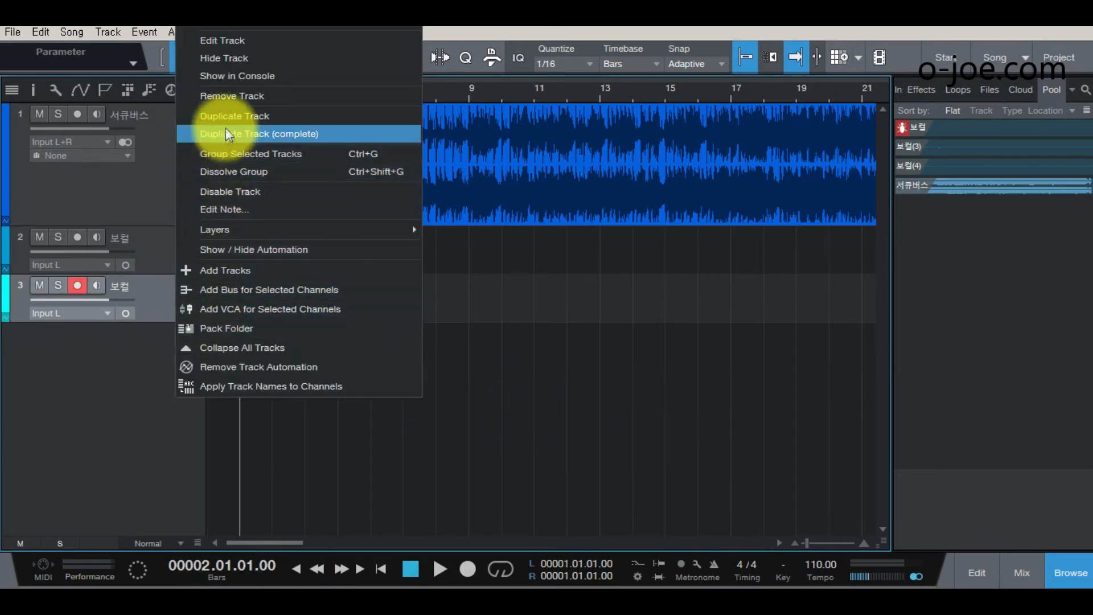
click(224, 97)
Run Remove Unused Files on 보컬(4).wav and 보컬(3).wav with permanent file deletion enabled
click(72, 33)
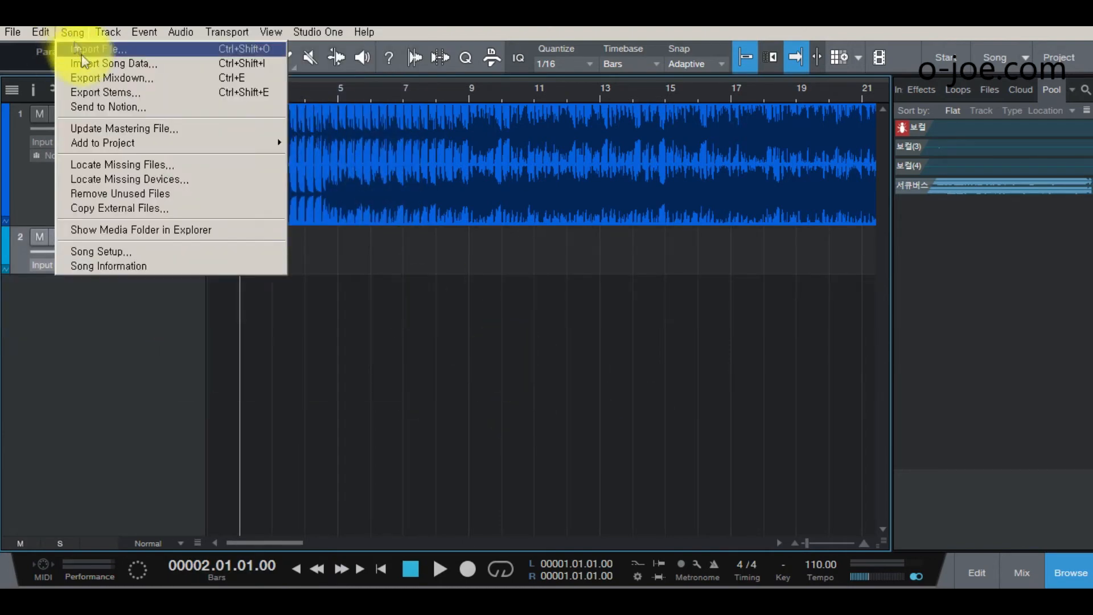
click(137, 194)
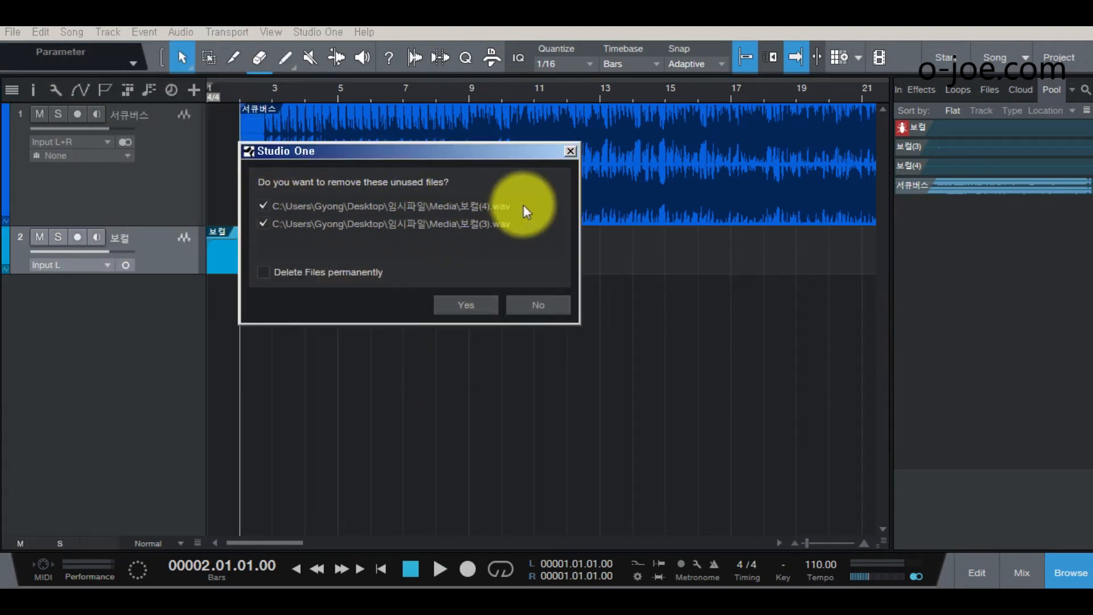
click(263, 272)
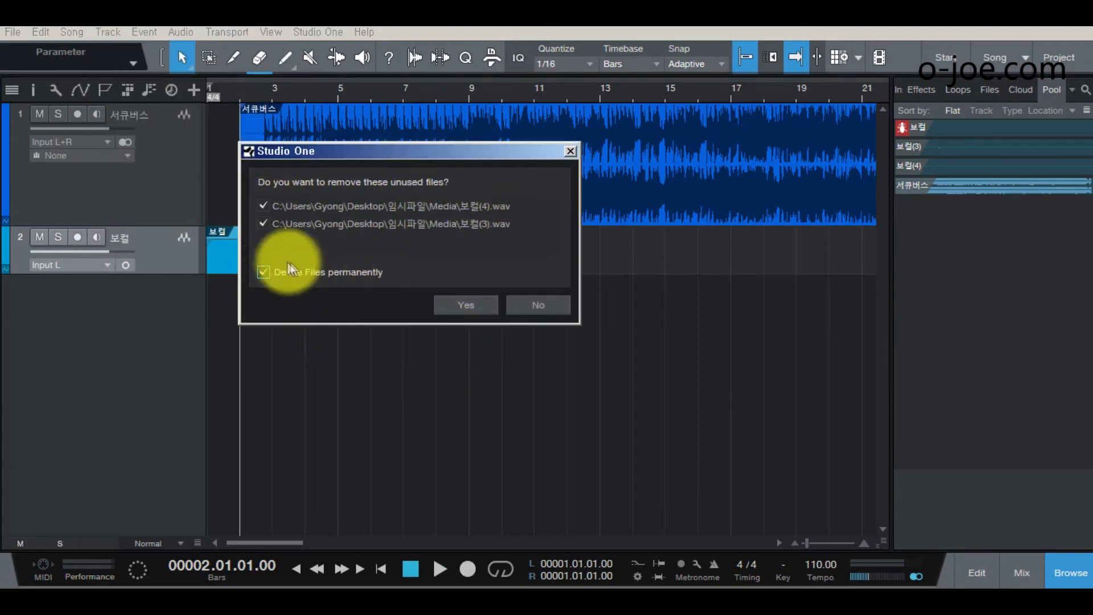
click(468, 306)
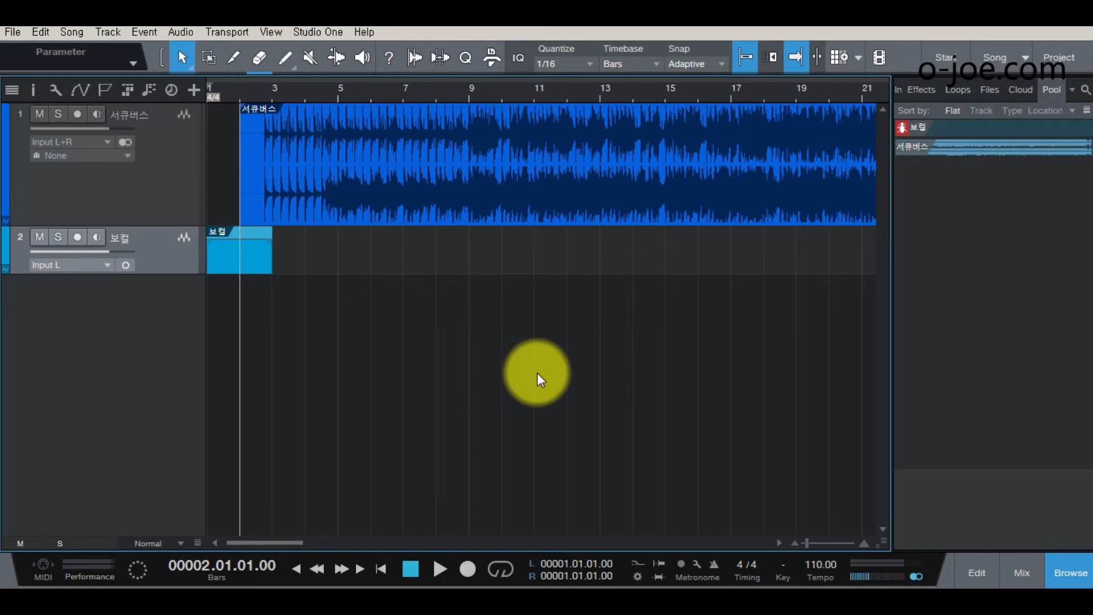
Undo the removal of the two emptied 보컬 tracks
key(ctrl+z)
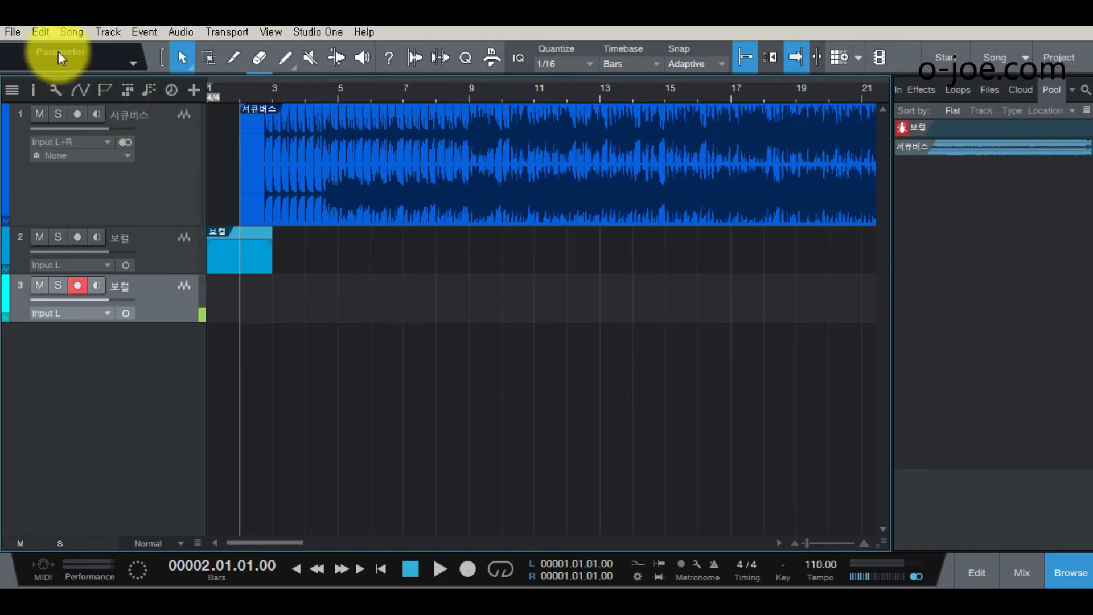
key(ctrl+z)
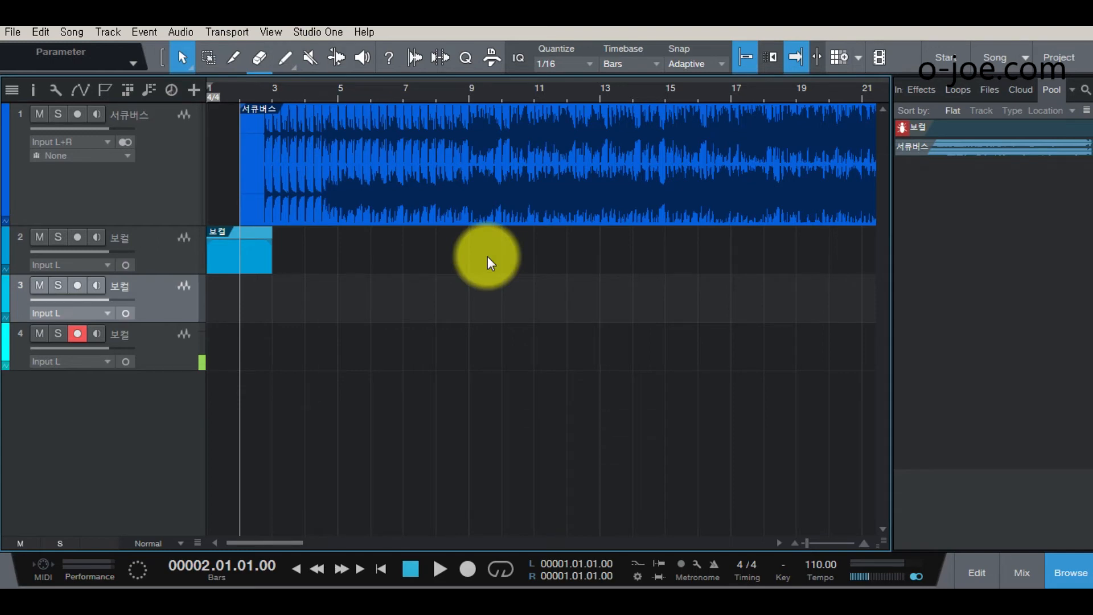
click(67, 34)
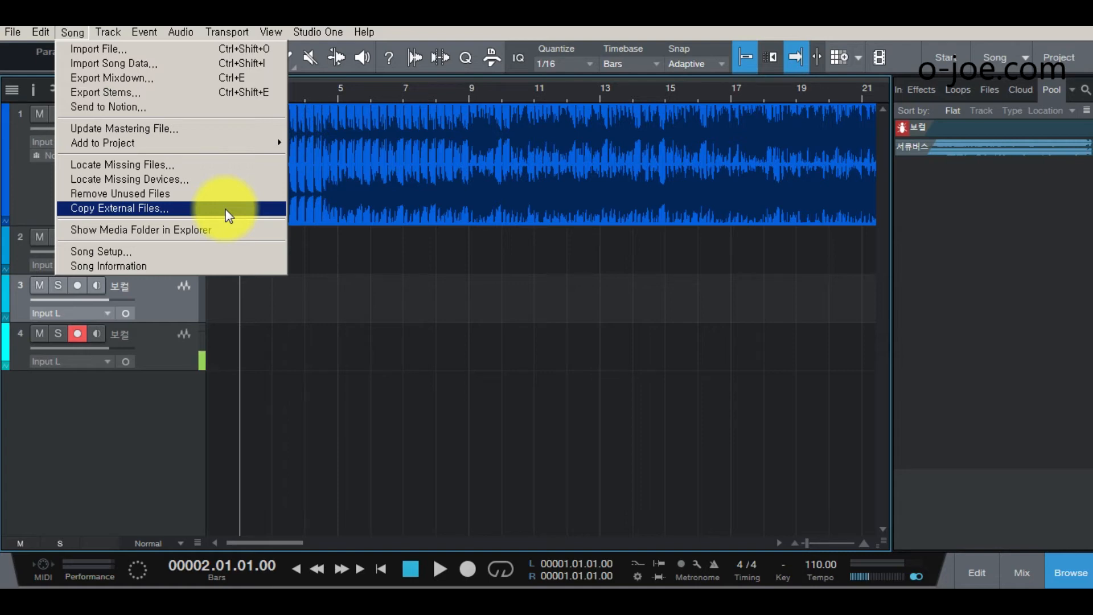
Open the video player, try to start playback without a movie, and close the player
click(879, 60)
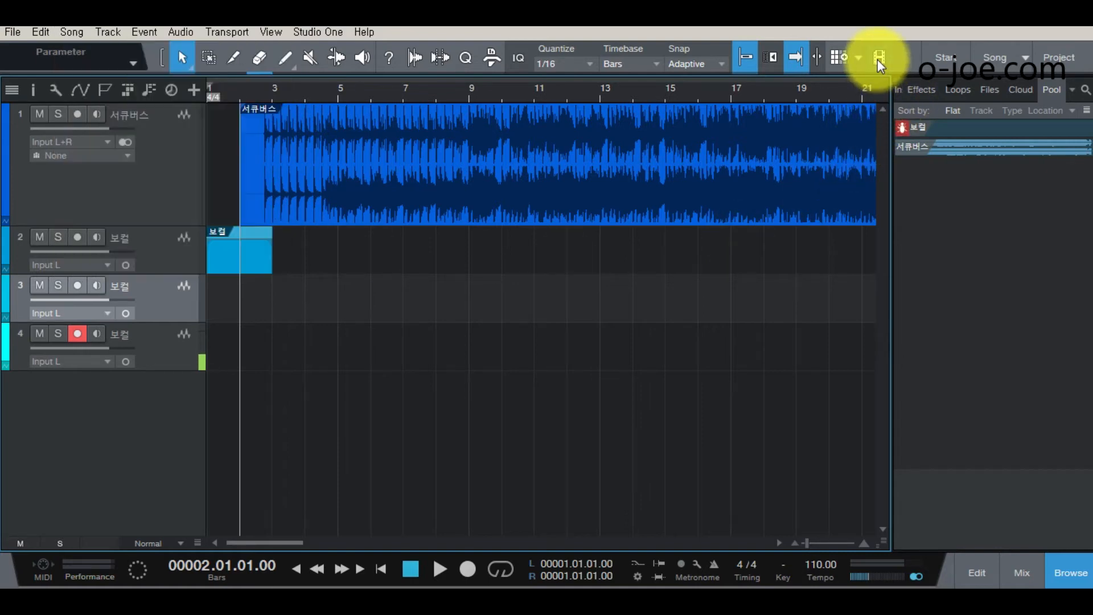
click(878, 57)
drag(569, 186, 535, 165)
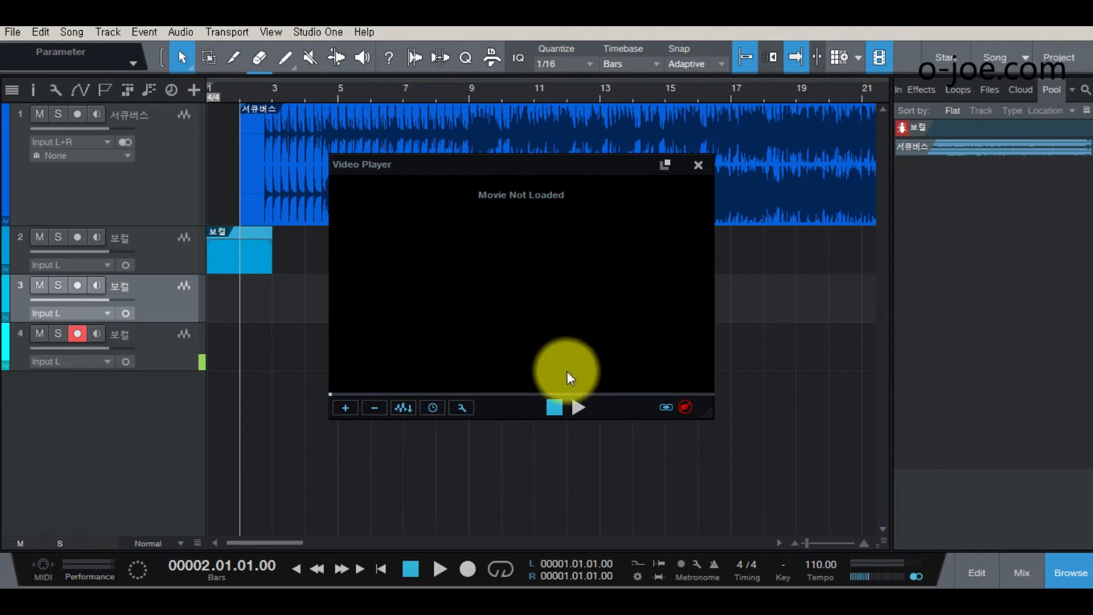
click(577, 406)
key(space)
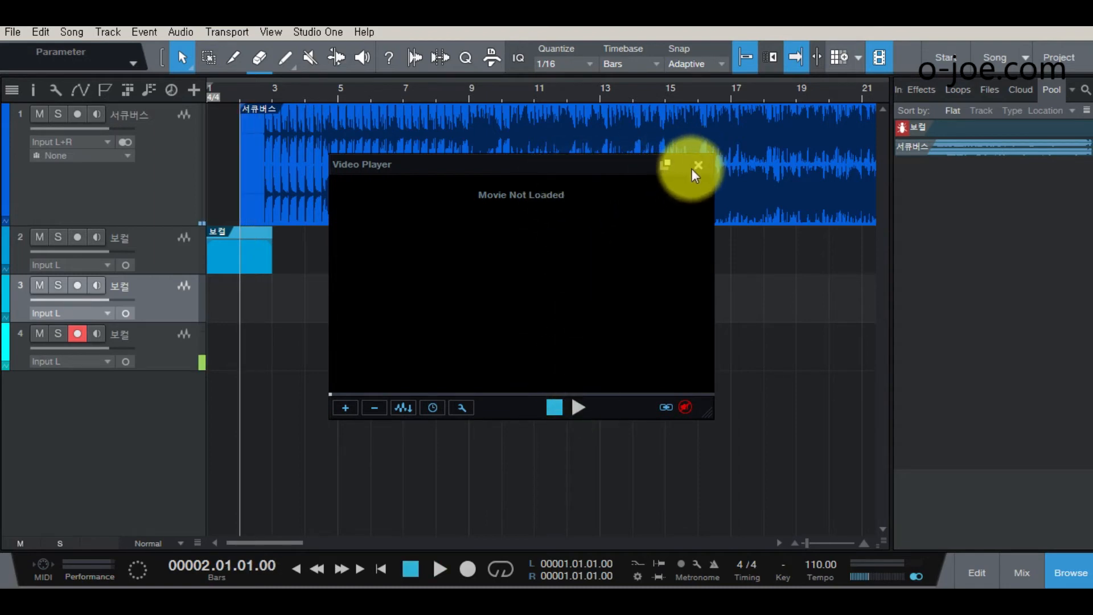
click(696, 166)
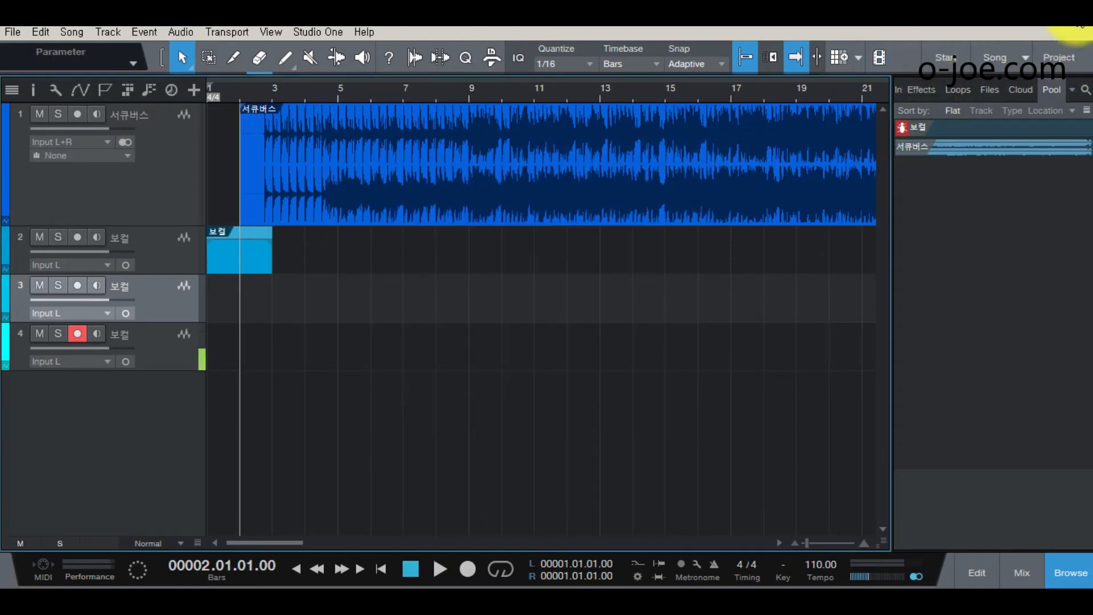
Import the 오버헤드 MP4 video from the desktop into the song, shrinking the song window for access and maximizing it again
click(1077, 24)
drag(925, 32, 513, 43)
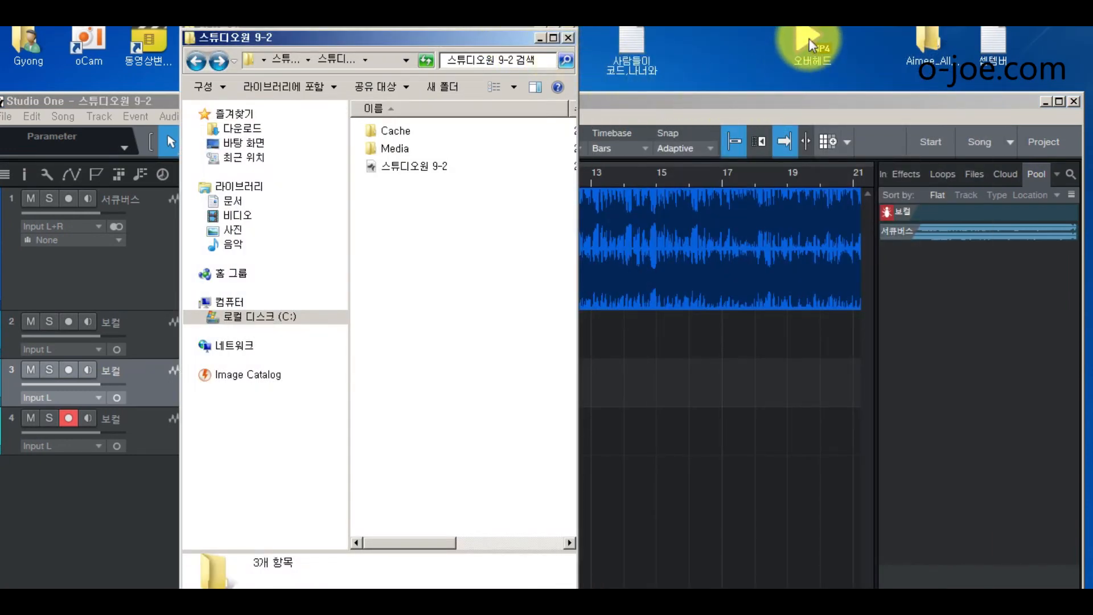
click(541, 36)
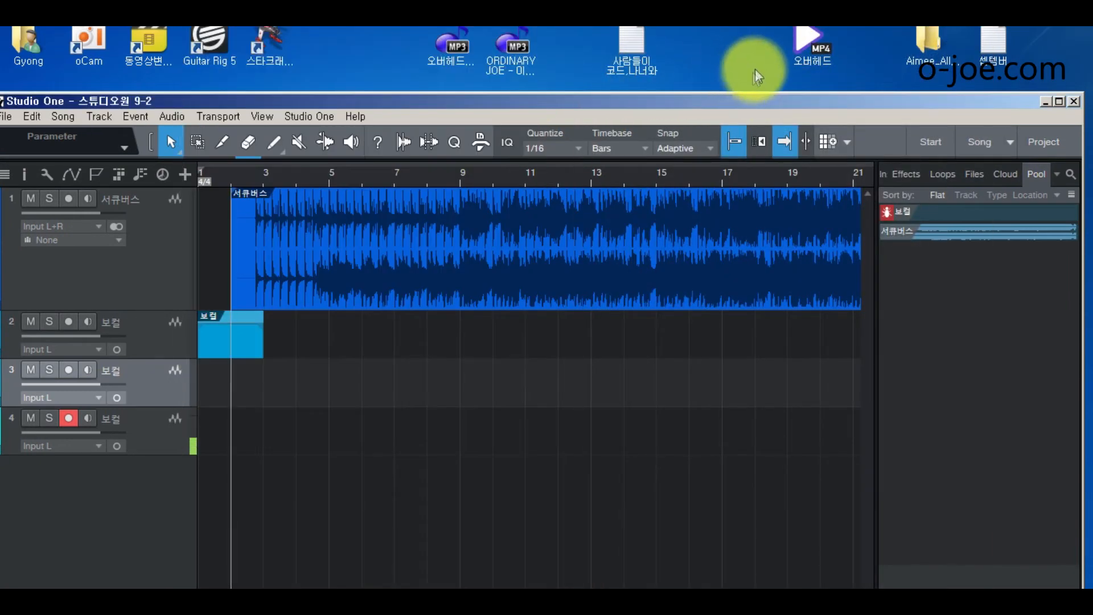
drag(805, 41, 443, 443)
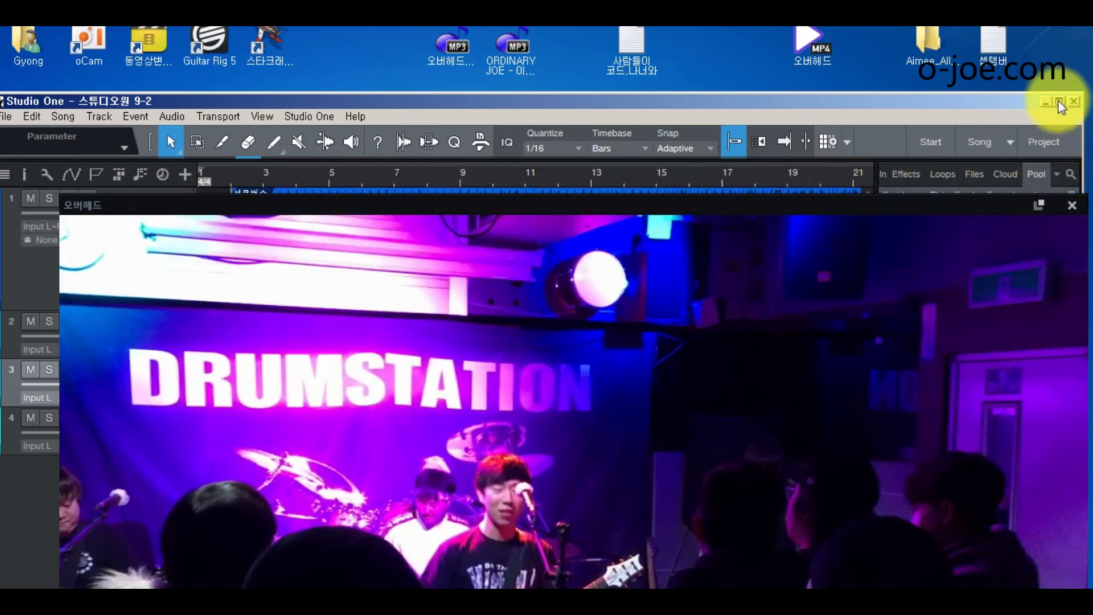
click(1059, 101)
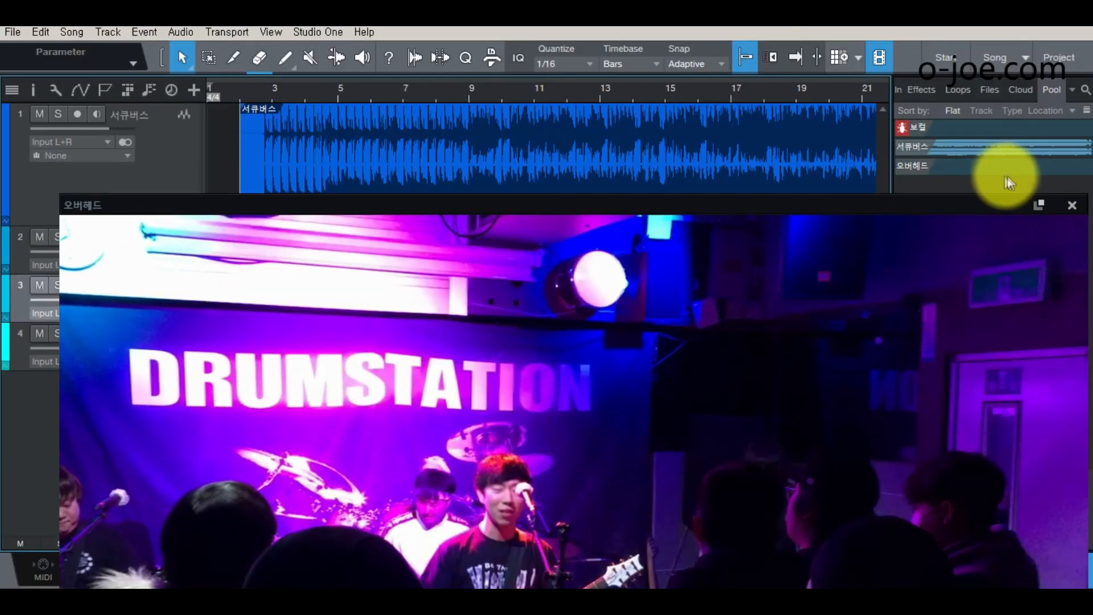
View the 오버헤드 video in full screen, return the player to its floating window, and close it
click(1039, 205)
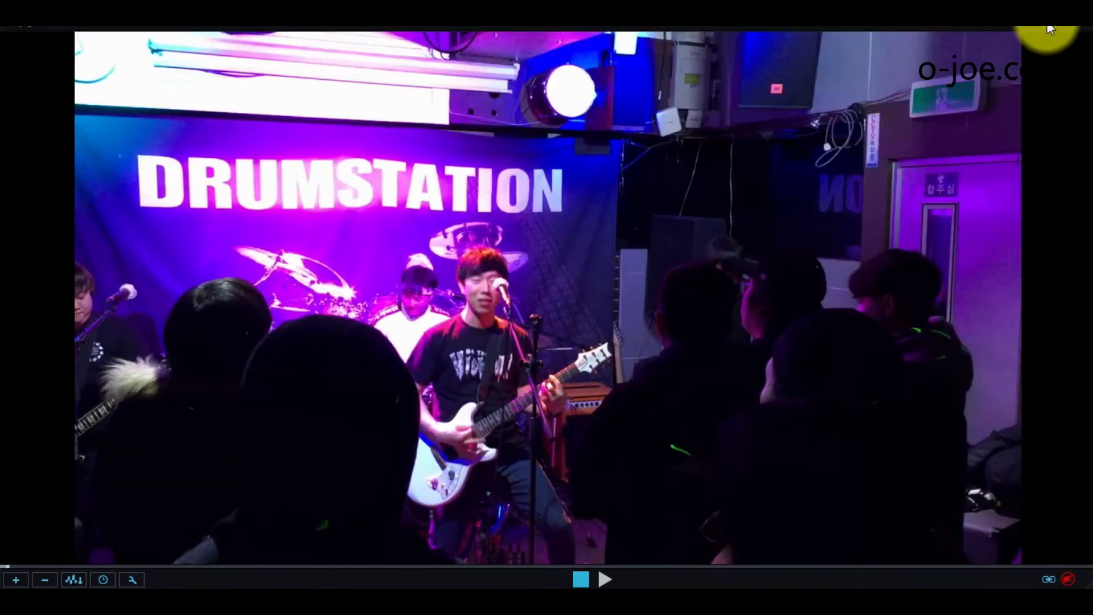
click(1051, 30)
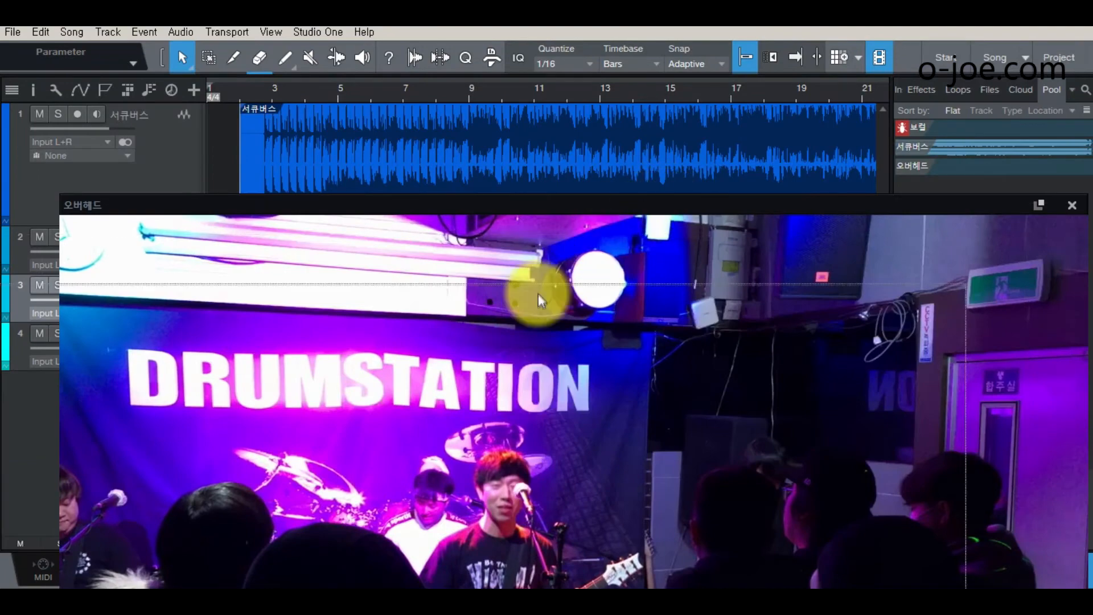
drag(542, 291, 529, 336)
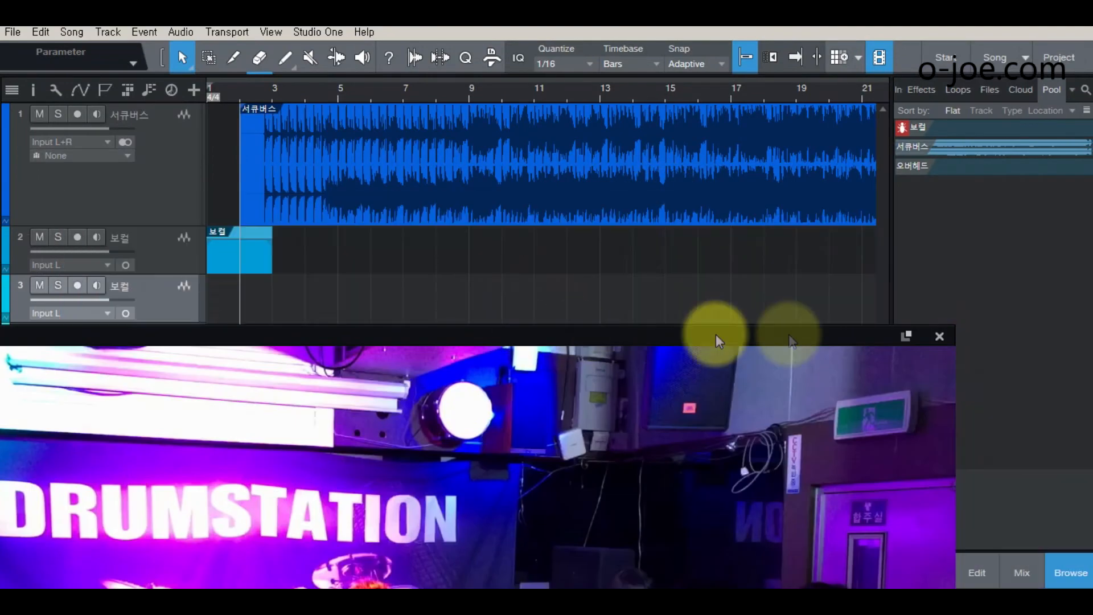
click(940, 336)
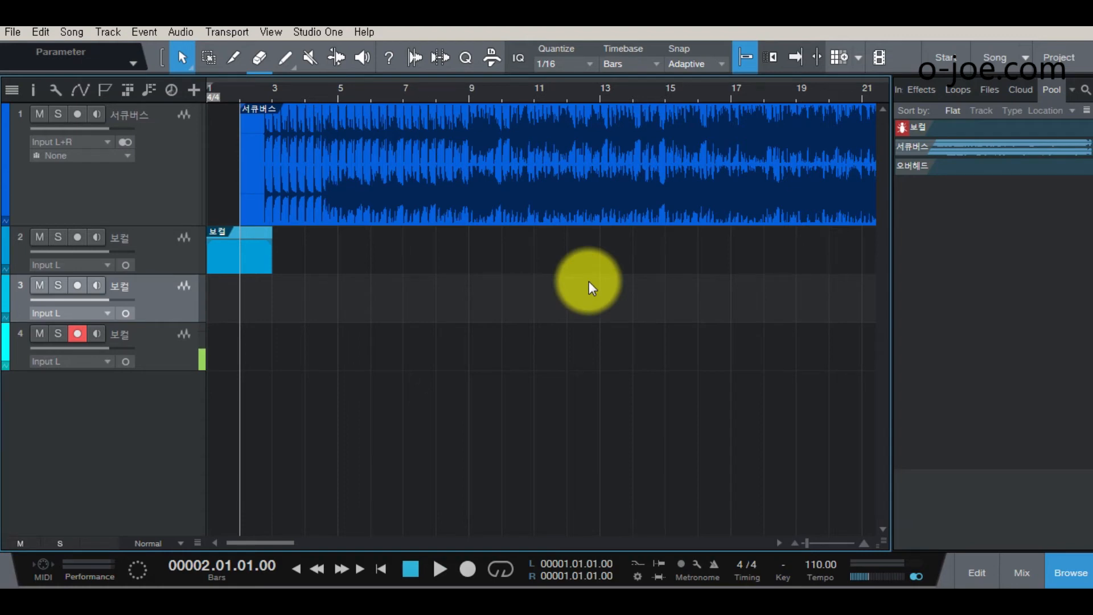
Reopen the video player and, with autoscroll on, play the song alongside the 오버헤드 video before closing the player
click(878, 58)
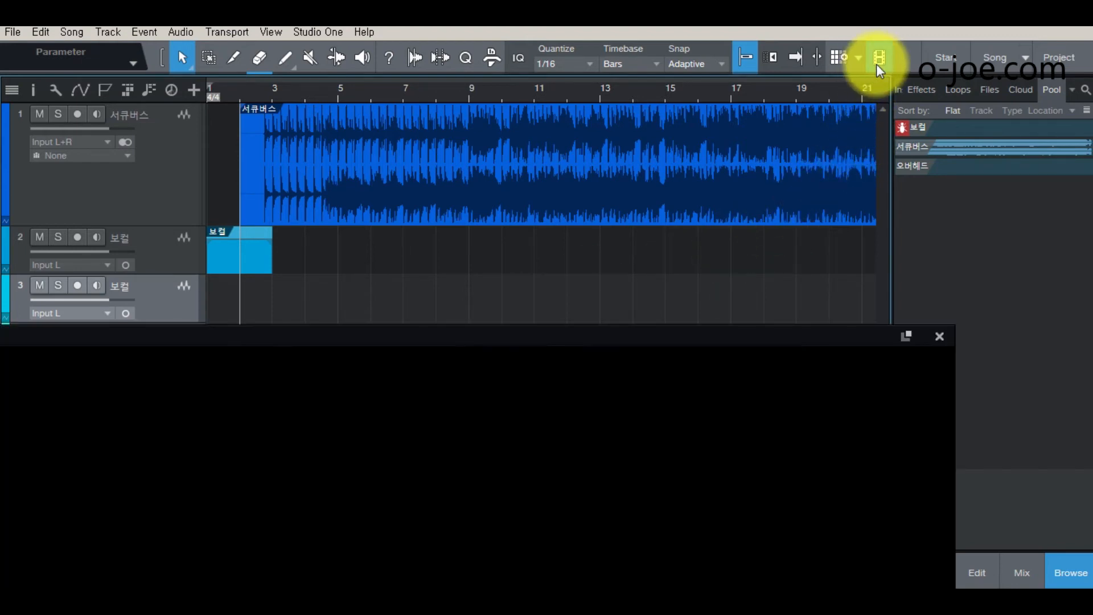
drag(663, 335, 652, 225)
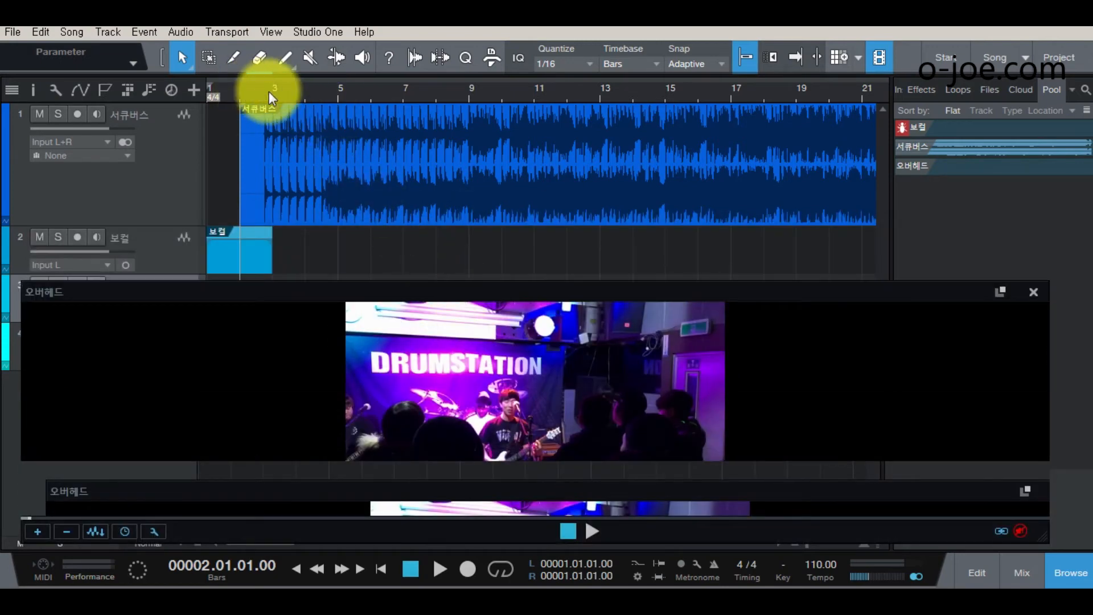
key(f)
key(space)
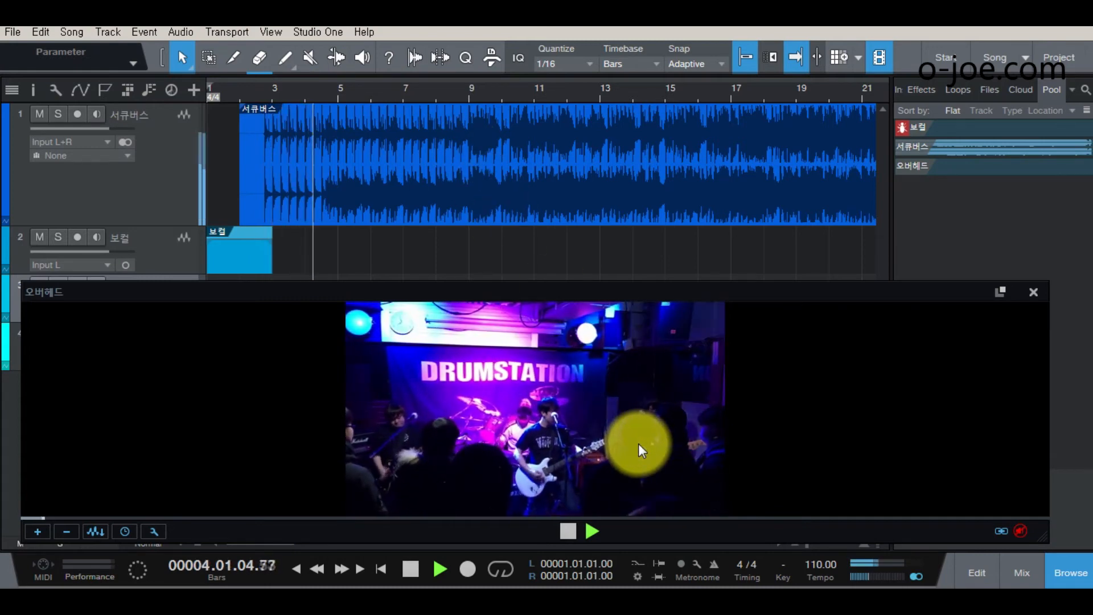
key(space)
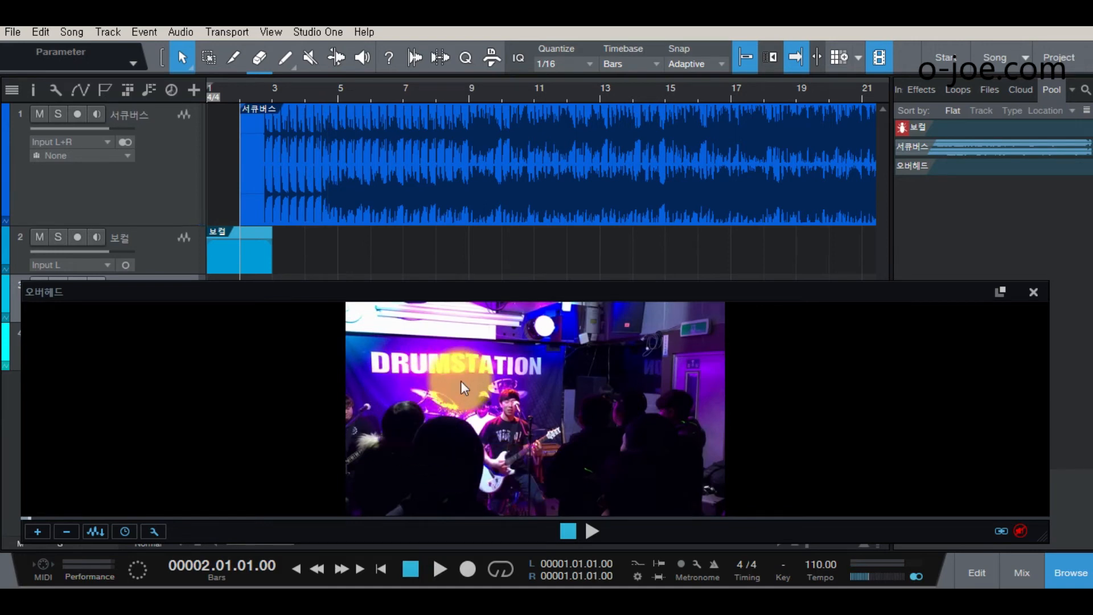
drag(320, 288, 419, 139)
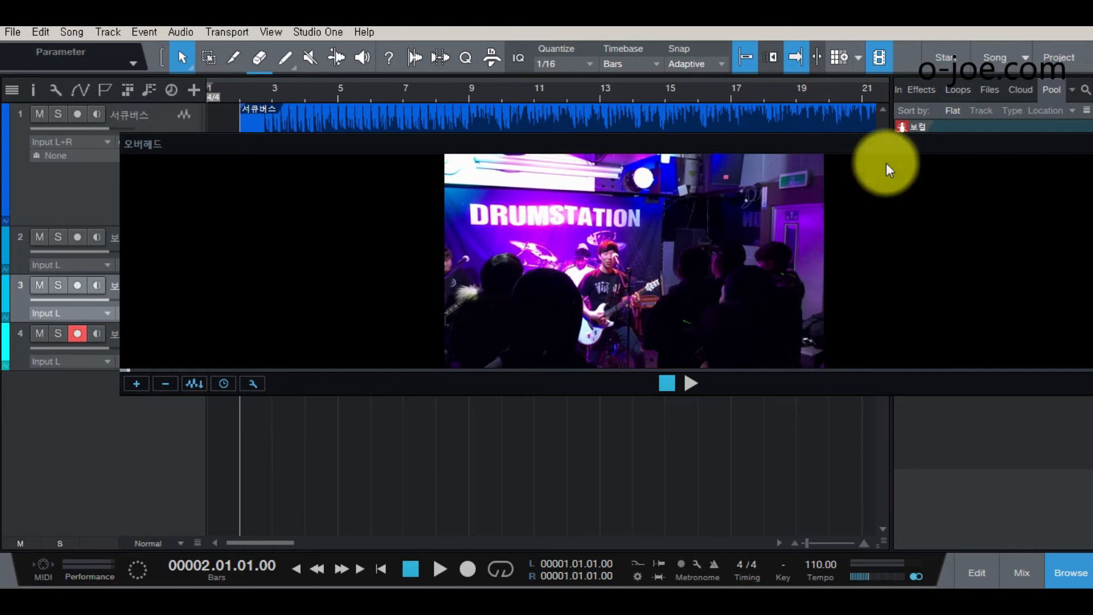
drag(885, 143, 747, 177)
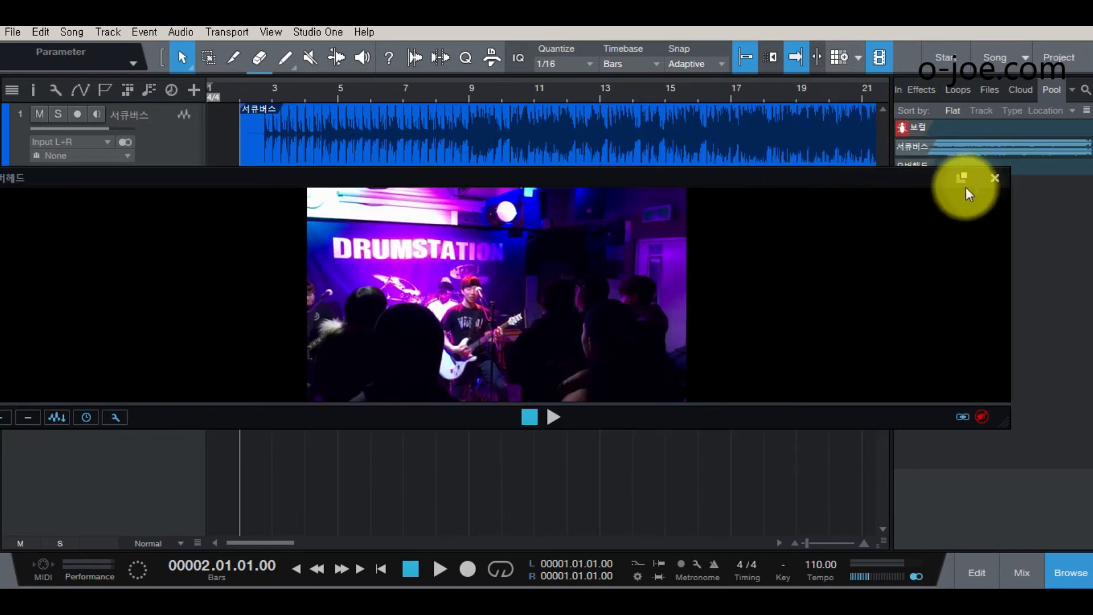
click(995, 178)
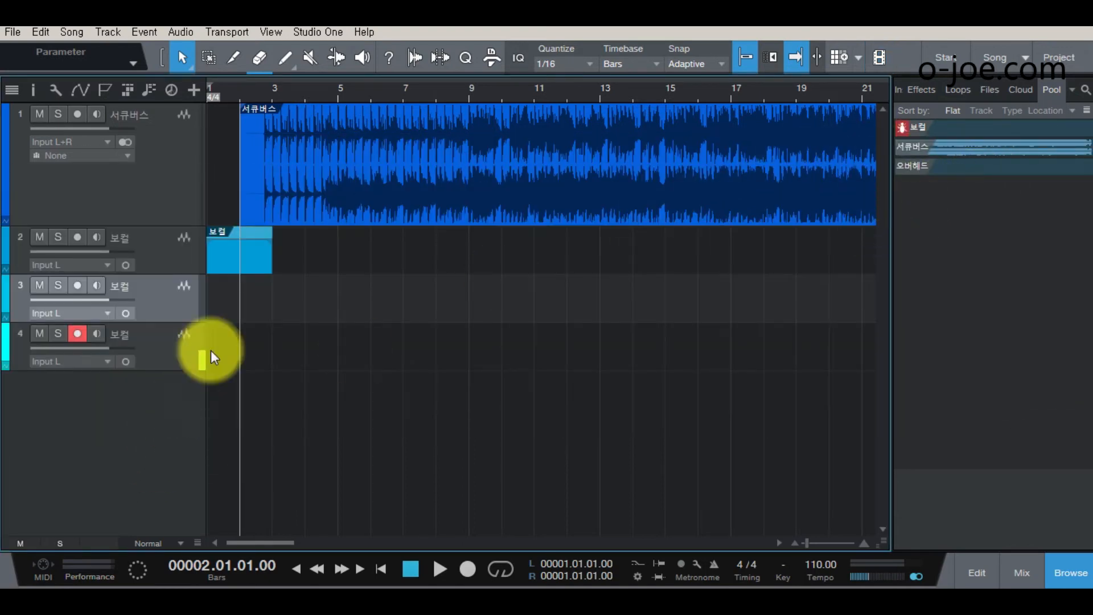
Disarm recording on track 4 and copy the external files 서큐버스.wav and 오버헤드.mp4 into the song's Media folder
click(81, 335)
click(72, 33)
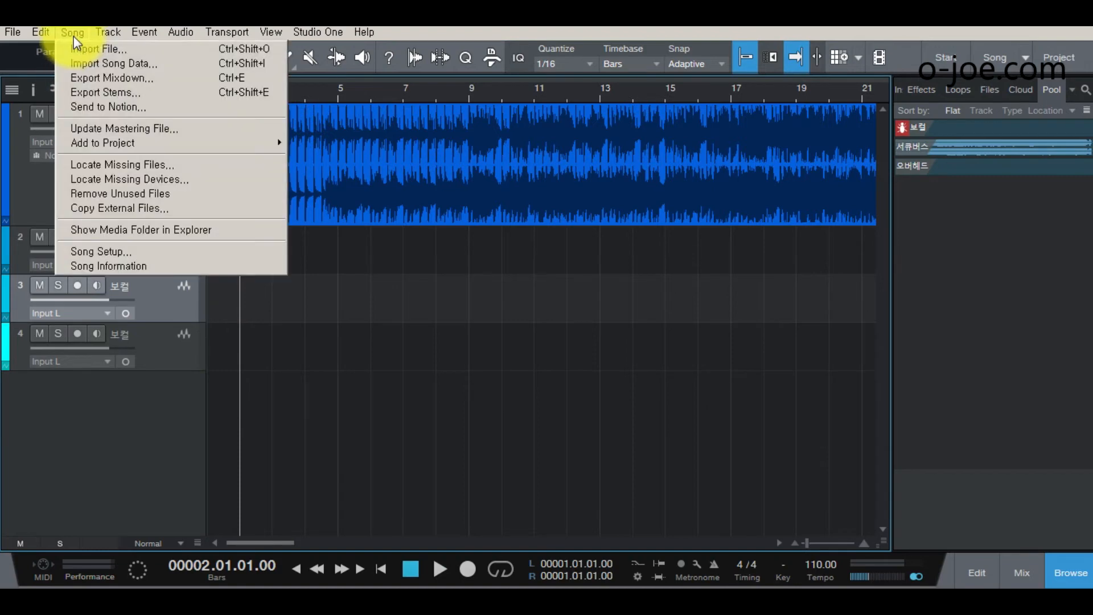
click(153, 209)
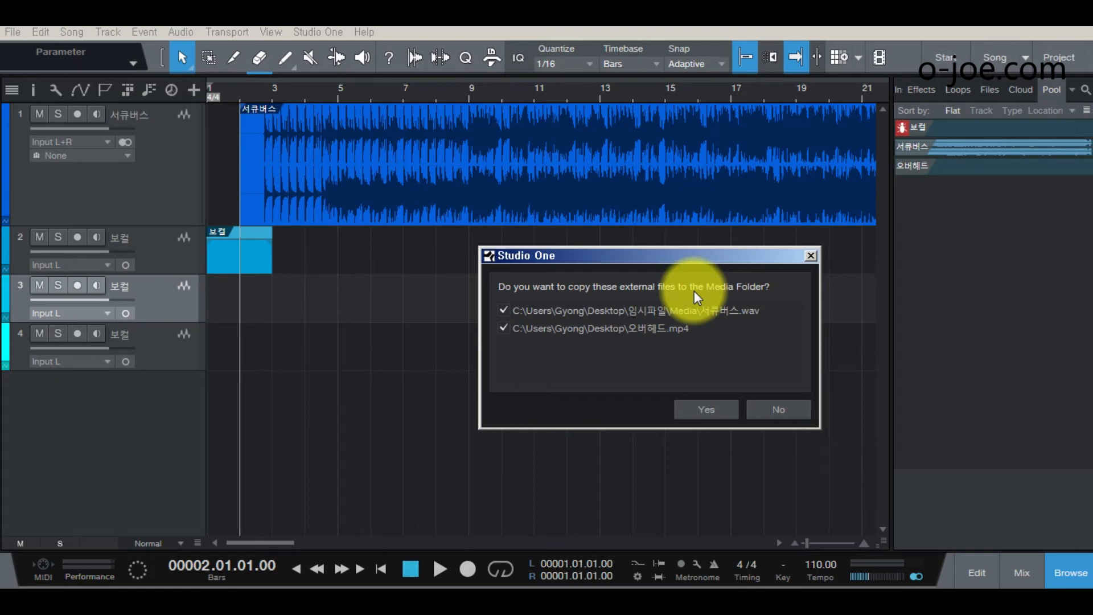
click(707, 411)
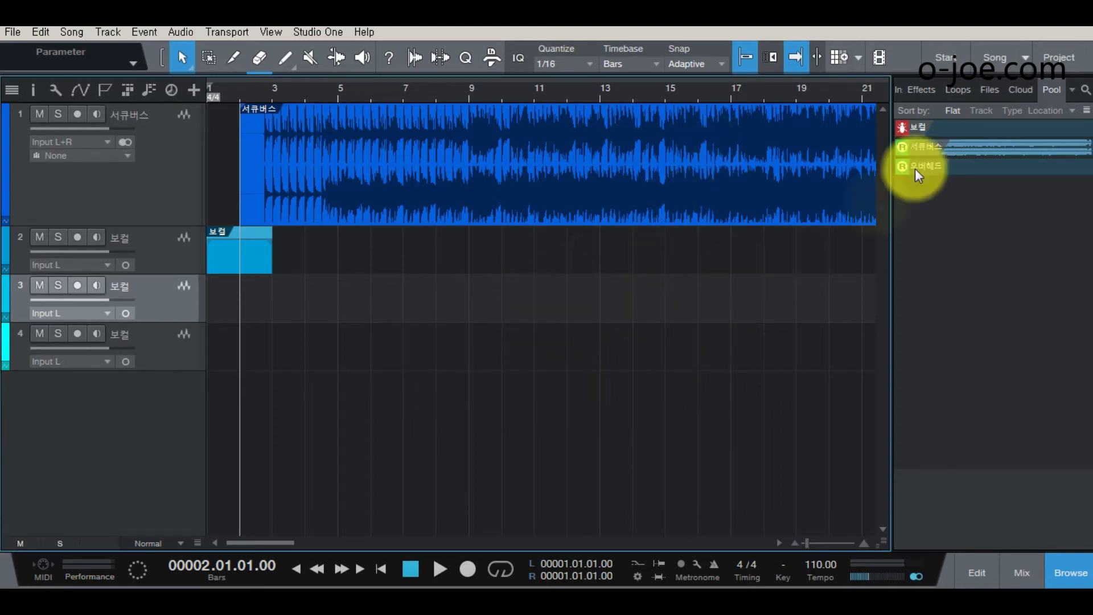
Switch to Windows Explorer and open the 스튜디오원 9-2 song folder on drive C, inside 티스토리블로그, 스원기초강좌9 and 스튜디오원9
click(1060, 21)
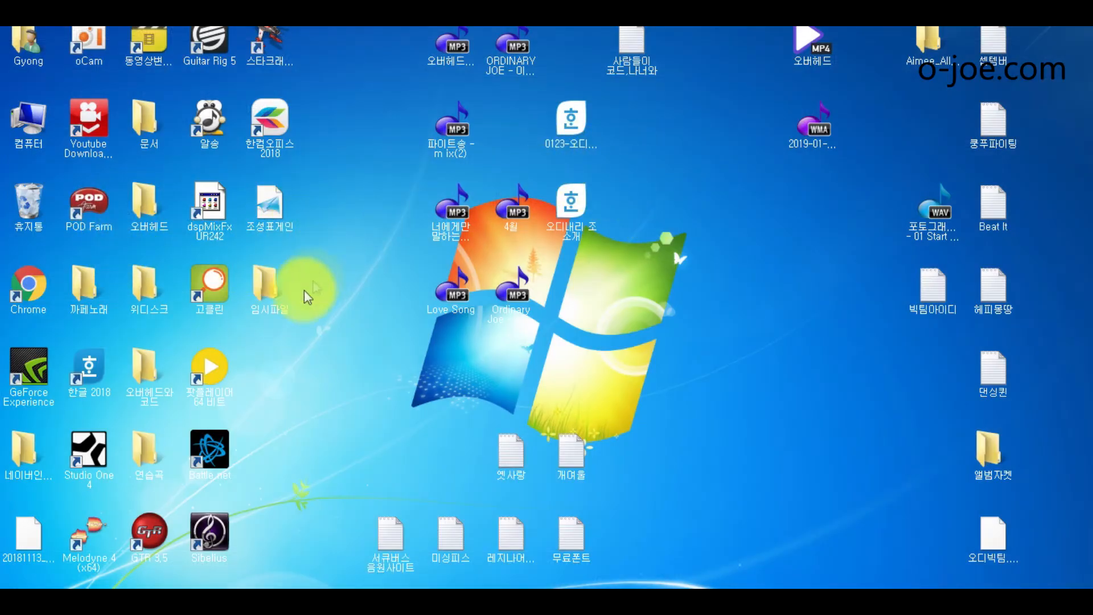
double_click(28, 122)
click(393, 131)
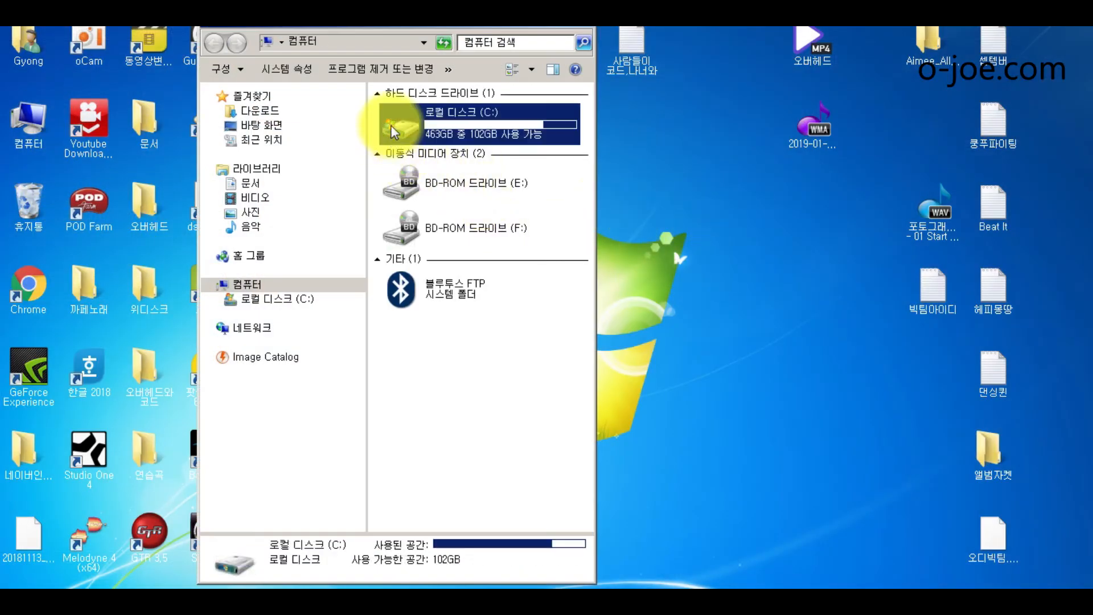
double_click(393, 131)
scroll(607, 444, down, 2)
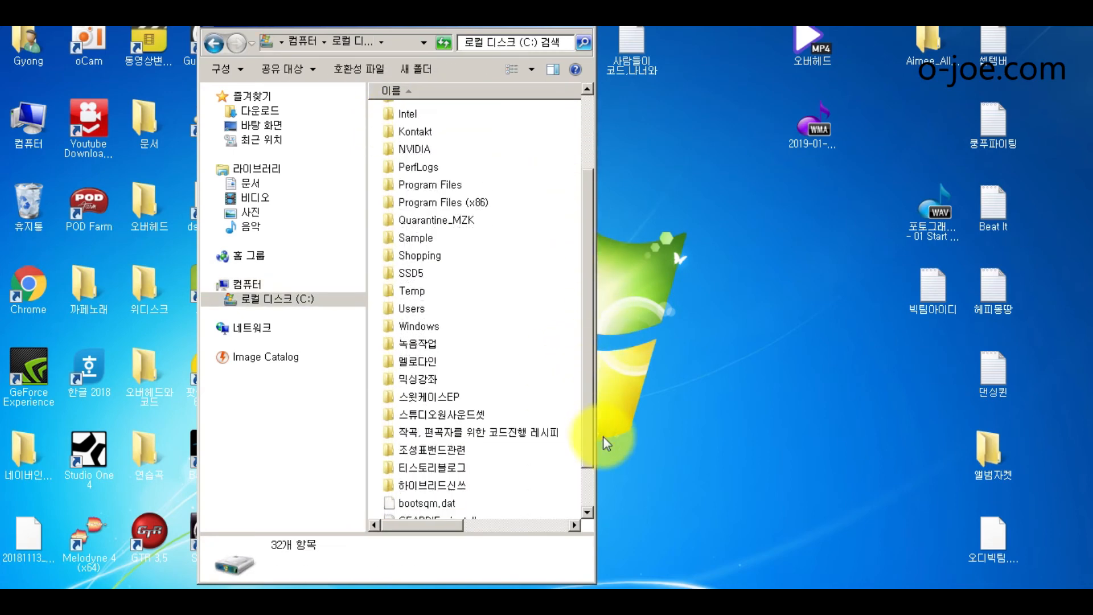
scroll(606, 444, down, 1)
double_click(432, 420)
double_click(464, 360)
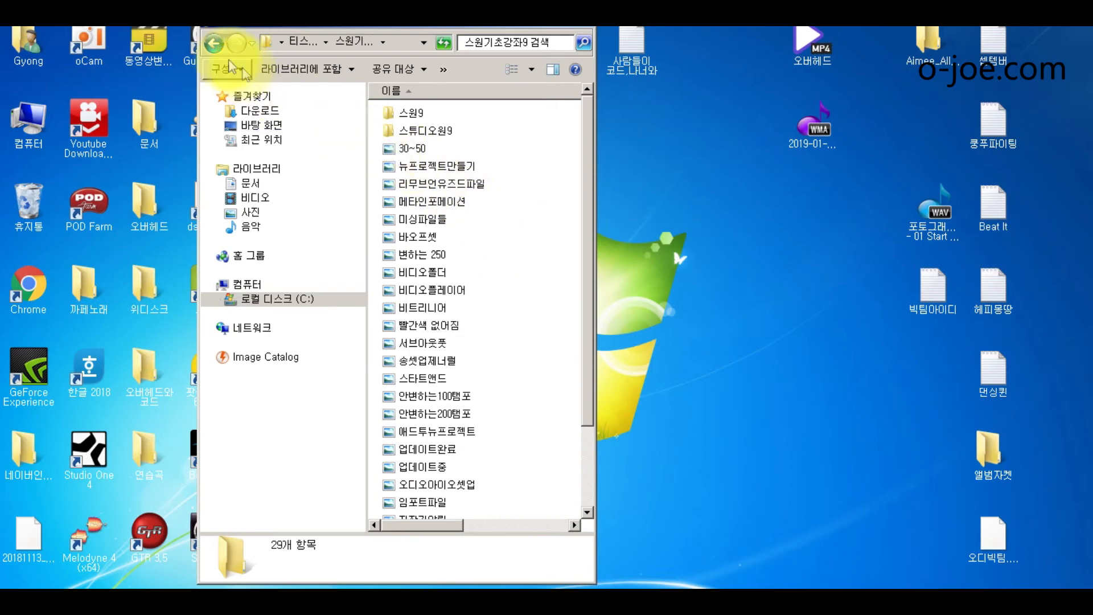
click(214, 43)
double_click(441, 365)
double_click(433, 131)
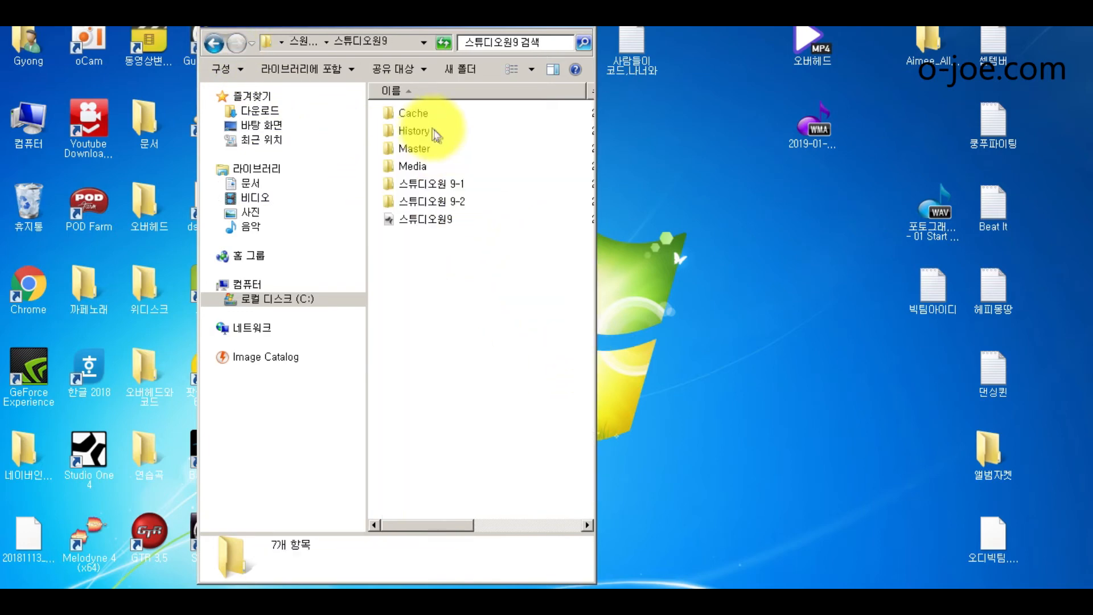
double_click(441, 201)
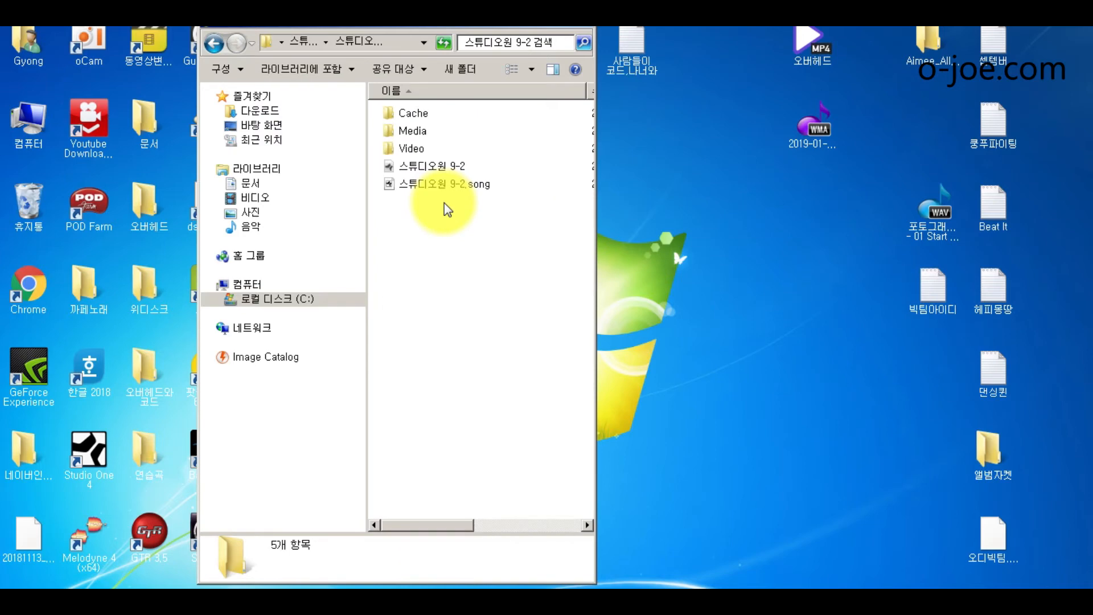
Check the song folder's Video and Media subfolders for the copied files, close the folder window, and switch back to Studio One
click(409, 155)
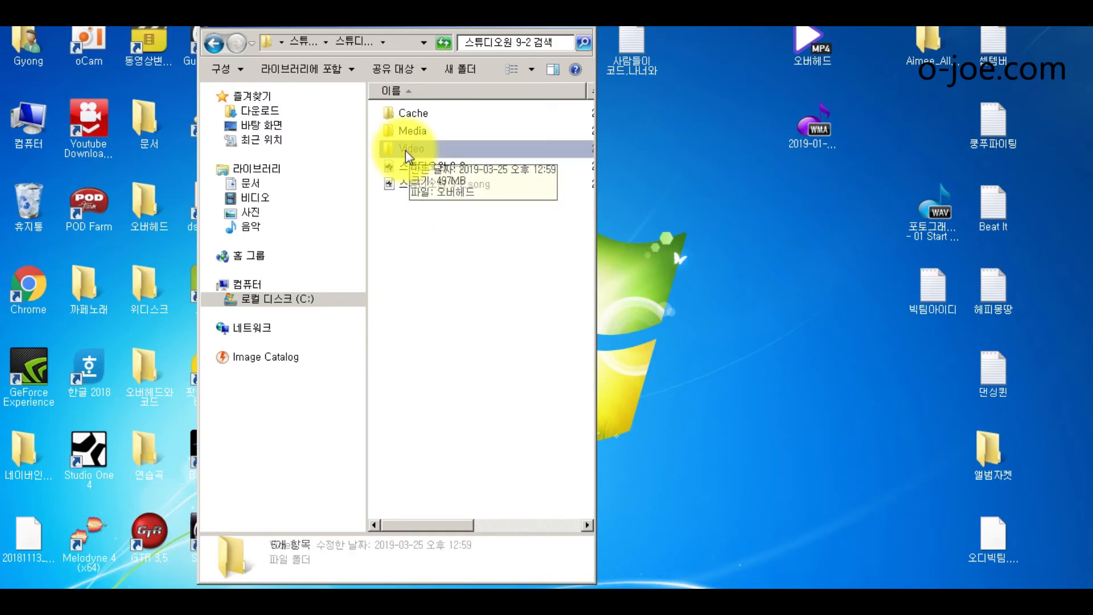
double_click(408, 151)
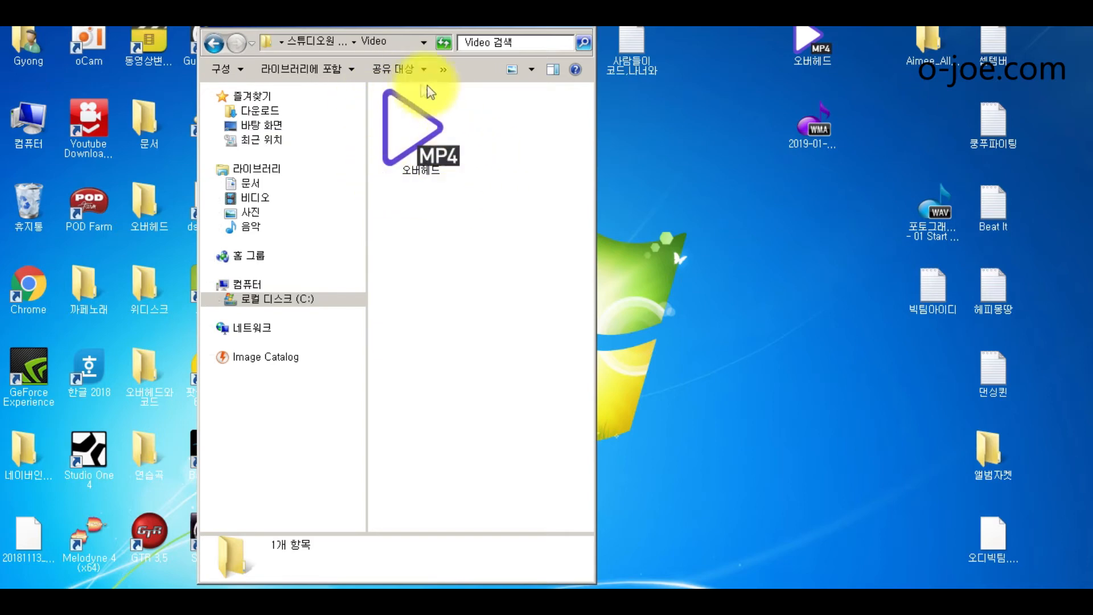
click(214, 44)
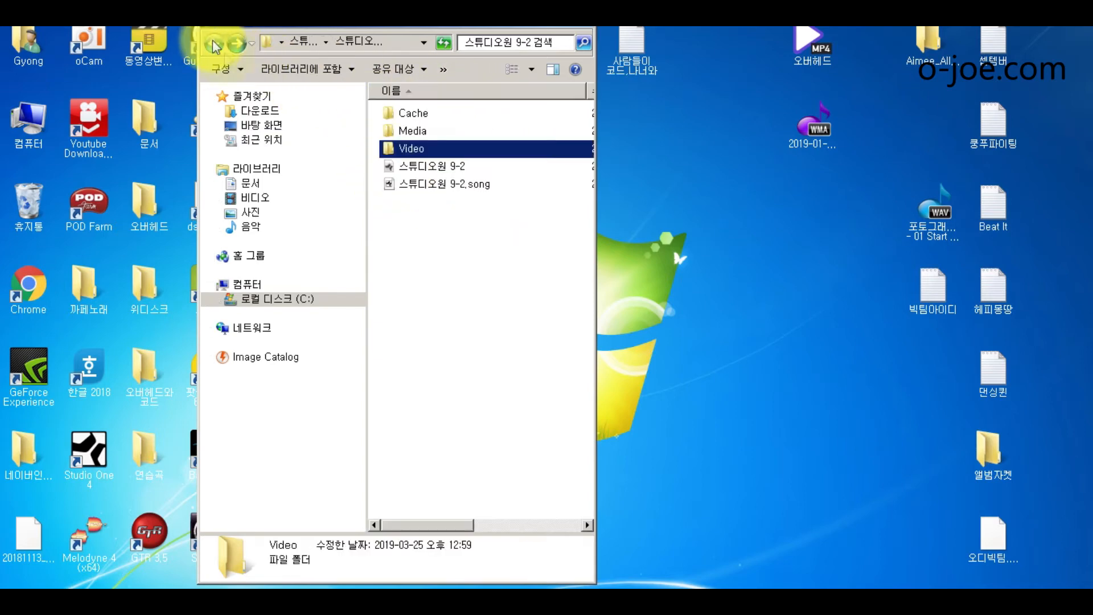
double_click(403, 133)
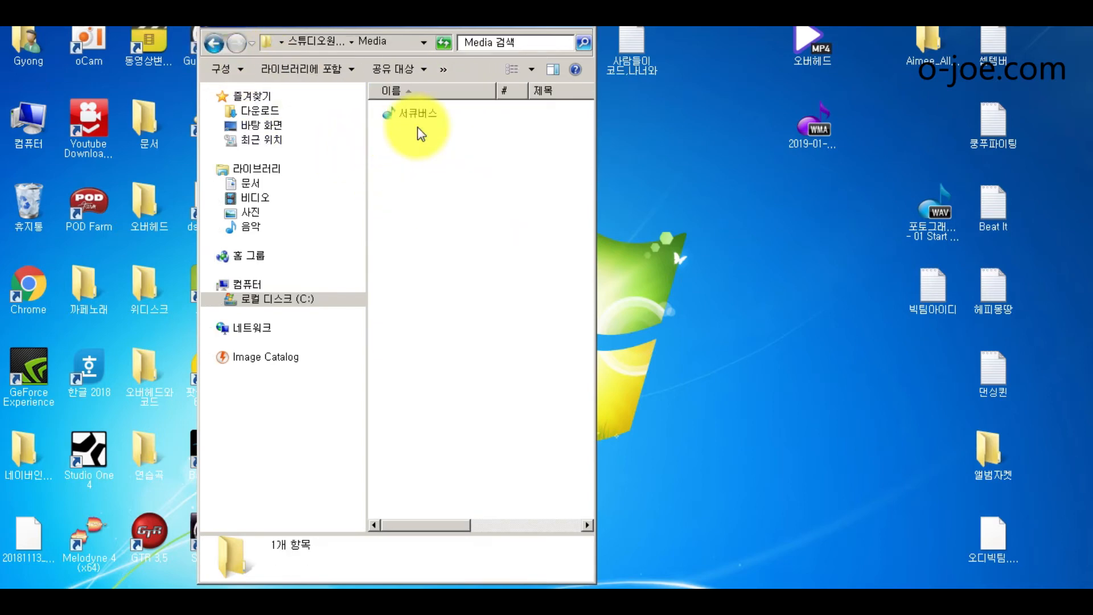
click(214, 43)
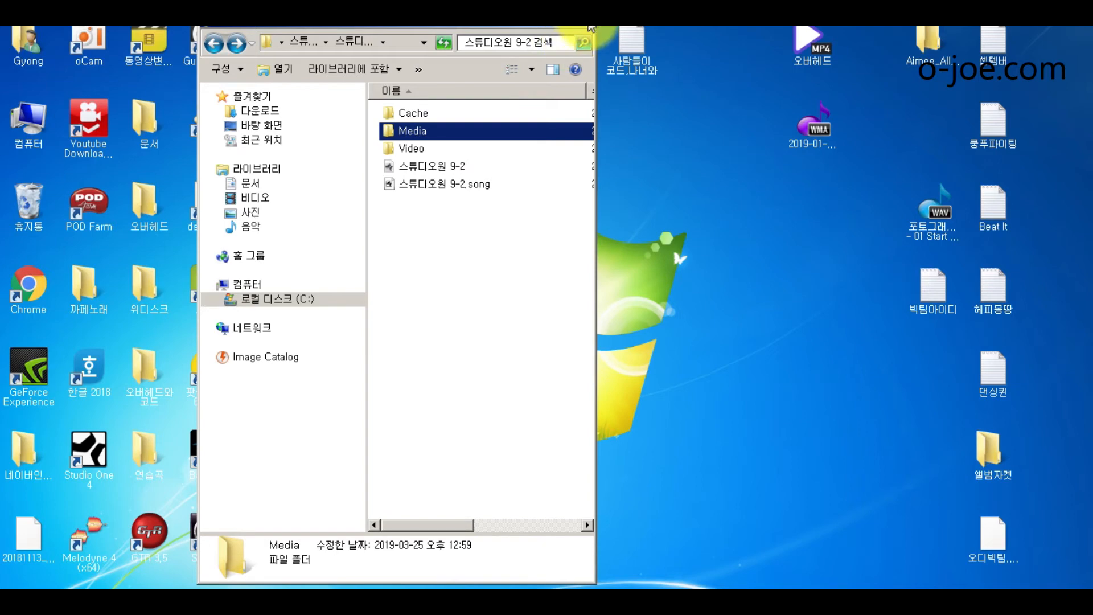
click(587, 19)
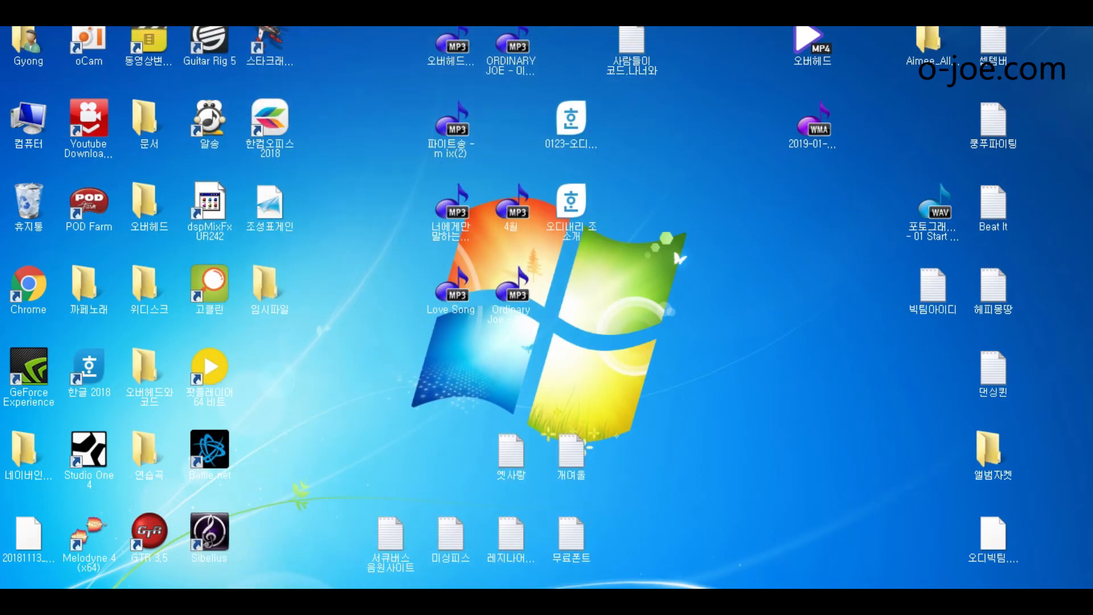
click(245, 612)
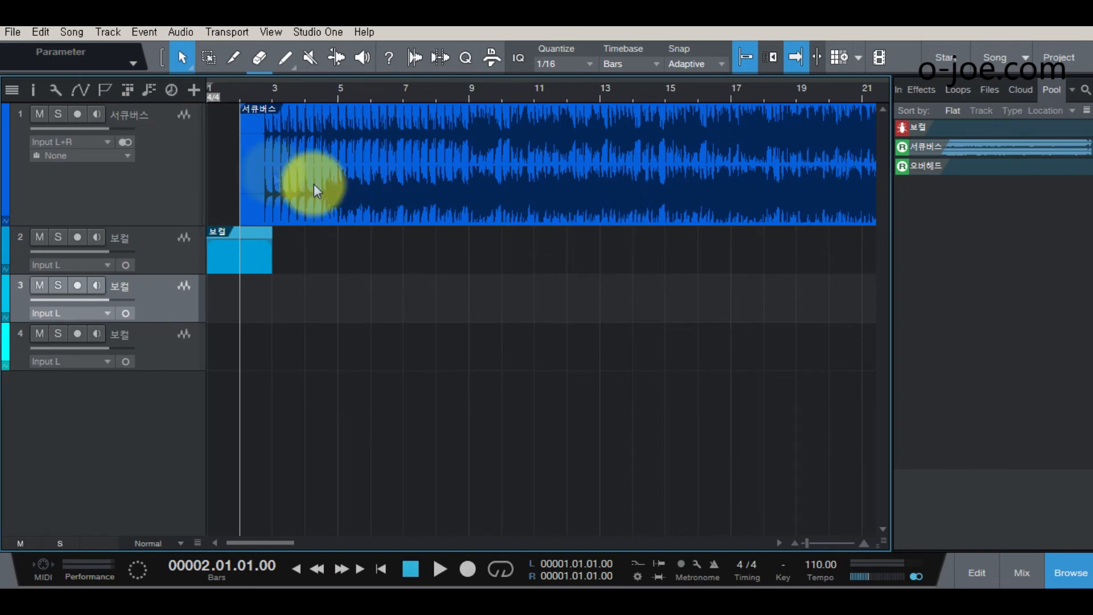
Show the song's Media folder in Explorer, view its contents, and close the folder window
click(69, 35)
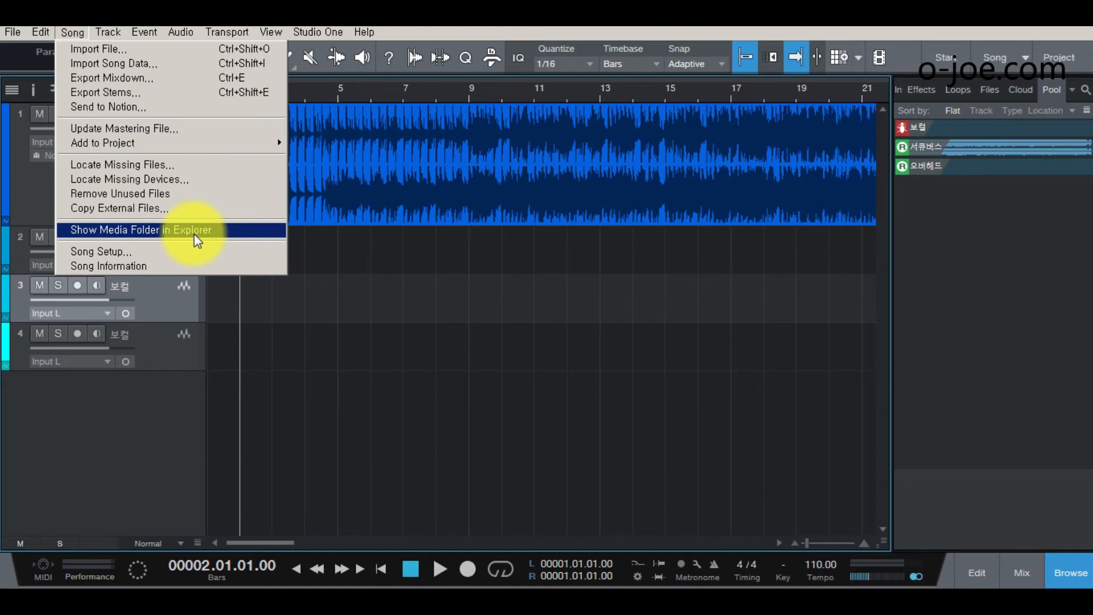
click(162, 231)
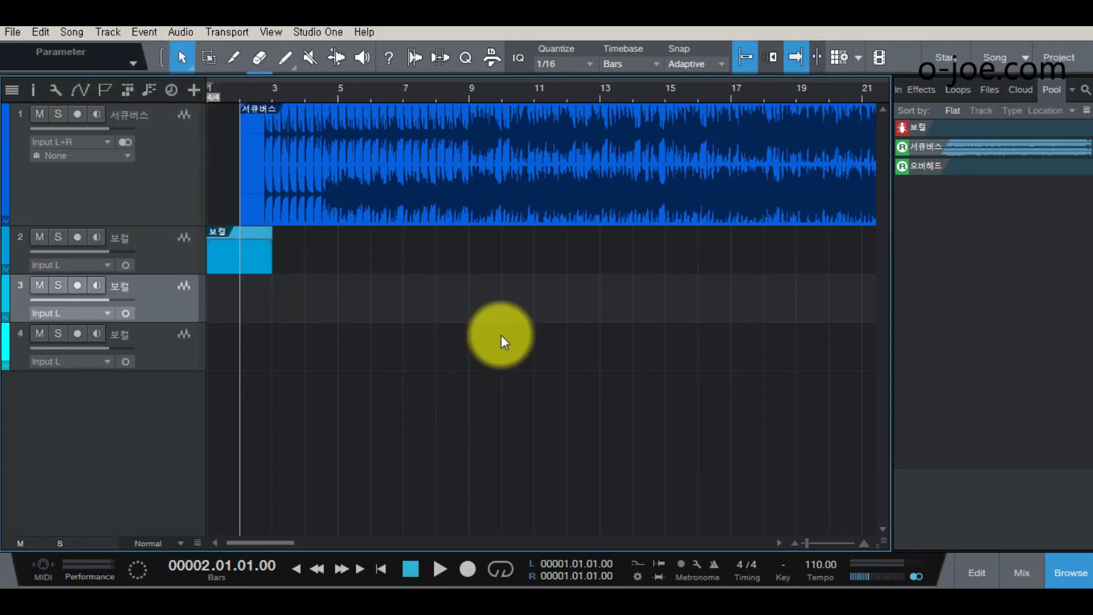
click(115, 586)
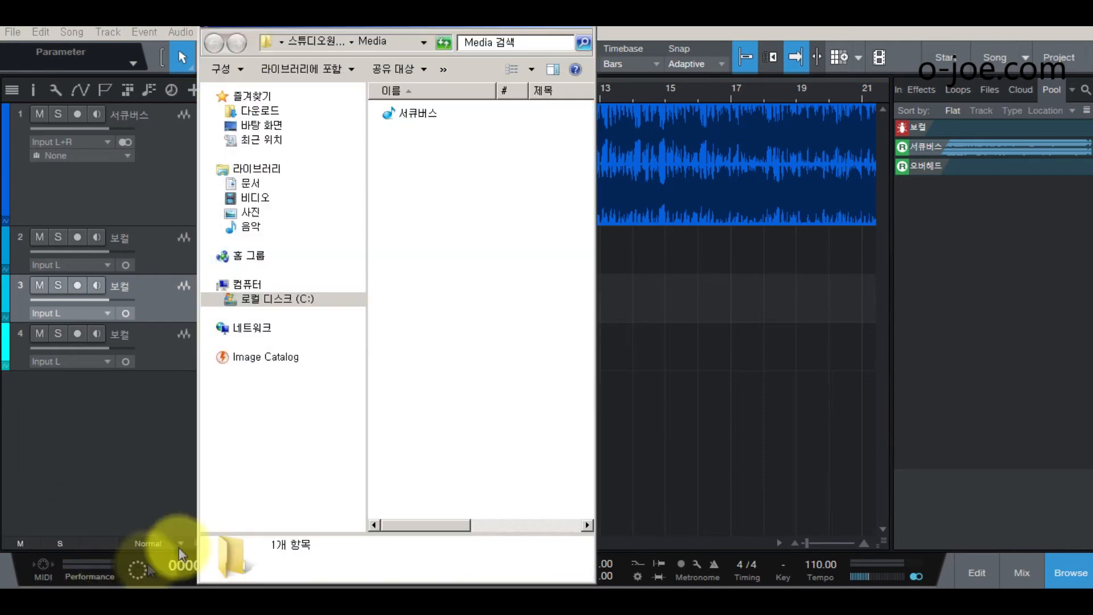
click(599, 34)
Open Song Setup, review the General, Meta Information and Audio I/O Setup pages, and close the dialog
click(64, 34)
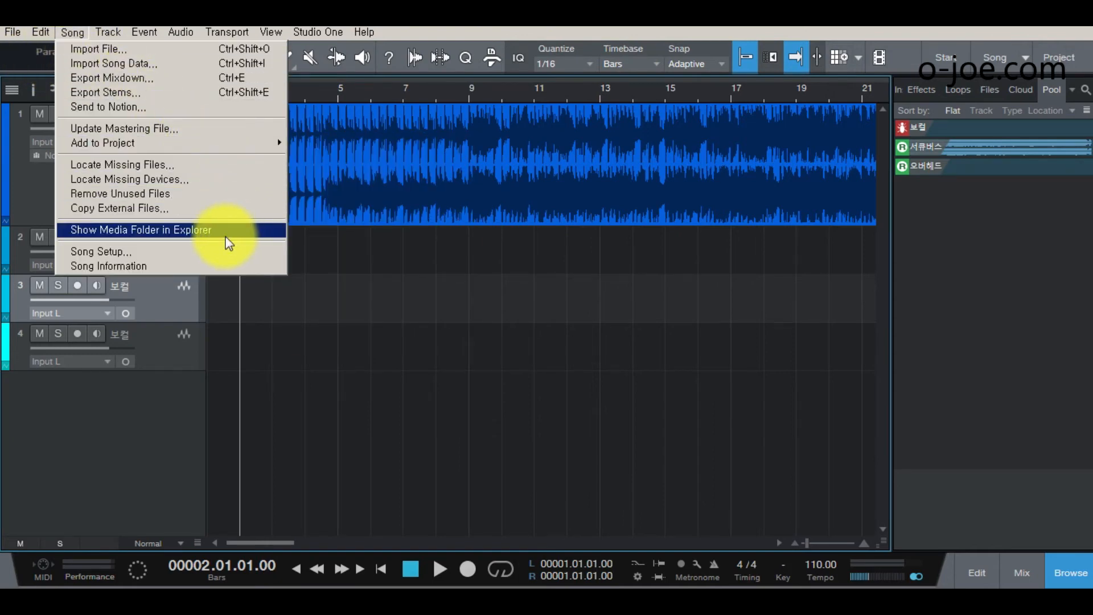
click(122, 251)
drag(558, 46, 534, 35)
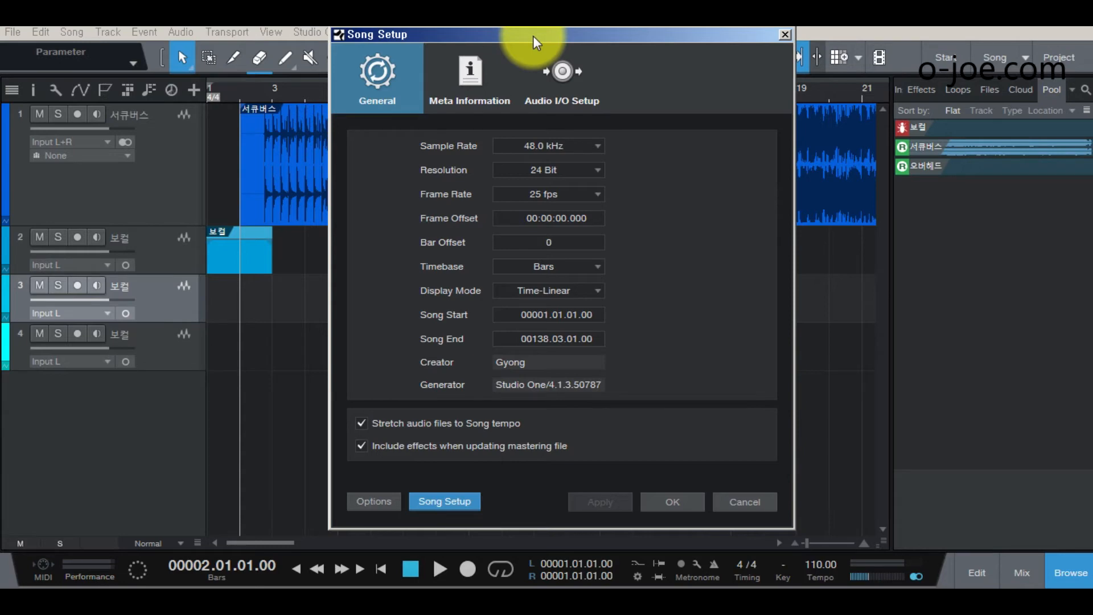
click(472, 71)
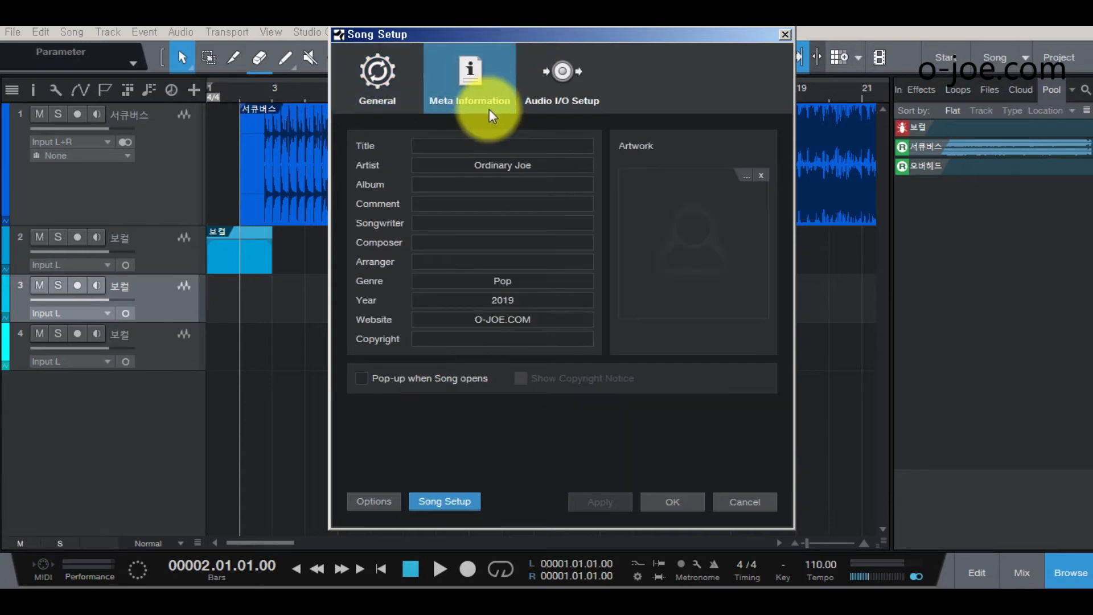
click(377, 89)
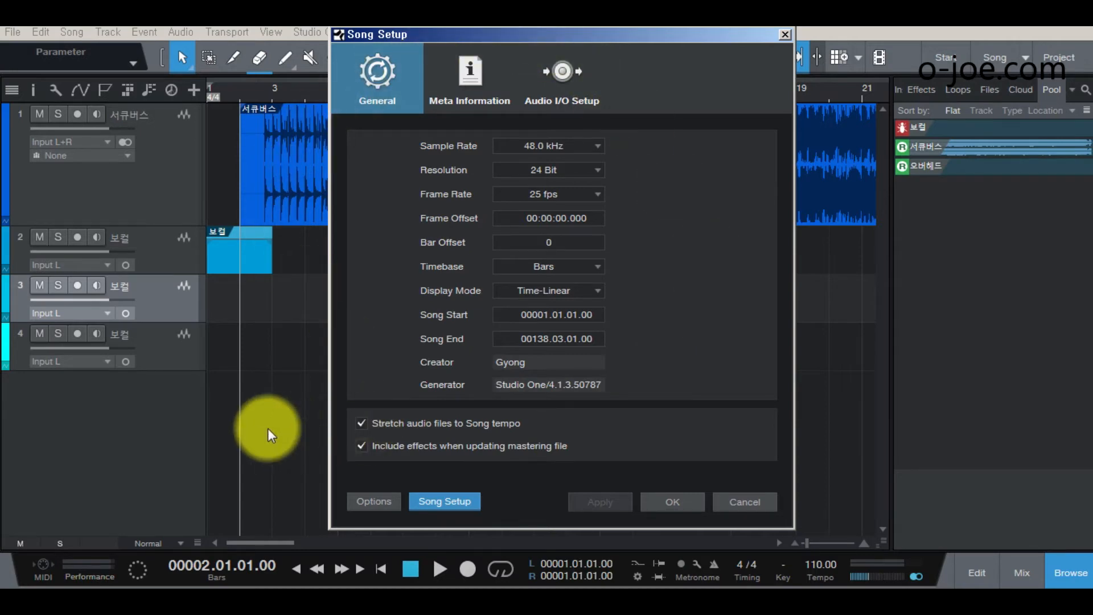
click(570, 70)
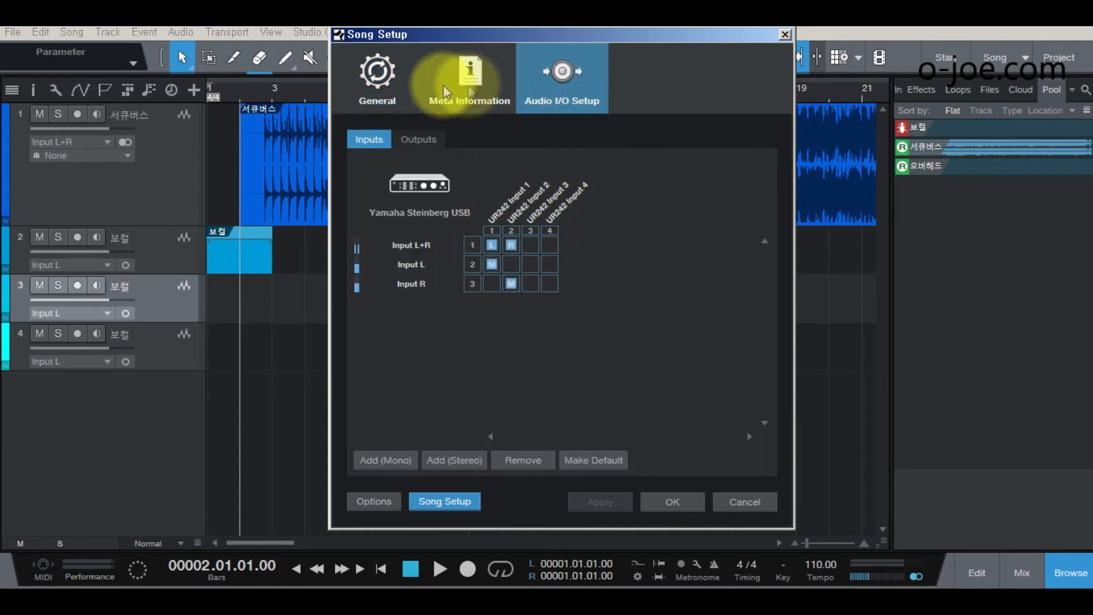
click(373, 76)
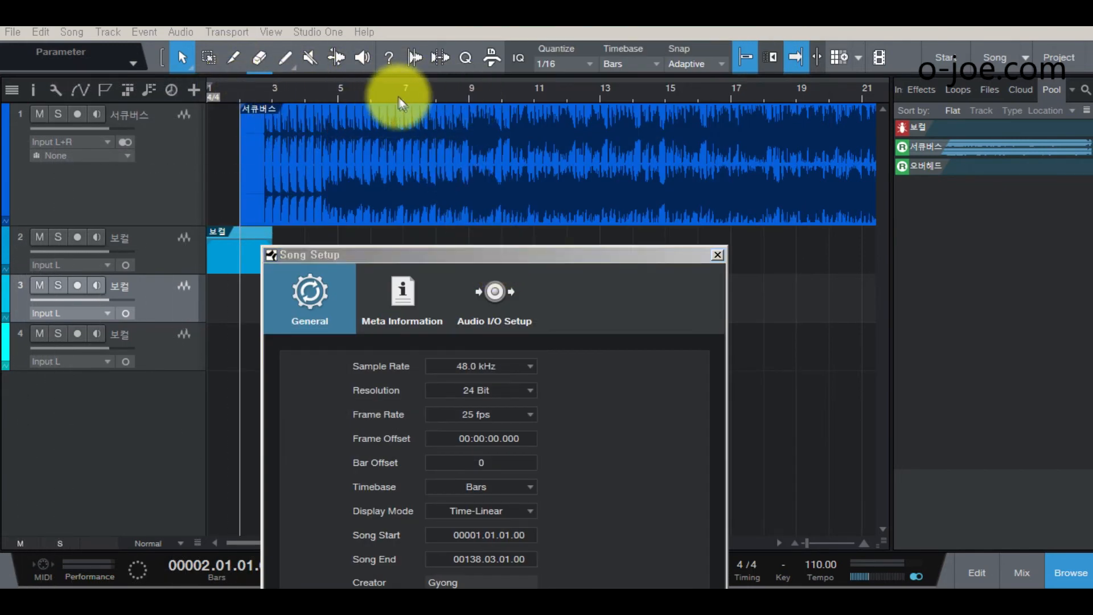
click(717, 254)
Place the playback cursor at the start of bar 7 on the timeline and briefly play the song from there
drag(442, 92, 649, 134)
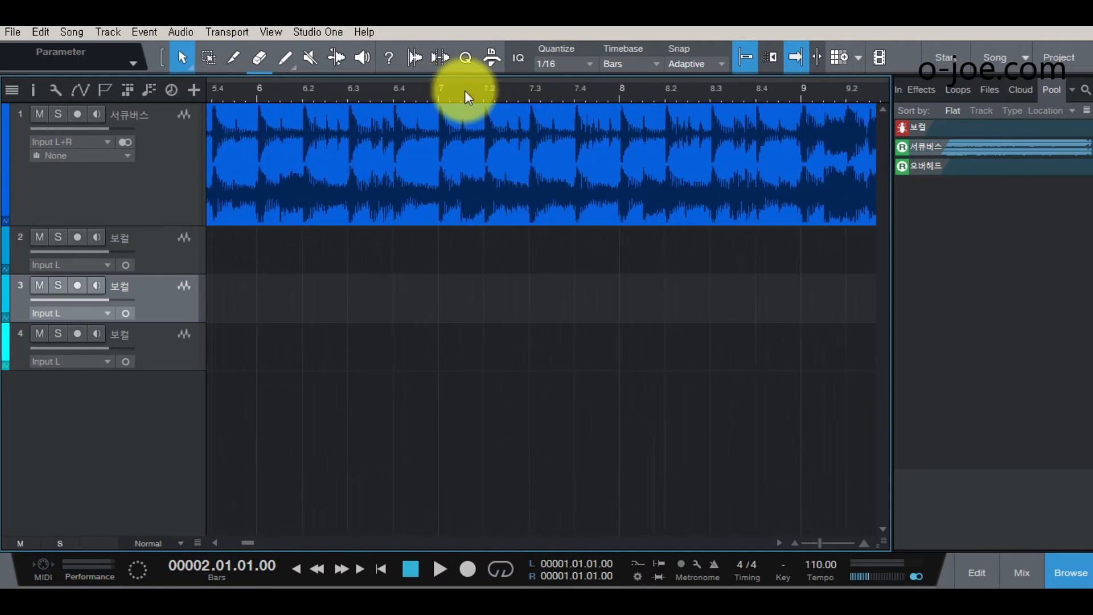
drag(465, 91, 466, 79)
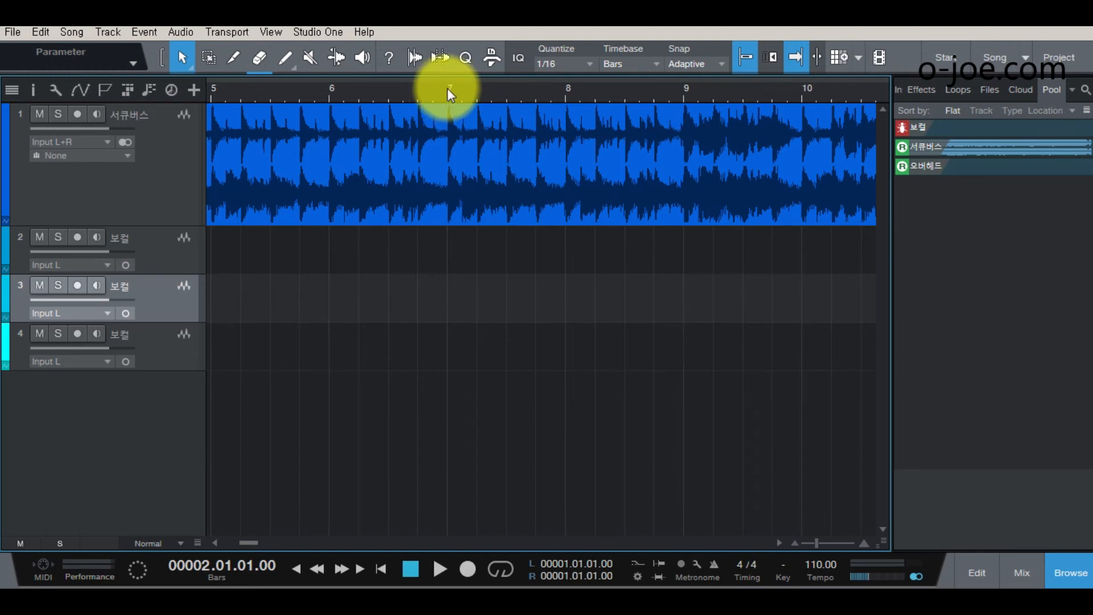
click(449, 87)
key(space)
key(space)
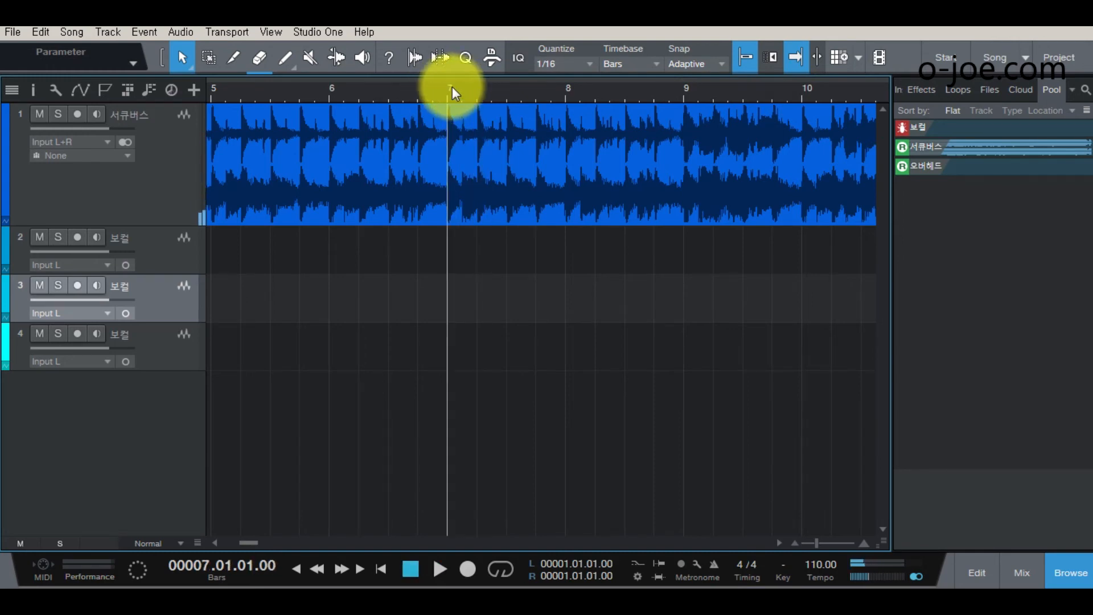
Set the song's Bar Offset to -7 in Song Setup, apply it, and uncover the timeline ruler to check the numbering
click(59, 32)
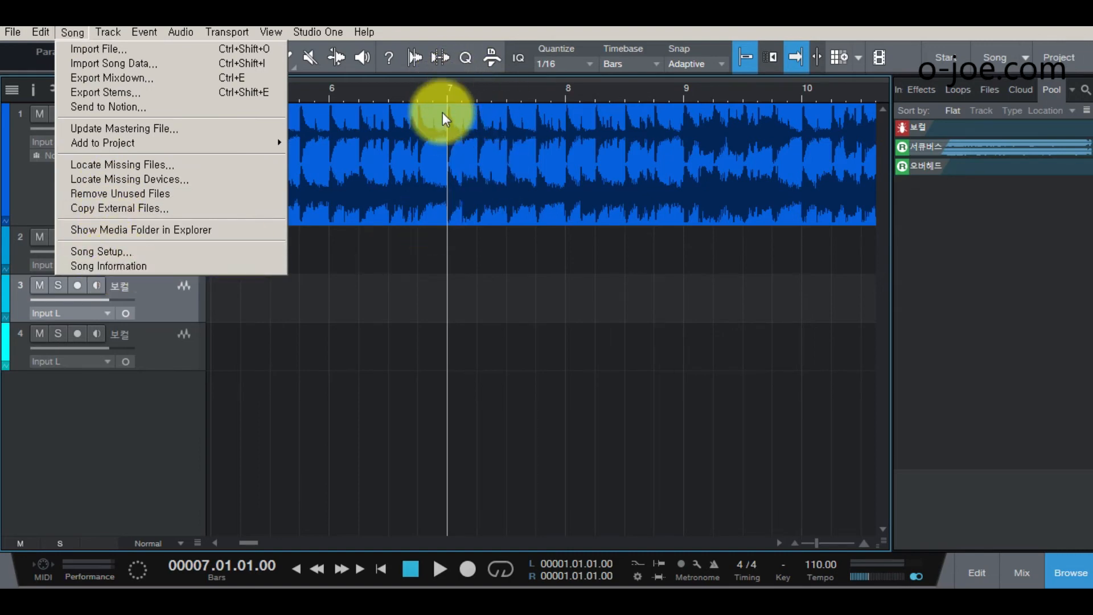
click(112, 255)
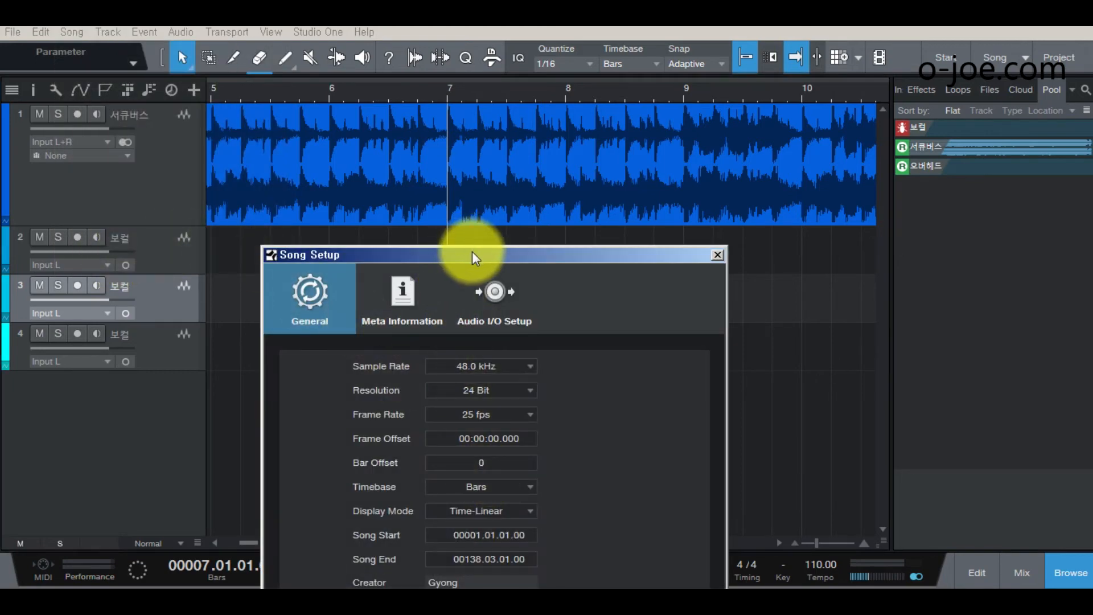
drag(473, 252, 459, 238)
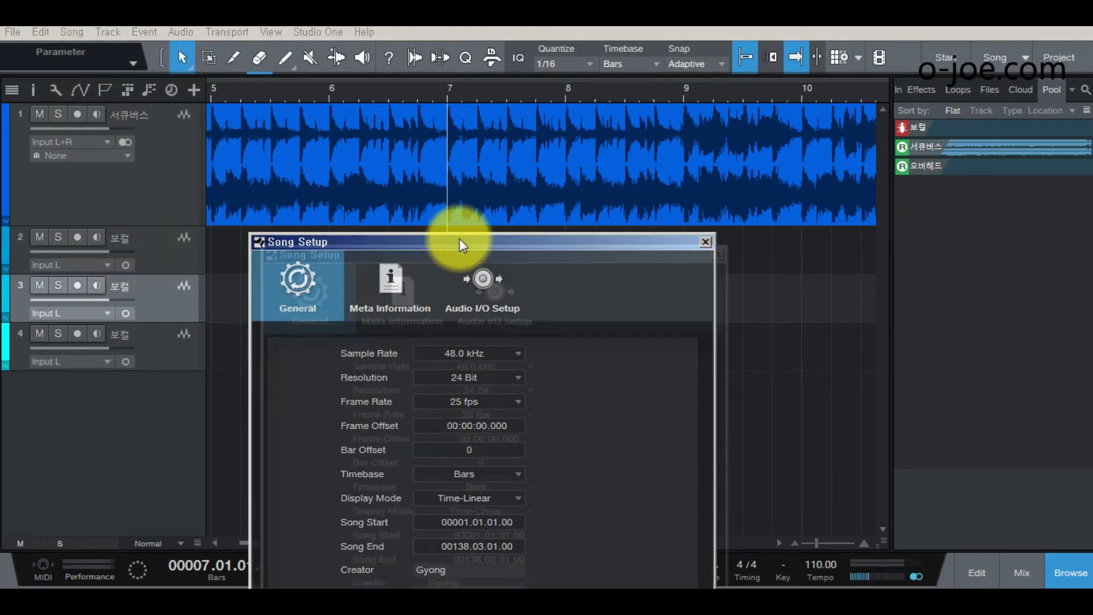
click(477, 450)
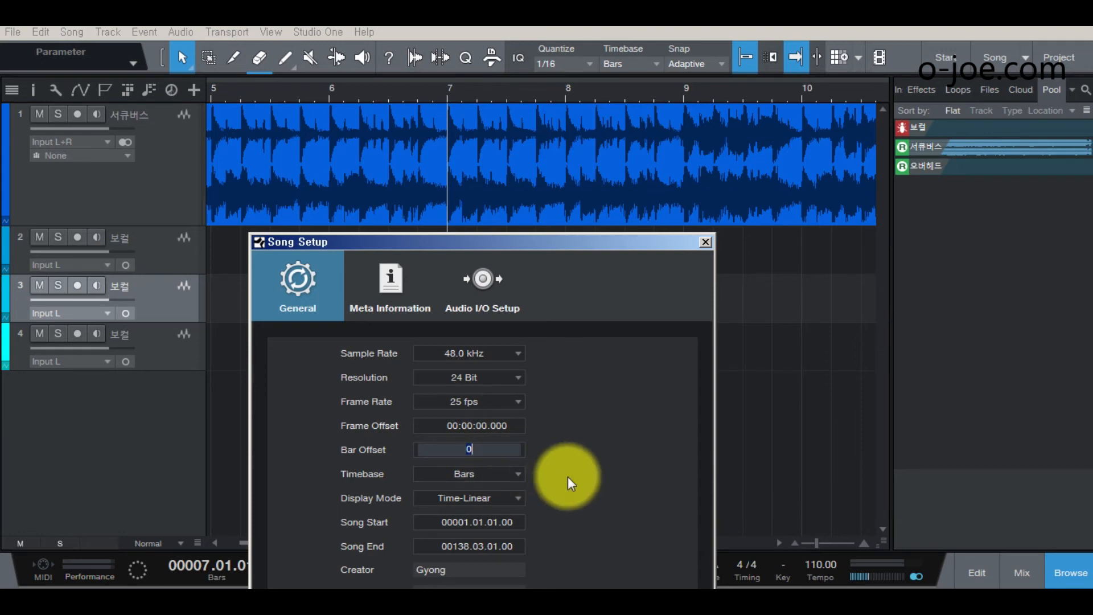
text(-)
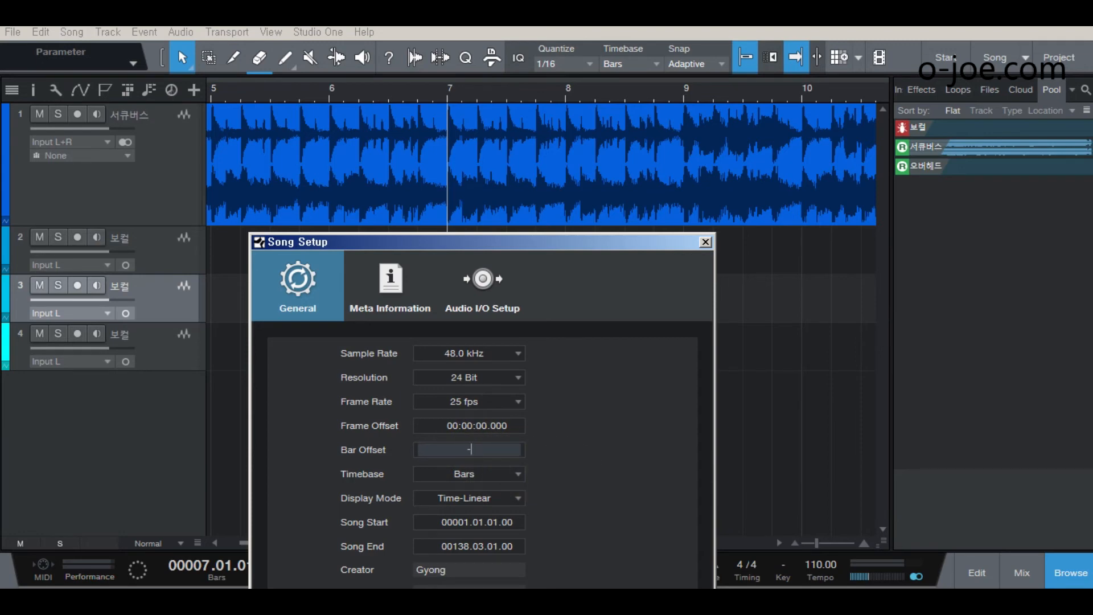
text(7)
key(Return)
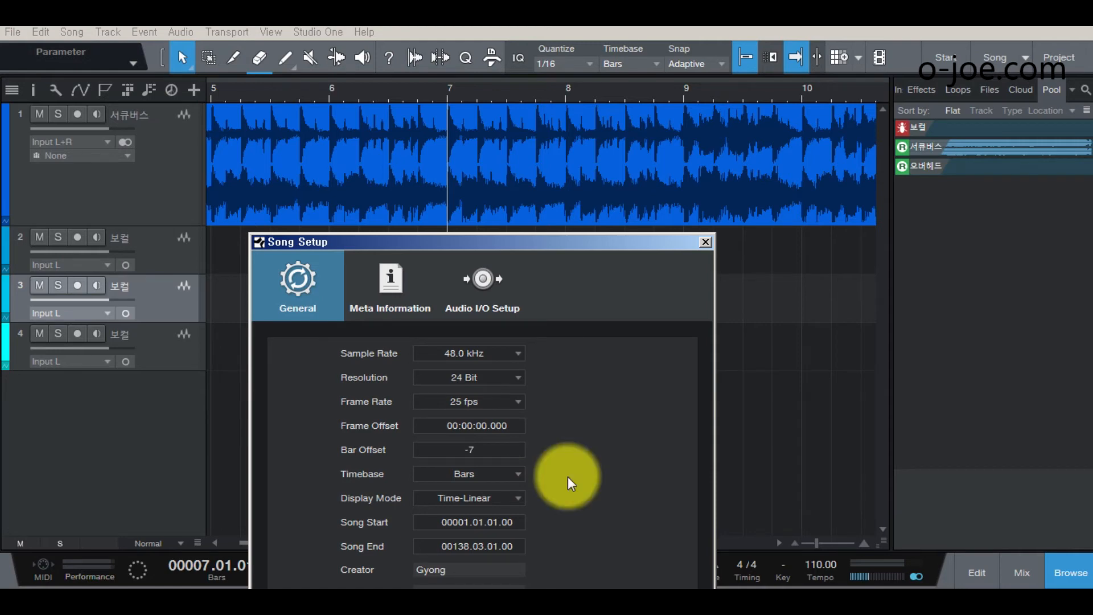
drag(637, 244, 810, 81)
click(739, 550)
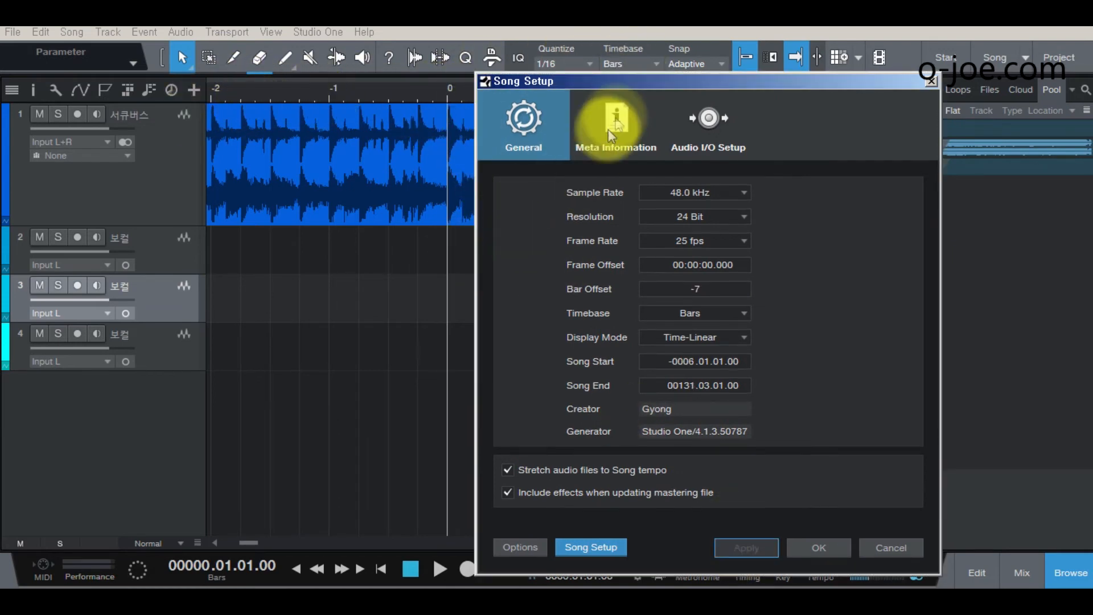
drag(630, 86, 413, 254)
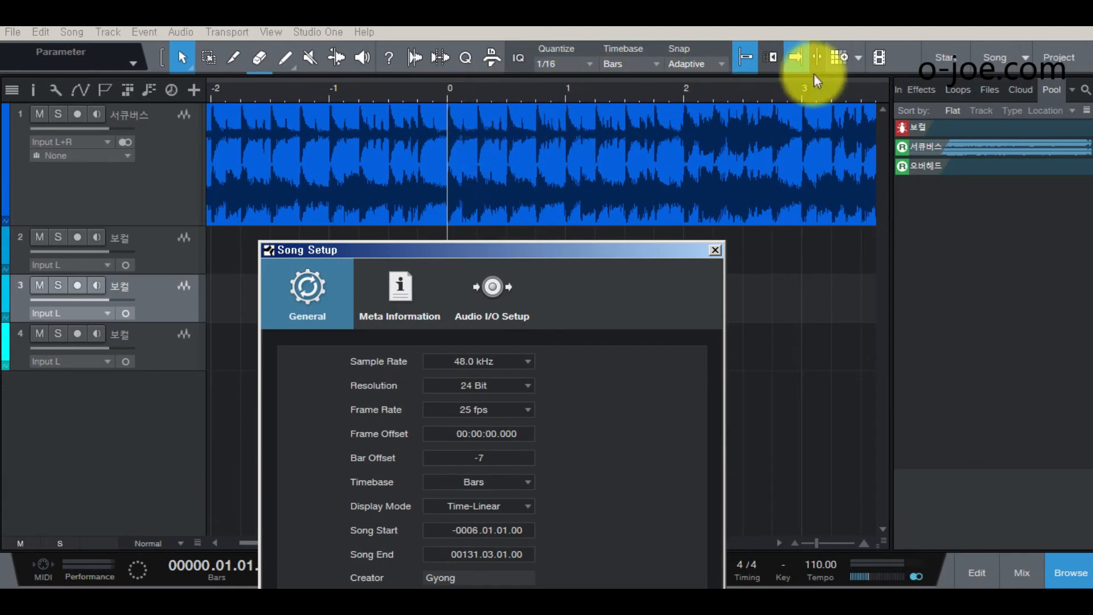
Set the song's Bar Offset back to 0, apply it, close Song Setup, and check the bar numbering on the timeline ruler
drag(568, 249, 589, 89)
double_click(490, 295)
text(0)
key(Return)
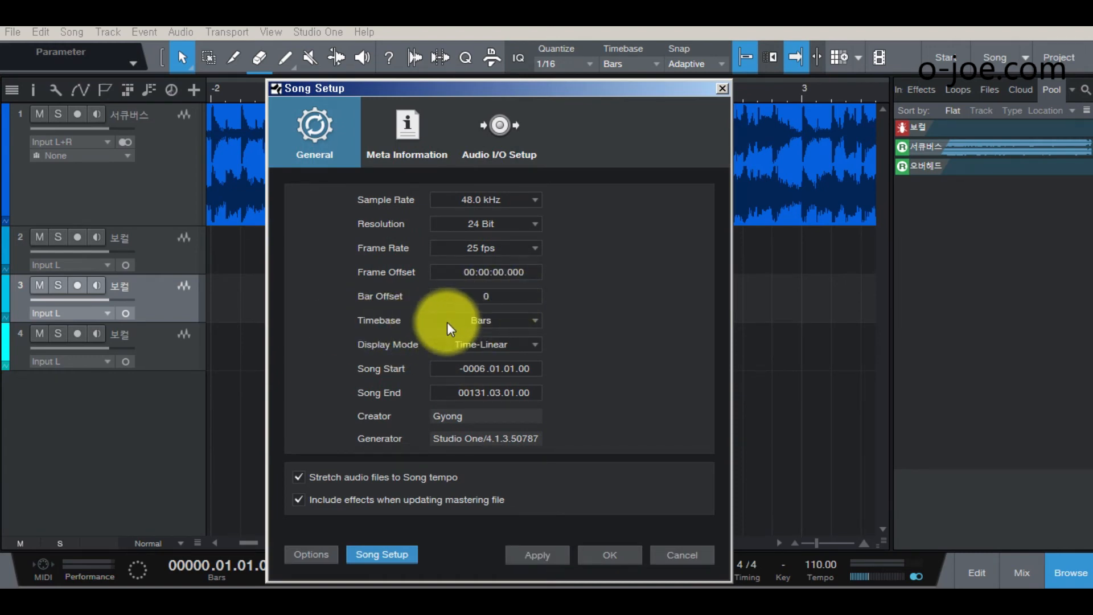
drag(525, 90, 446, 282)
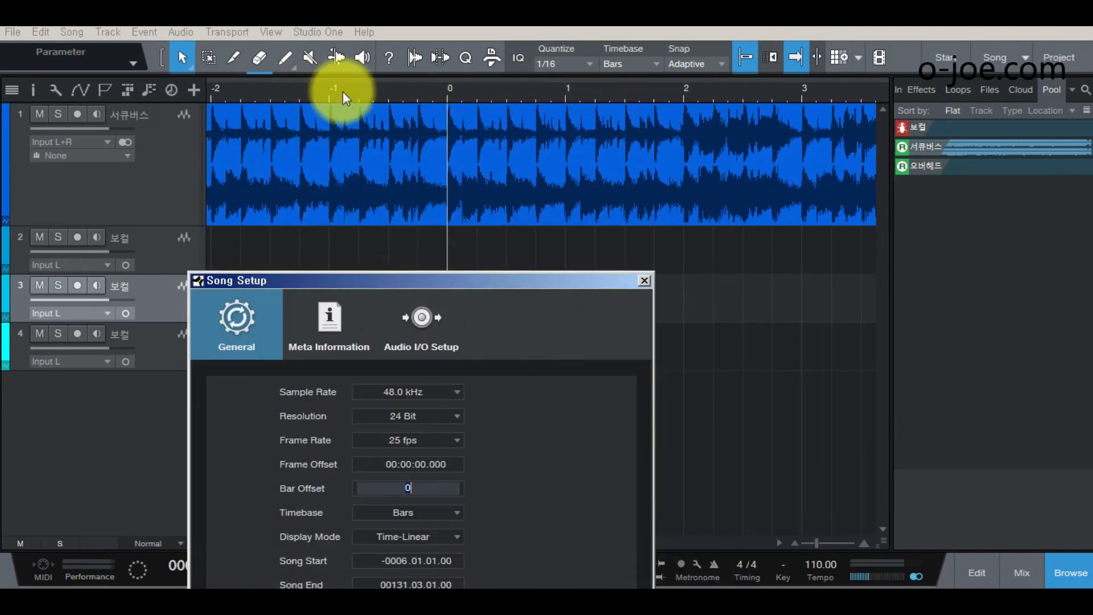
drag(537, 284, 605, 83)
click(529, 537)
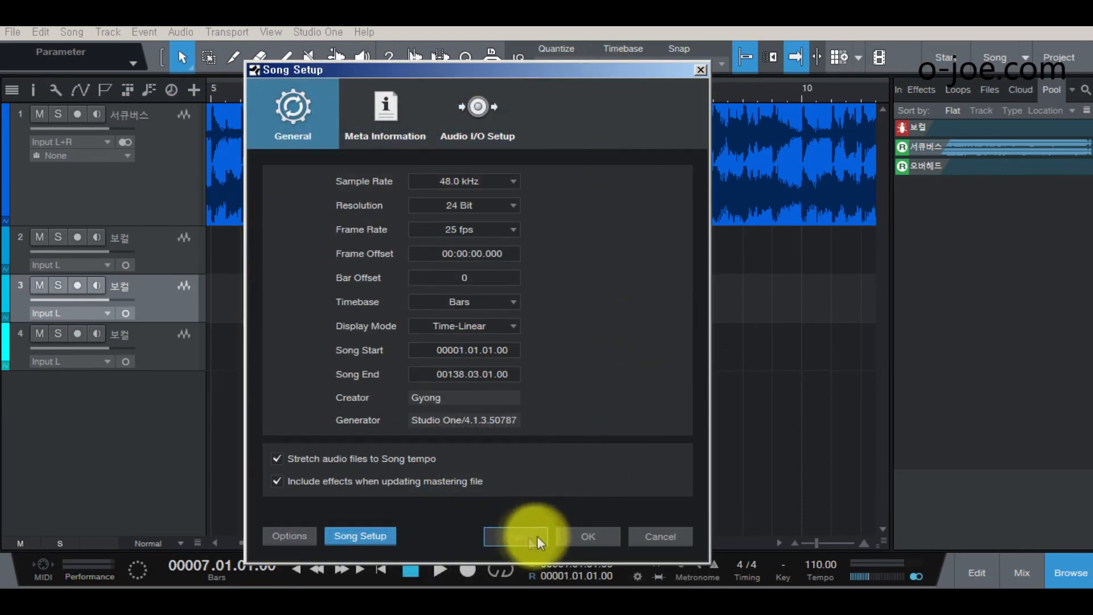
click(583, 534)
drag(466, 92, 472, 66)
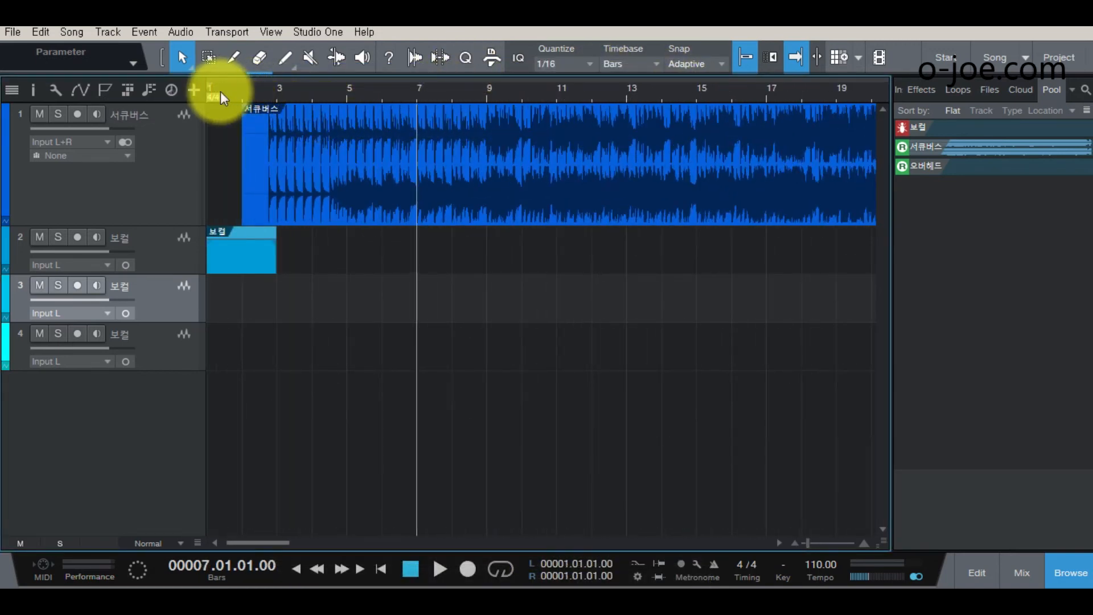
drag(366, 94, 372, 112)
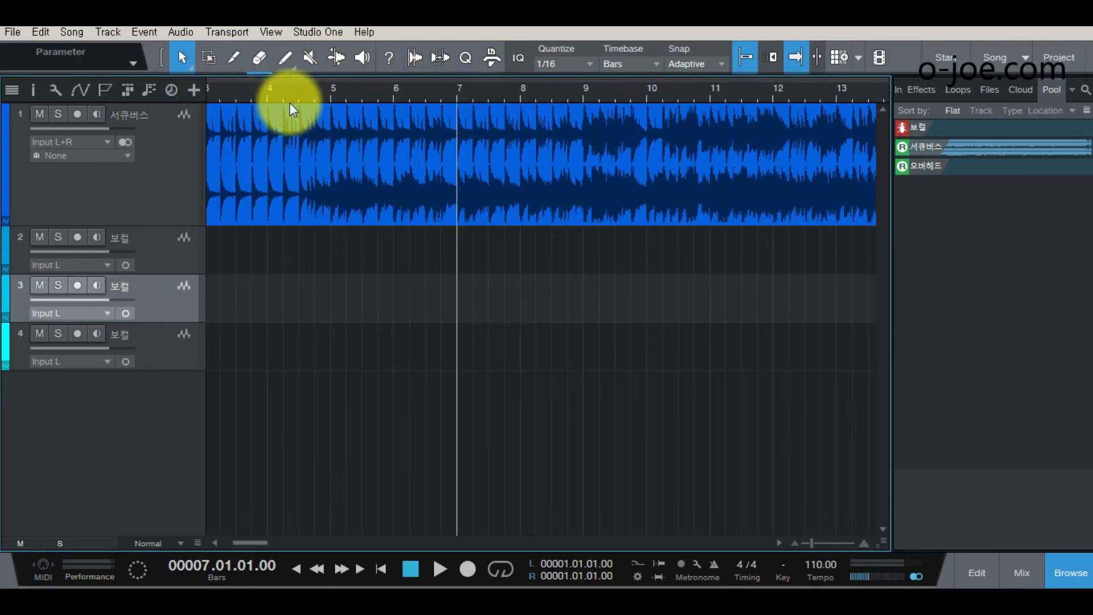
Reopen Song Setup, set the Timebase to Seconds, apply it, and uncover the timeline ruler to check the units
click(77, 38)
click(105, 248)
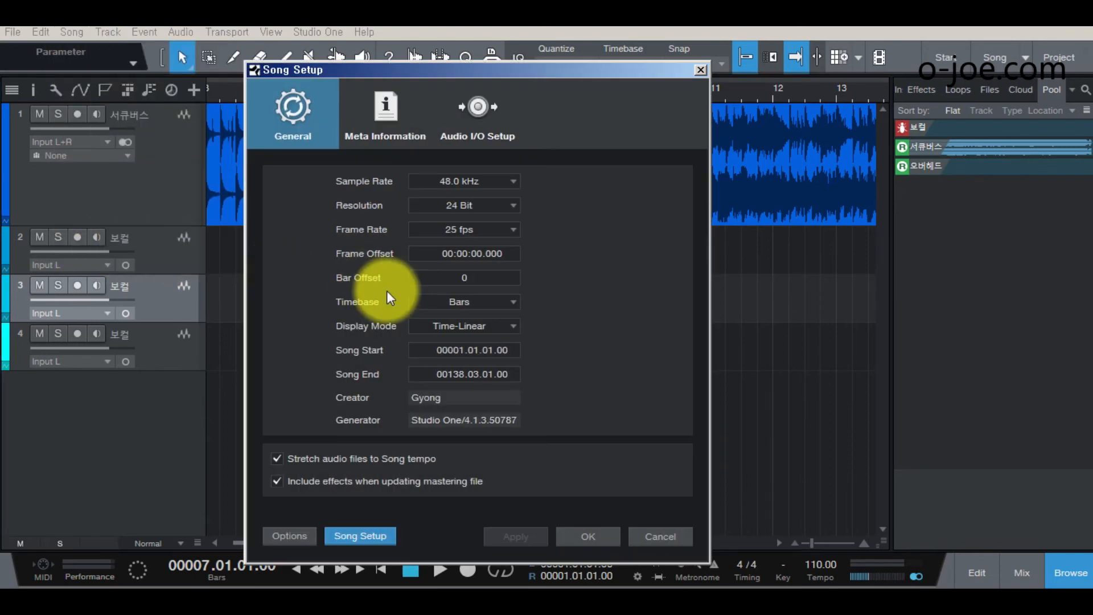
click(470, 302)
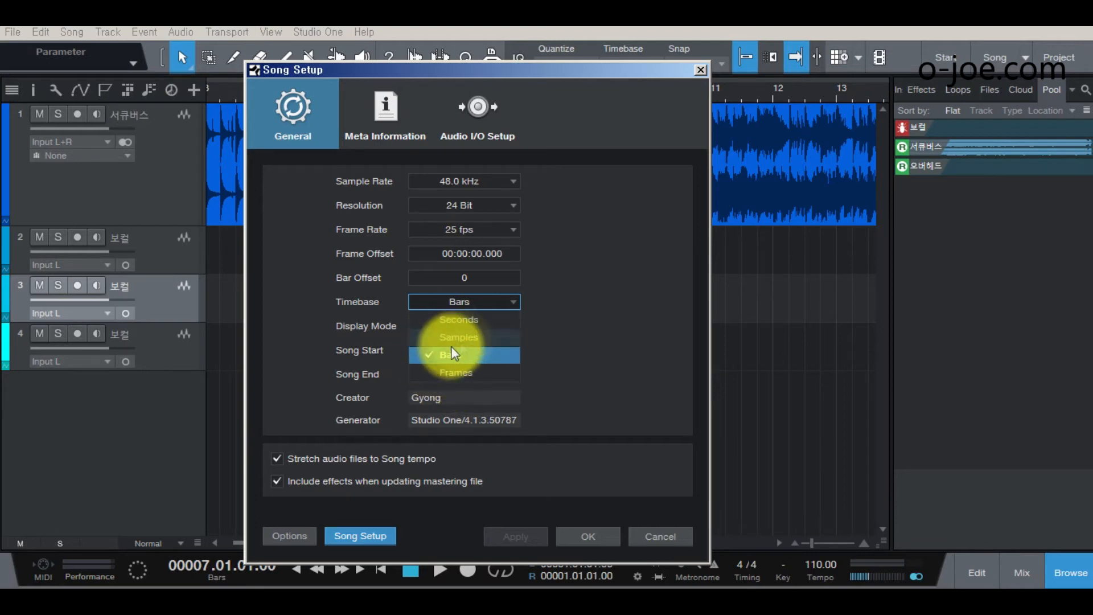
click(465, 319)
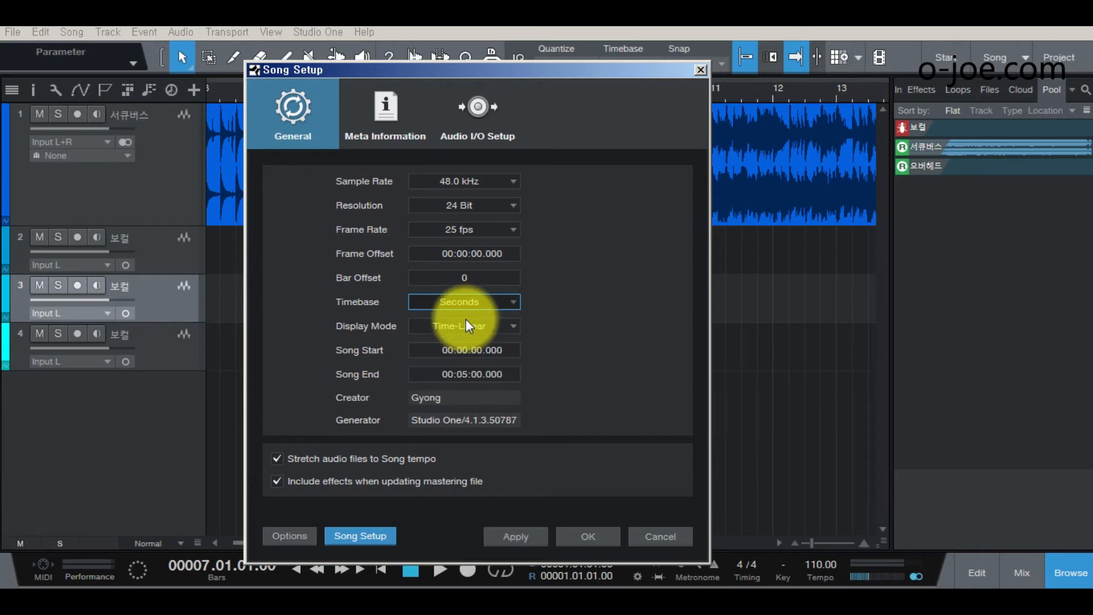
click(507, 533)
drag(595, 74, 561, 250)
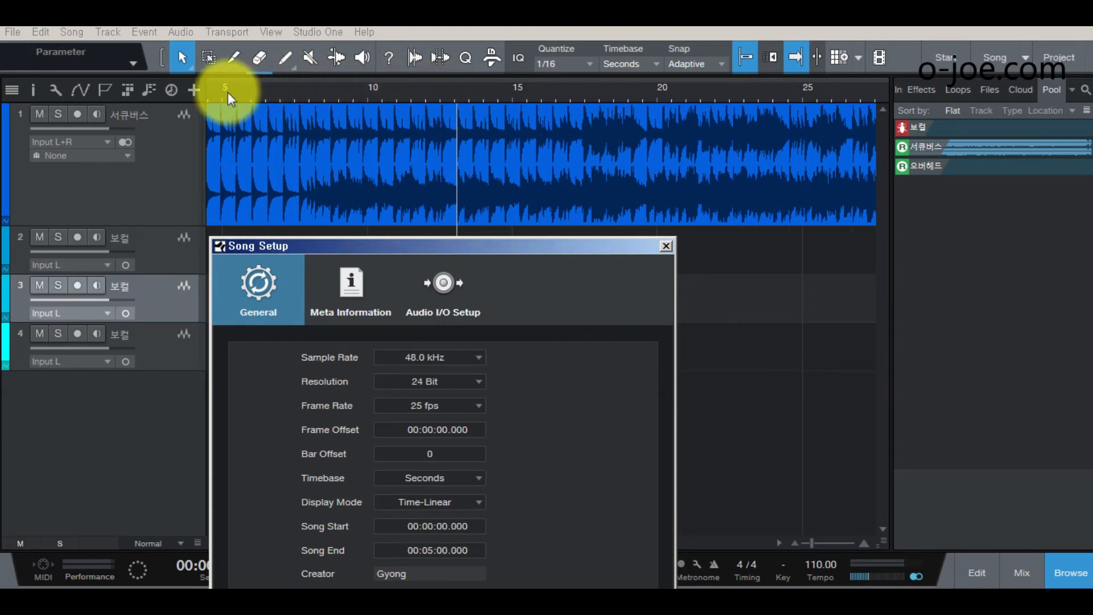
Set the Timebase back to Bars, review the Display Mode options keeping Time-Linear, apply, and close Song Setup
drag(572, 246, 586, 65)
click(459, 298)
click(433, 356)
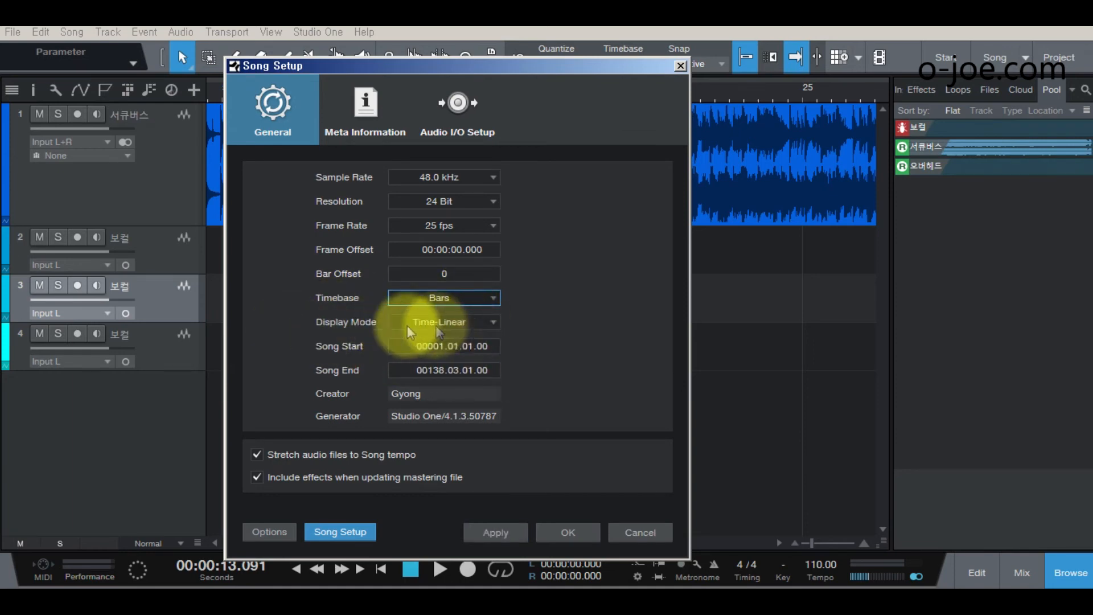
click(499, 323)
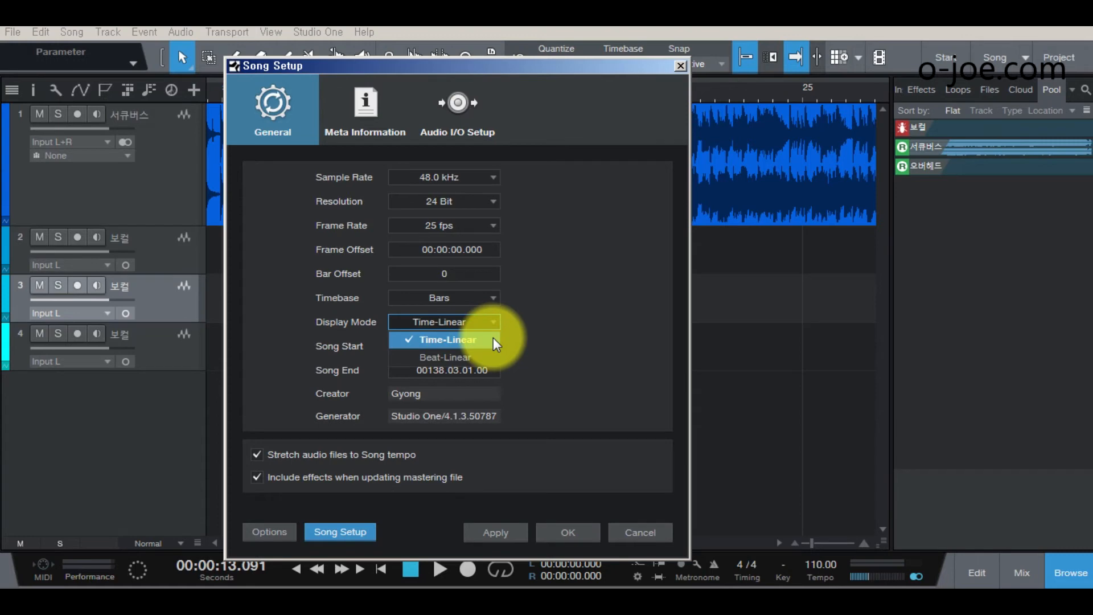
click(575, 525)
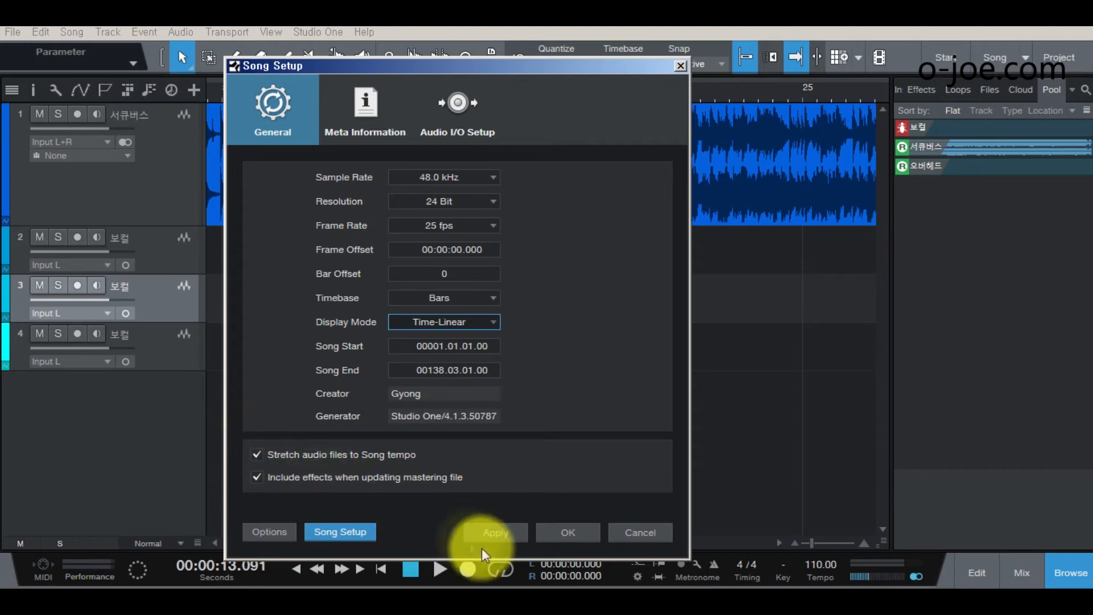
click(501, 532)
click(562, 532)
Place the playback cursor at the start of bar 17 and briefly play the song from there
drag(544, 97, 483, 51)
click(292, 95)
double_click(326, 96)
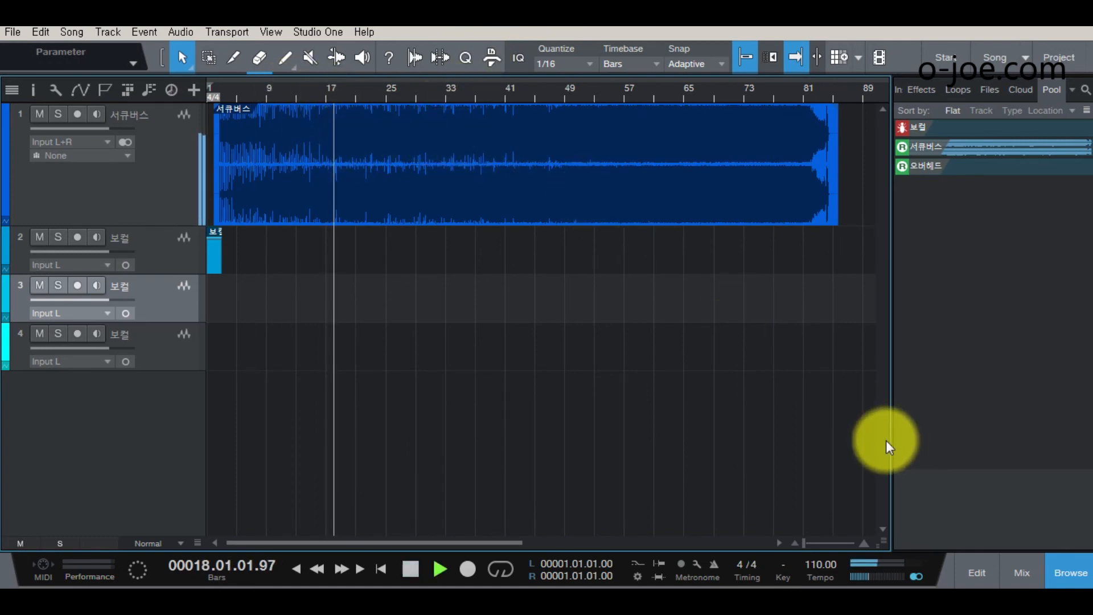
key(space)
Set the song tempo to 150 and briefly play the song to hear how the existing audio track reacts
click(818, 563)
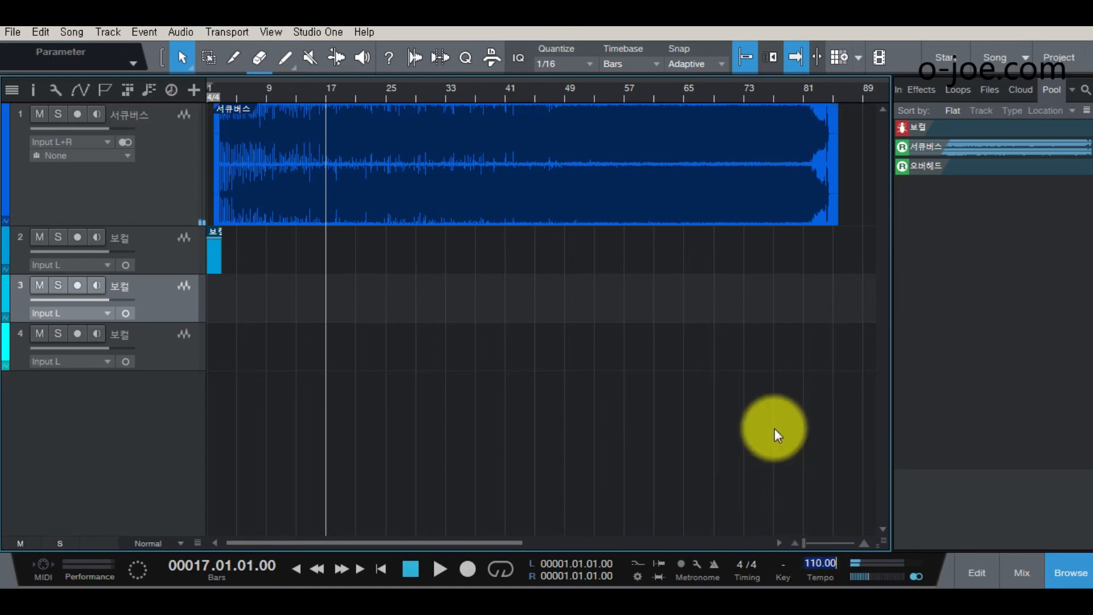
text(150)
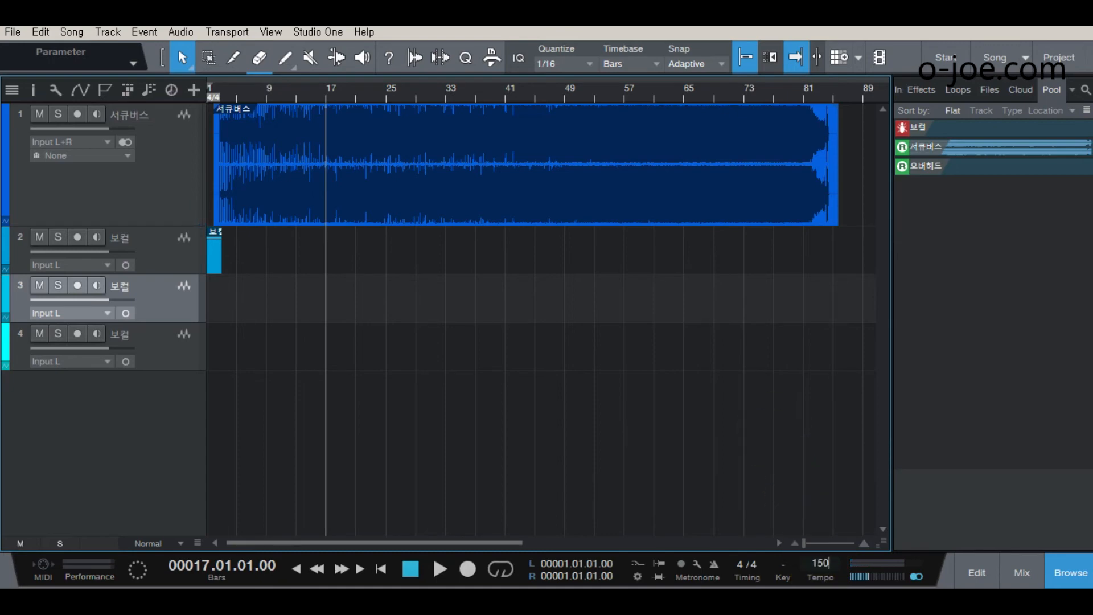
key(Return)
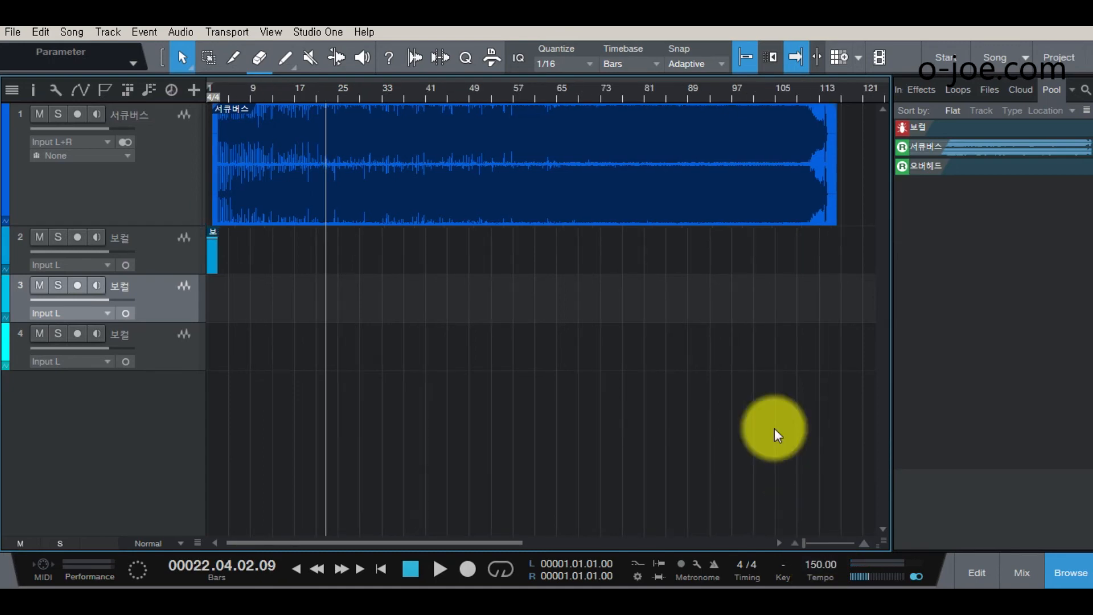
key(space)
key(space)
drag(297, 97, 419, 93)
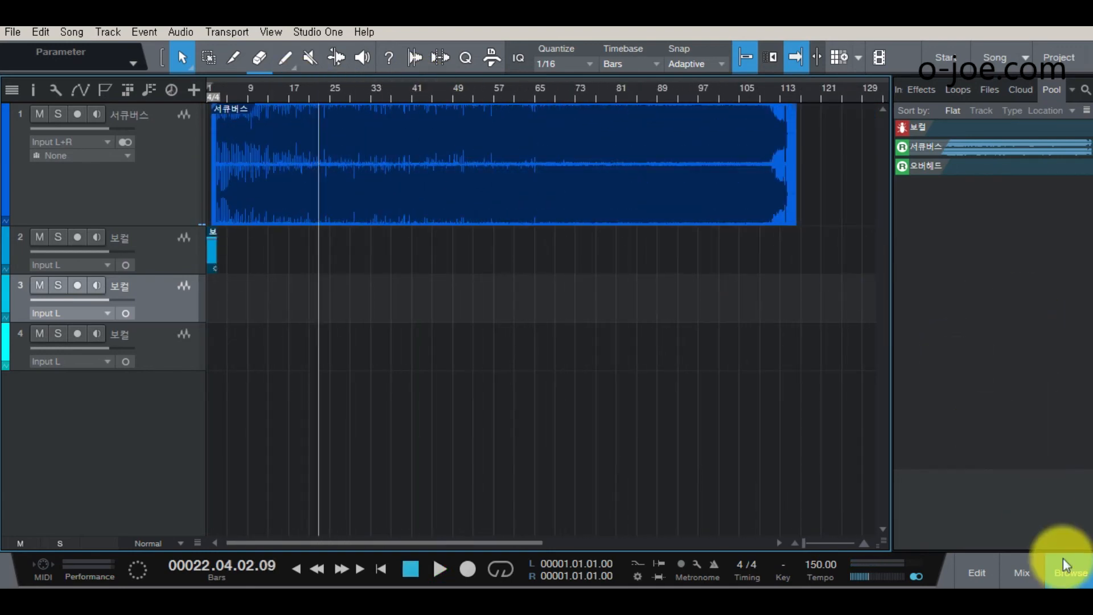
Import 서큐버스.wav from the file browser onto a new track at bar 5 and move that track directly below track 1
click(1022, 573)
click(1022, 573)
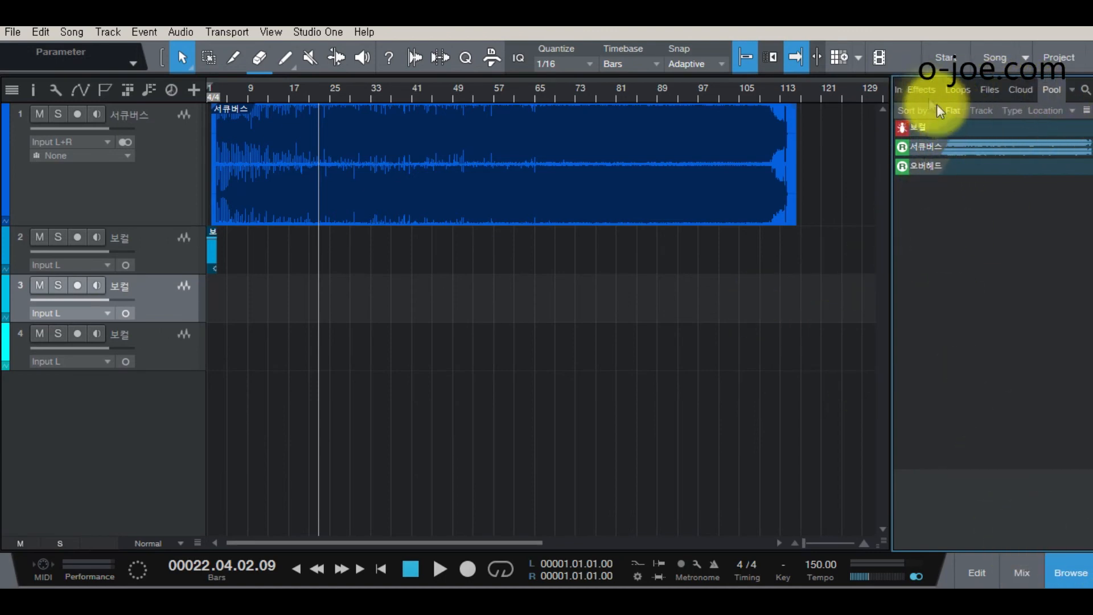
click(988, 90)
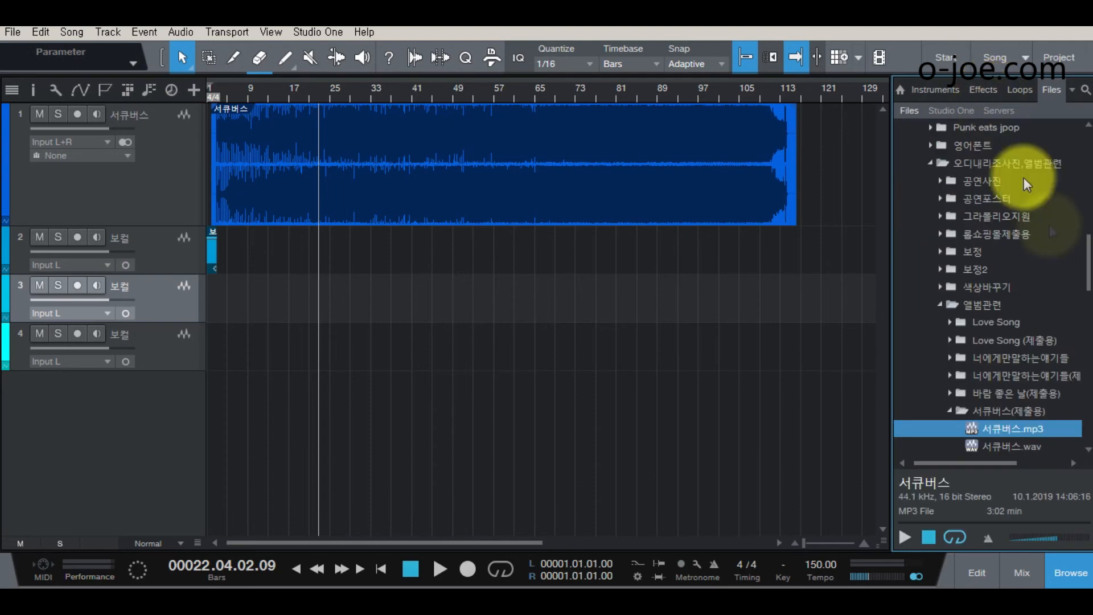
click(1008, 446)
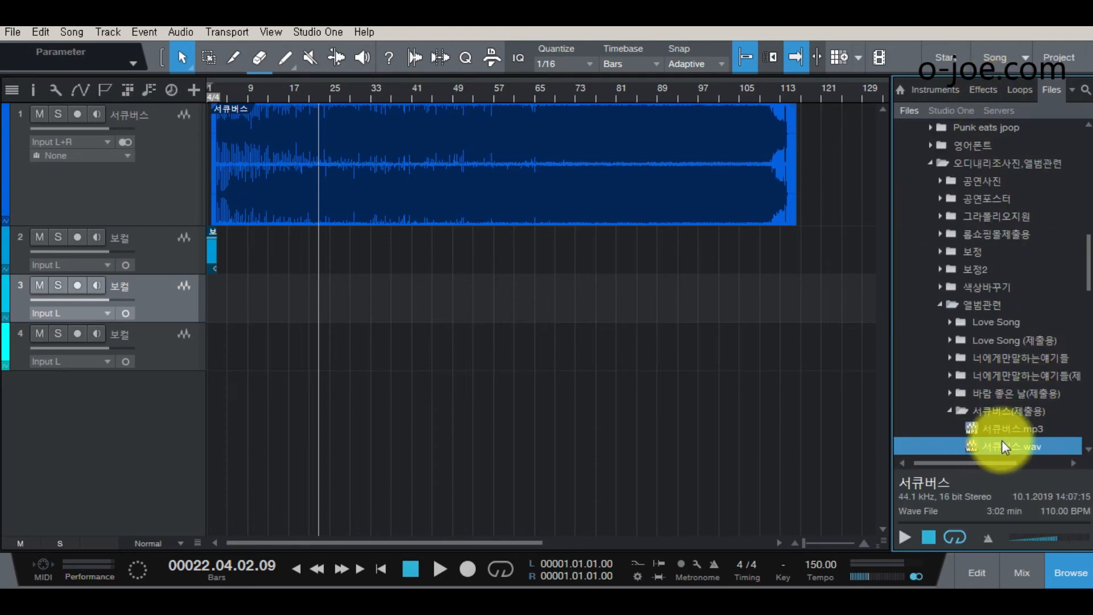
drag(1003, 439, 260, 408)
drag(169, 377, 167, 324)
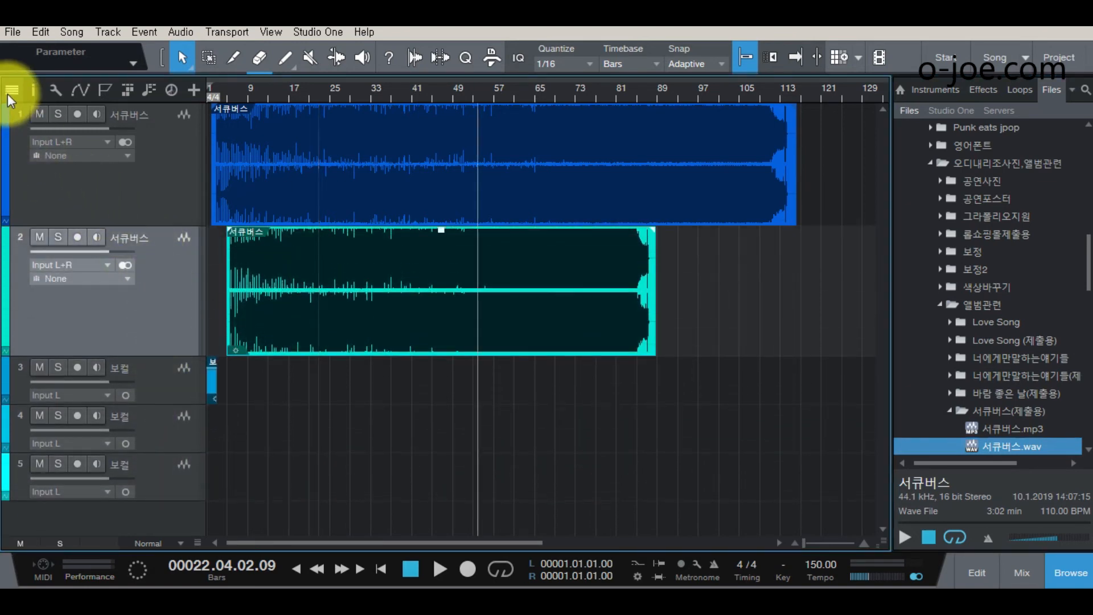
Mute the original 서큐버스 track 1 and hide it from the arrangement through the track list, closing the list when done
click(8, 91)
click(36, 134)
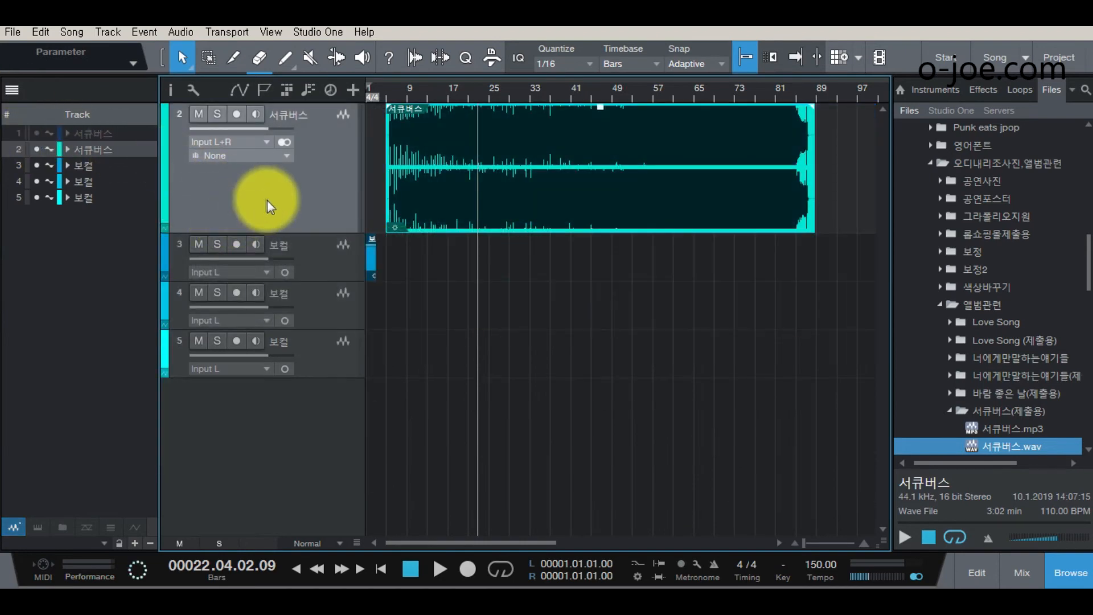
click(12, 91)
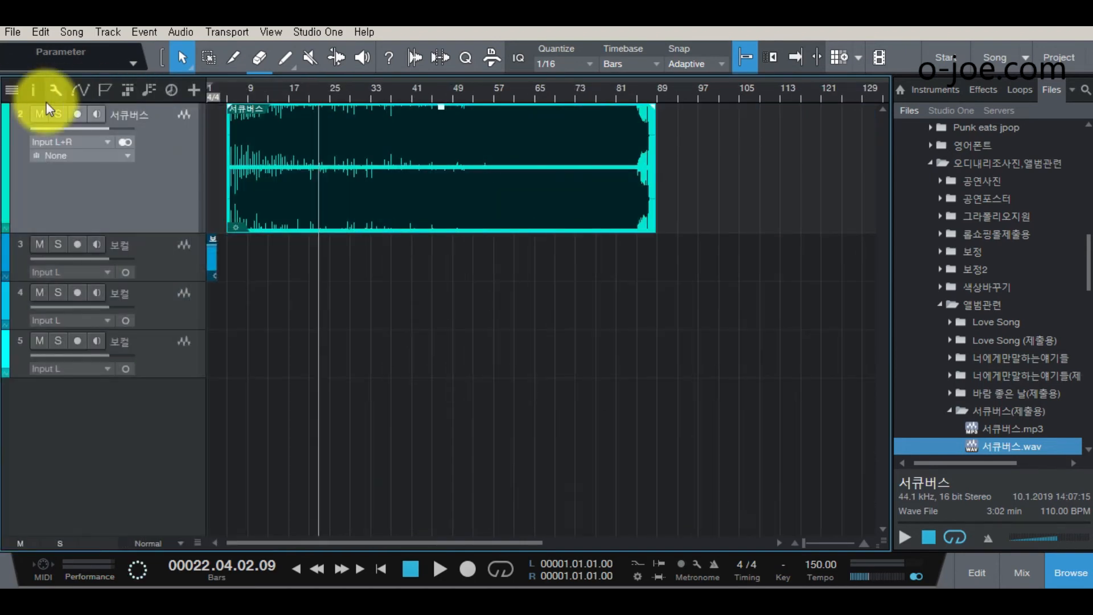
click(13, 94)
click(37, 133)
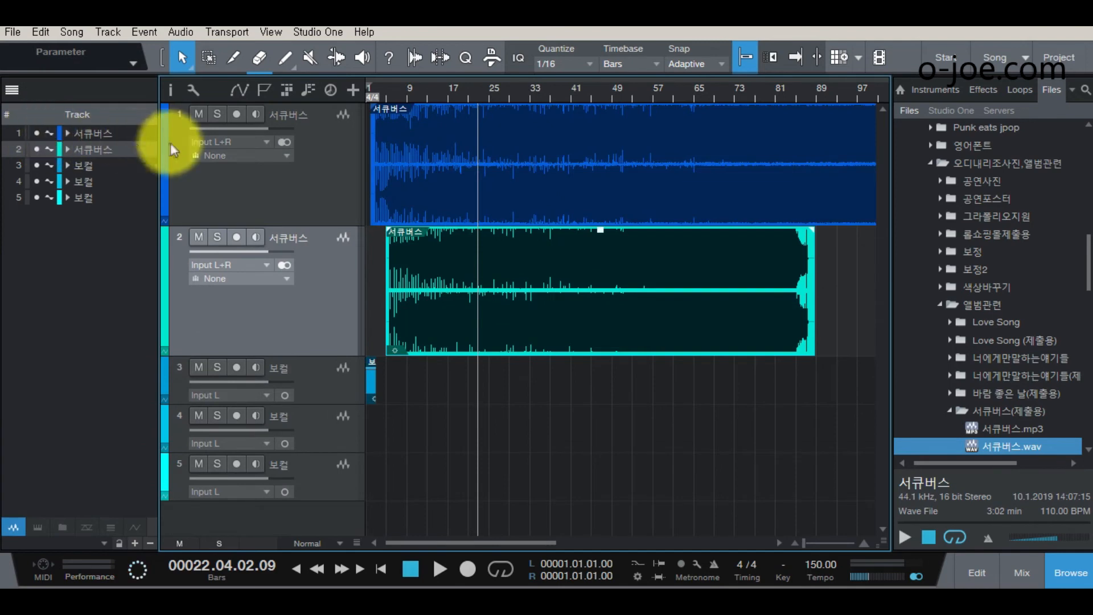
click(199, 113)
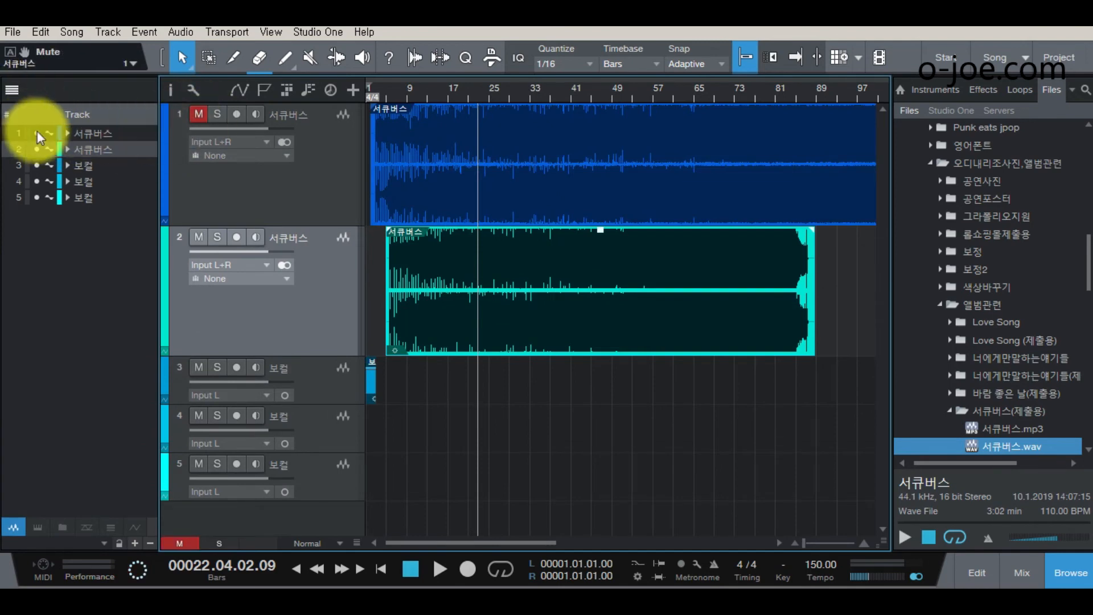
click(37, 133)
click(13, 91)
Shorten the new 서큐버스 event so it ends shortly after bar 10 begins, and briefly play it from bar 6
drag(251, 91, 357, 140)
drag(317, 95, 776, 97)
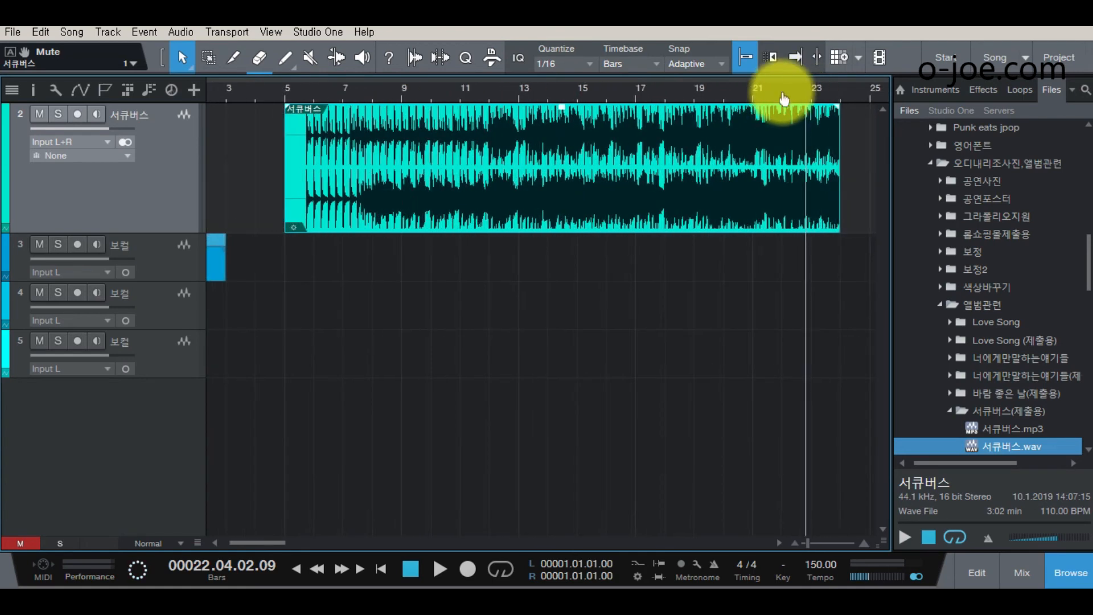
drag(665, 170, 393, 193)
drag(308, 94, 413, 159)
key(space)
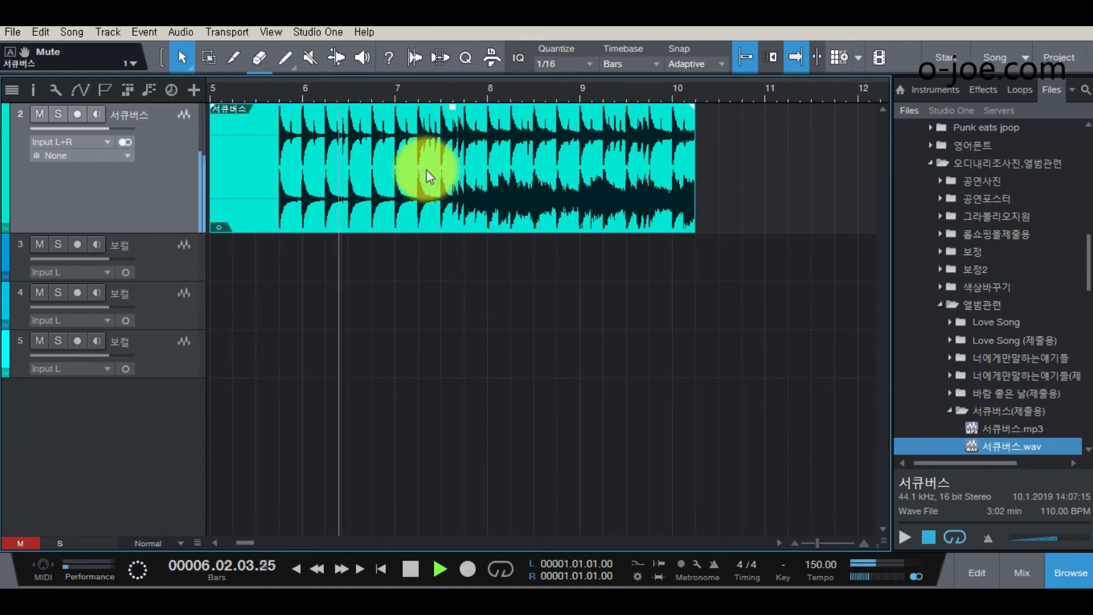
key(space)
Extend the event's end to about the middle of bar 11 and briefly play it from beat 3 of bar 5
drag(701, 167, 824, 169)
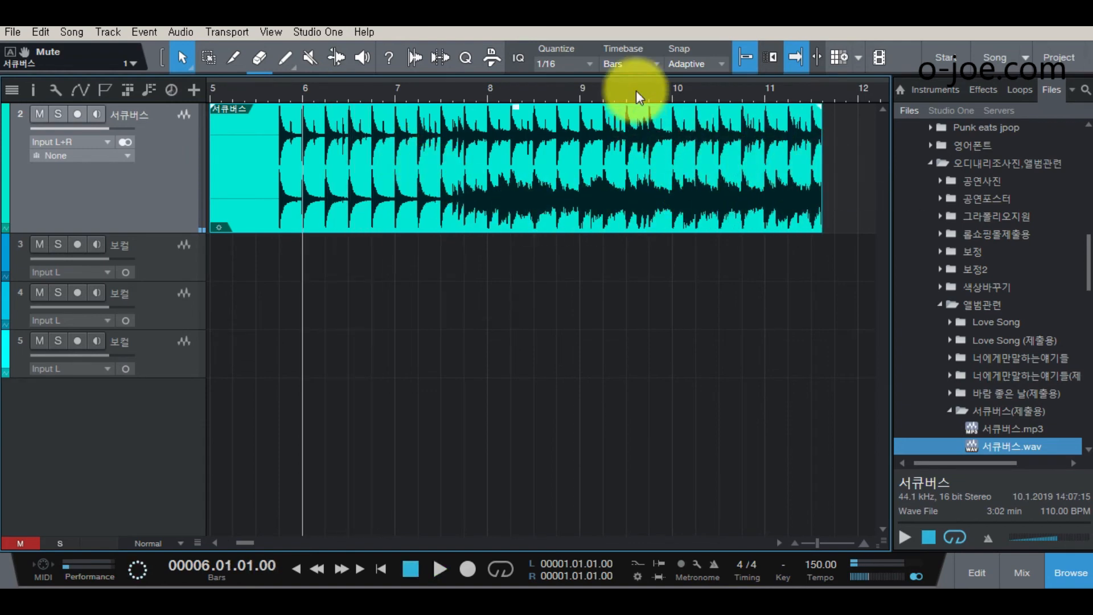
drag(639, 98, 592, 93)
click(396, 95)
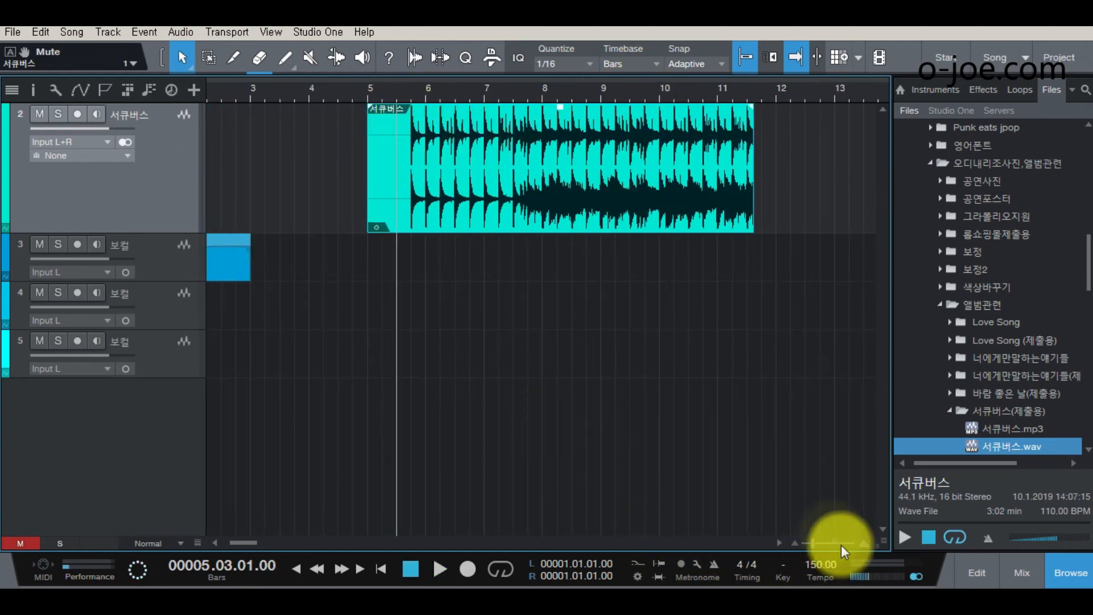
key(space)
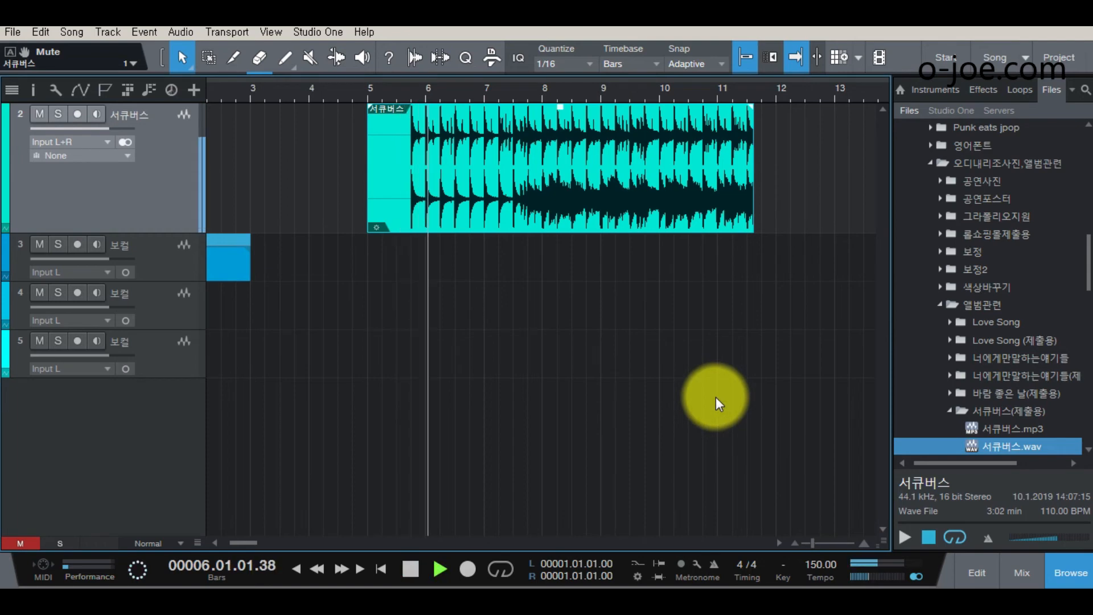
key(space)
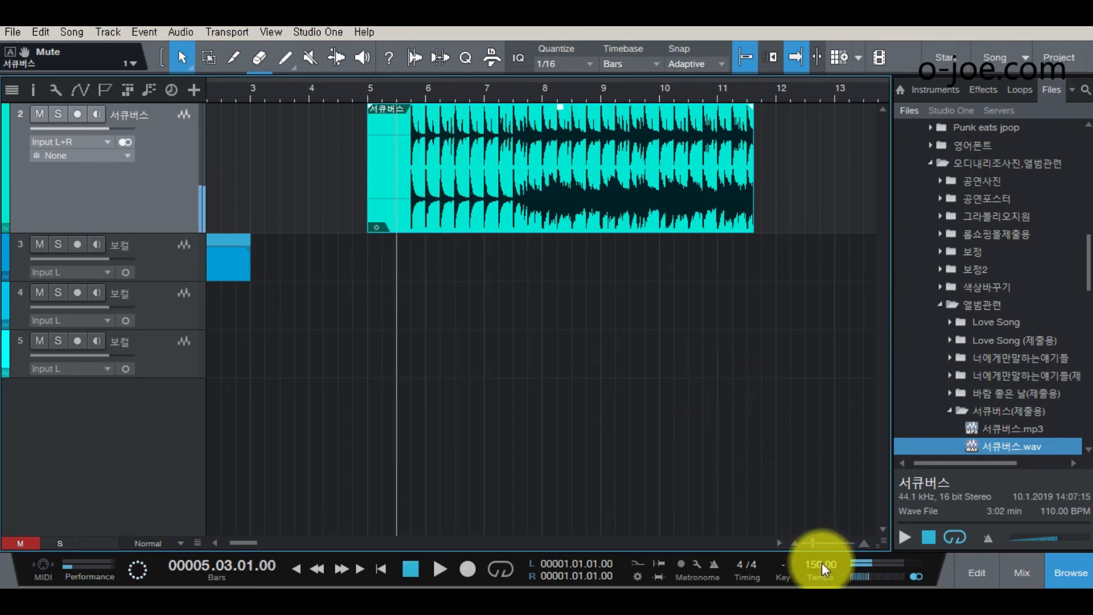
Set the song tempo to 200 and briefly play the imported event to hear it at that tempo
text(200)
key(Return)
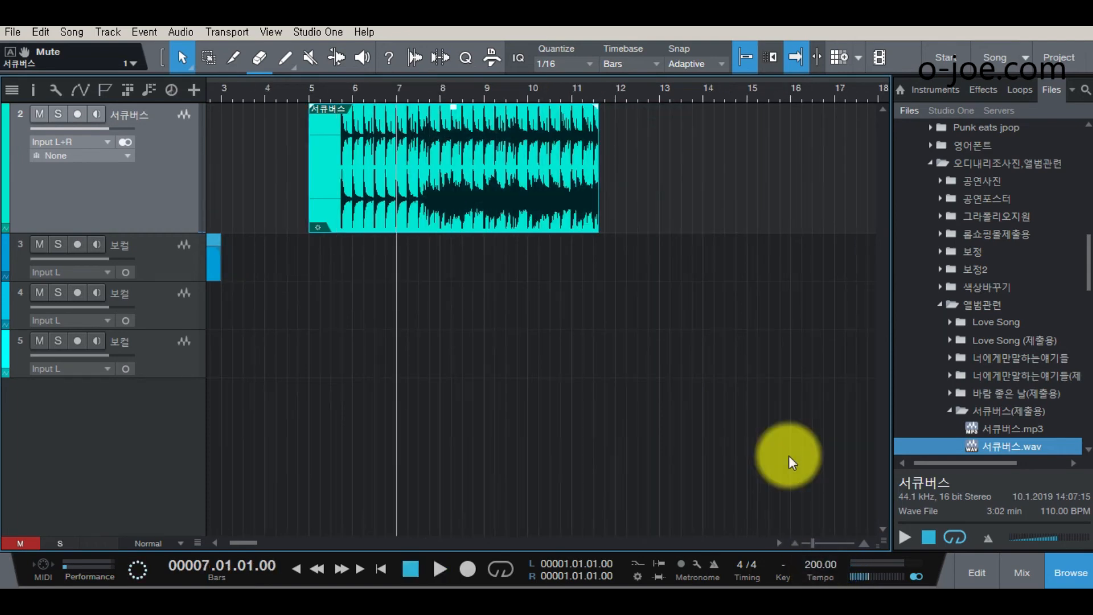
click(342, 91)
key(space)
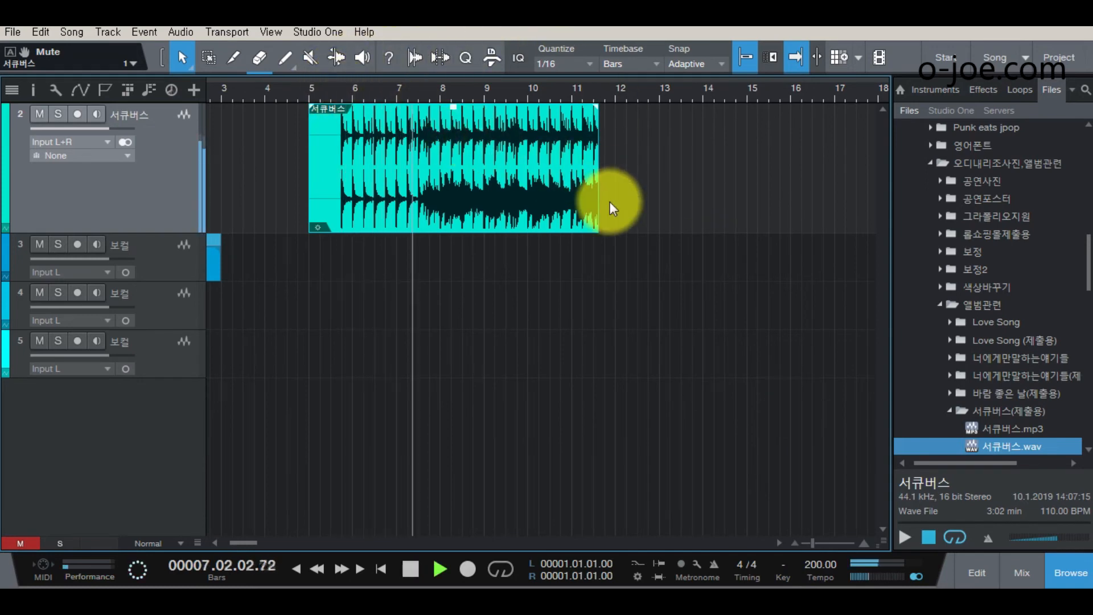
key(space)
Return the playback cursor to the start of bar 5, where the imported event begins
click(312, 94)
scroll(366, 102, up, 3)
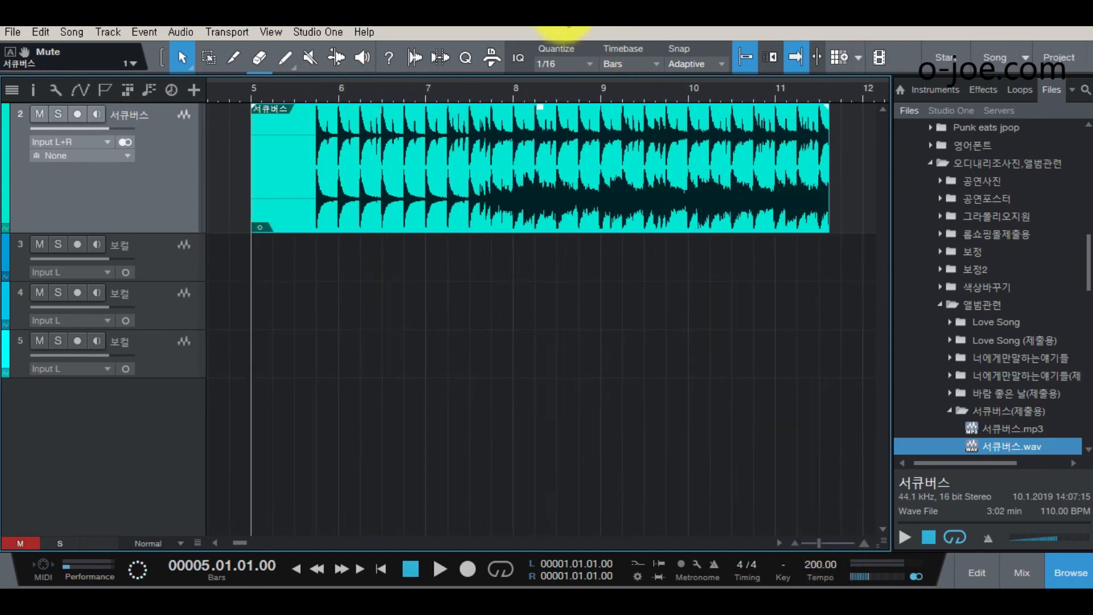
drag(575, 93, 527, 67)
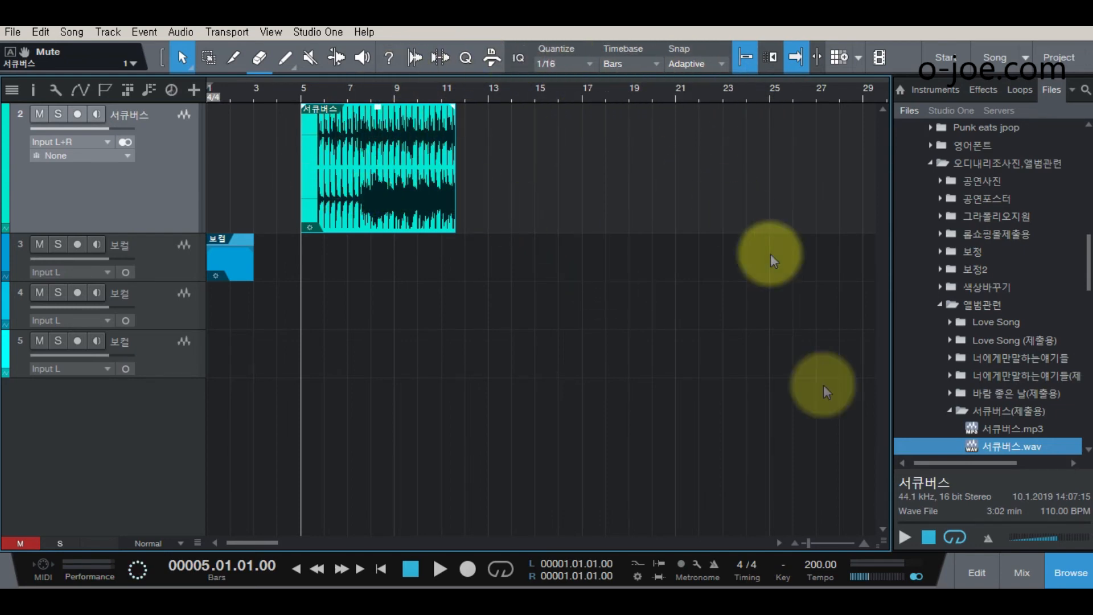
Set the song tempo to 110 and play the 서큐버스 event from the start of bar 5
click(821, 564)
key(BackSpace)
key(BackSpace)
key(BackSpace)
key(BackSpace)
key(BackSpace)
key(BackSpace)
text(110)
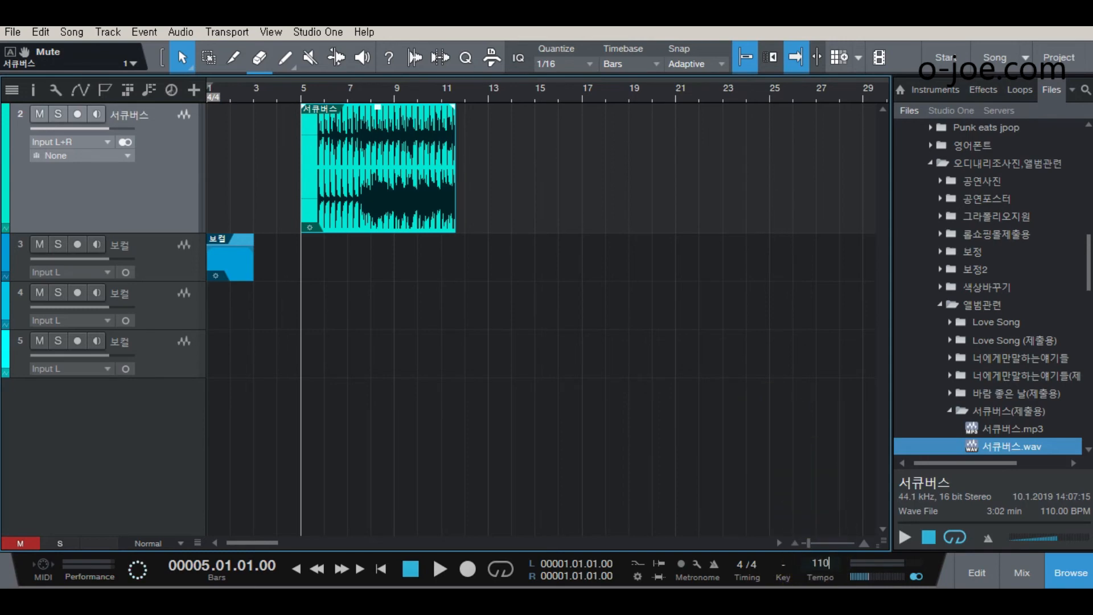
key(Return)
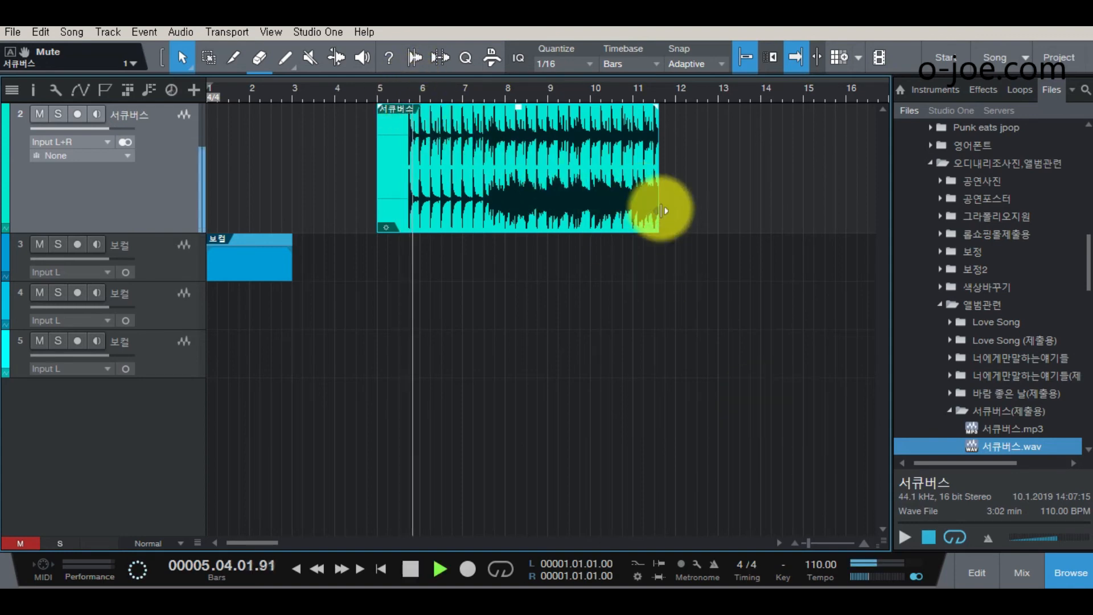
Set the song tempo to 200, stop playback, and briefly play the event from beat 4 of bar 5
click(820, 564)
text(200)
key(Return)
key(space)
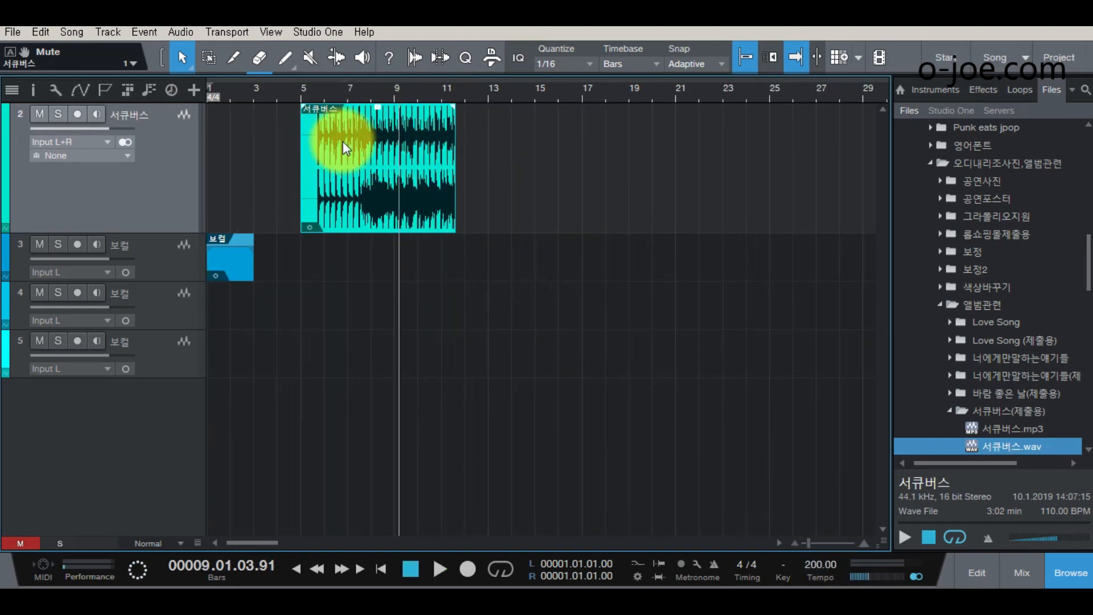
click(319, 91)
key(space)
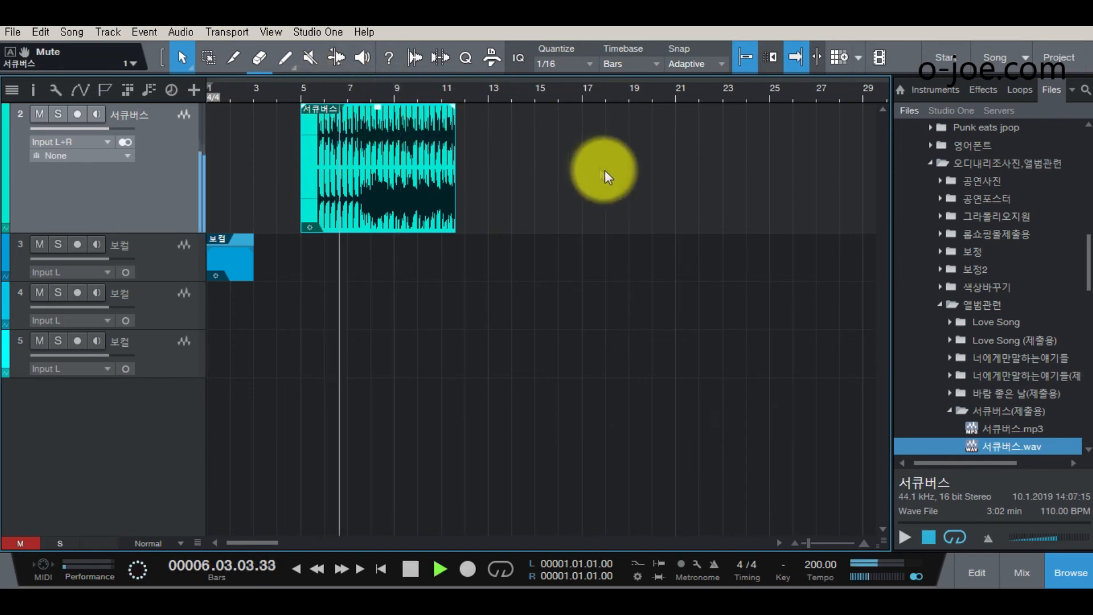
key(space)
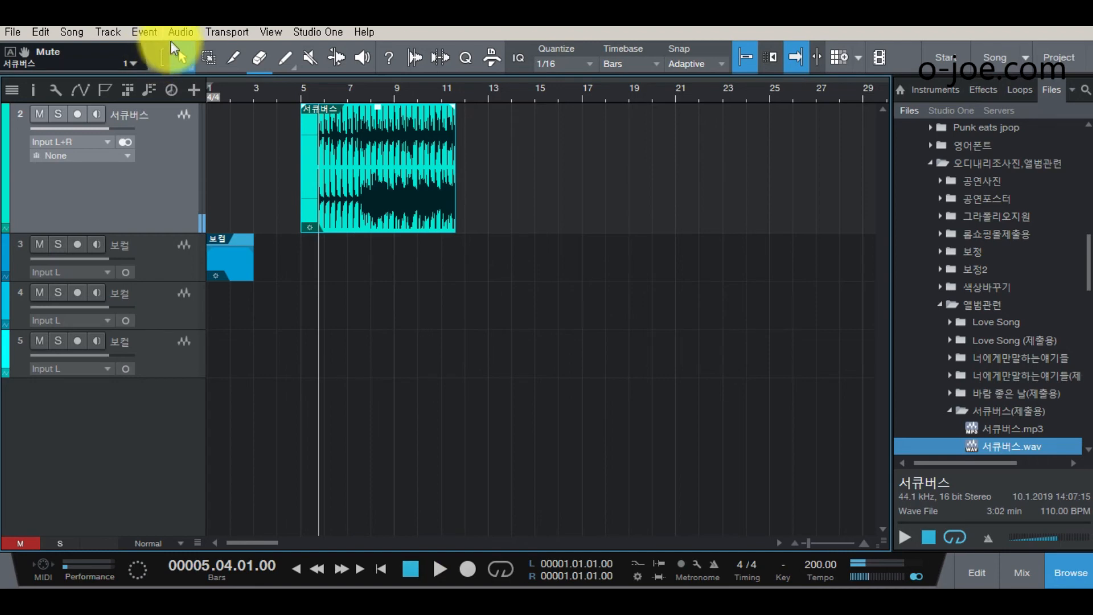
Set the song's Display Mode to Beat-Linear in Song Setup
click(73, 32)
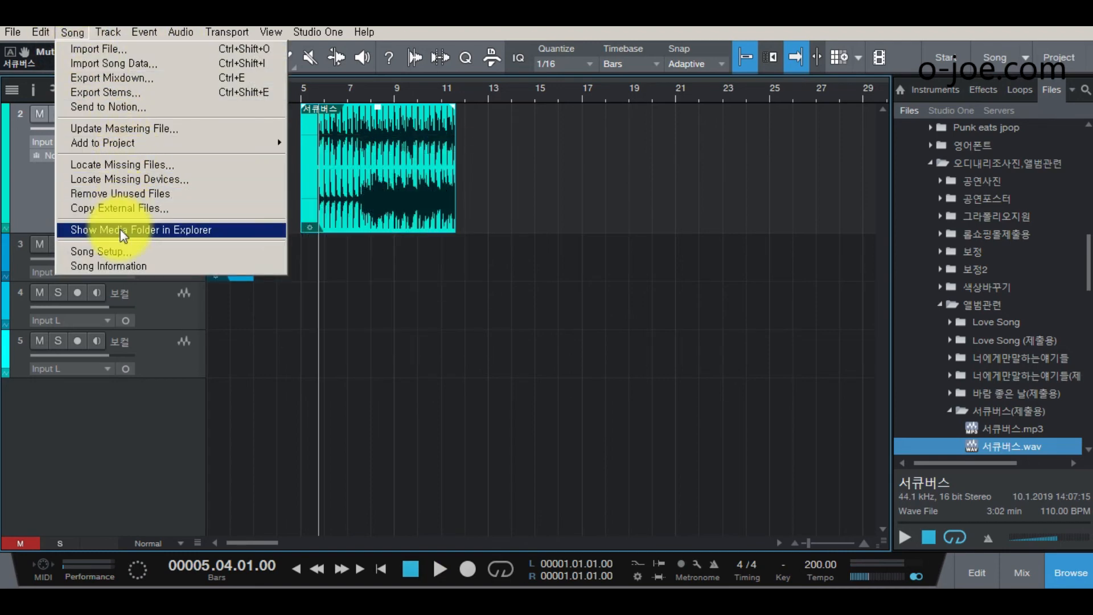
click(115, 252)
click(470, 319)
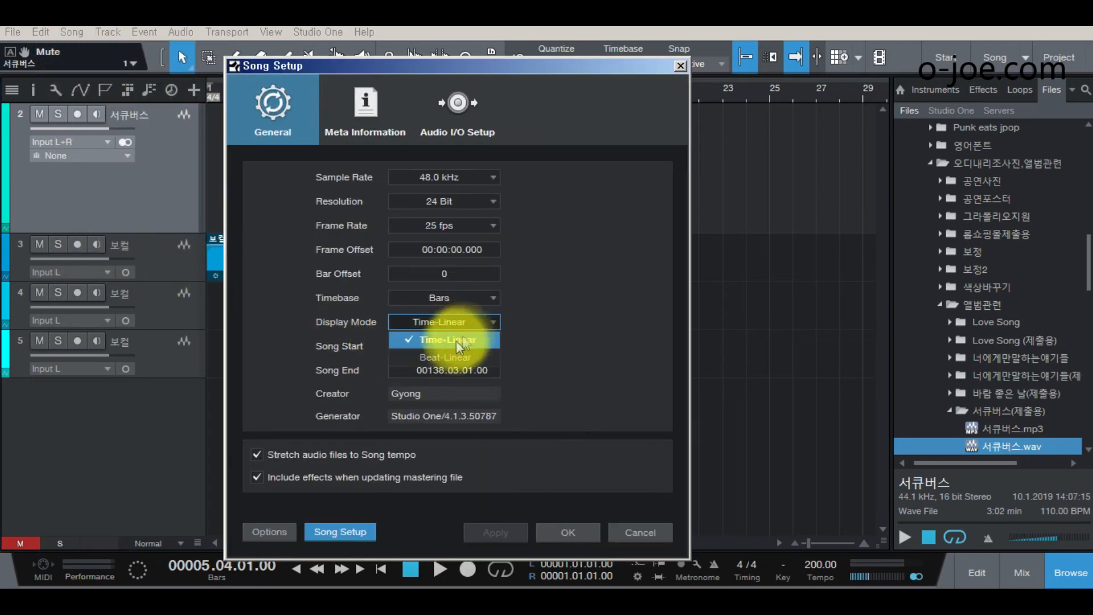
click(445, 358)
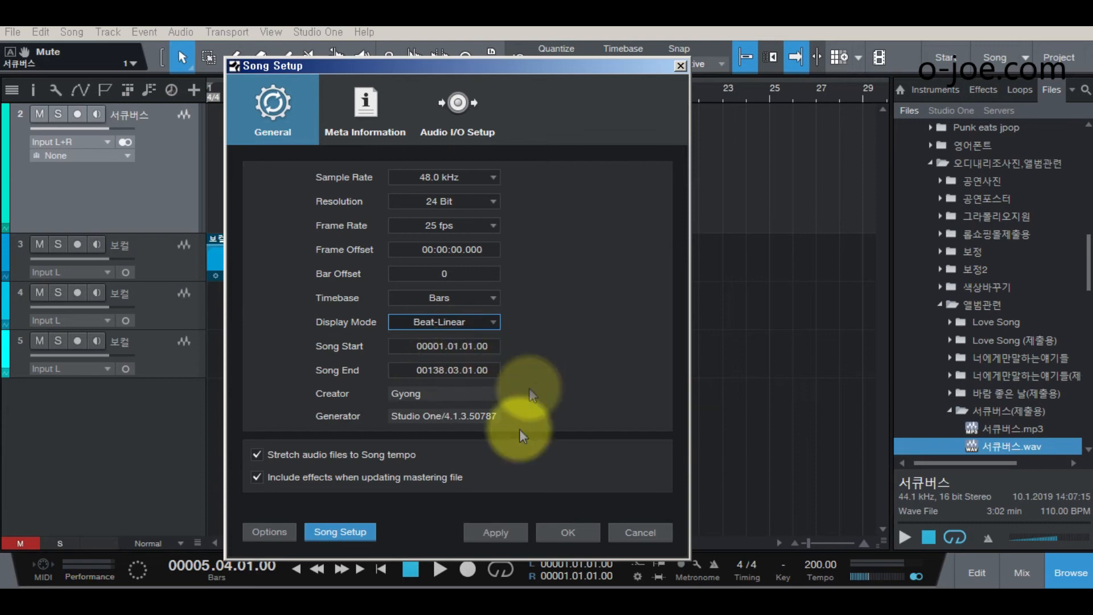
click(573, 532)
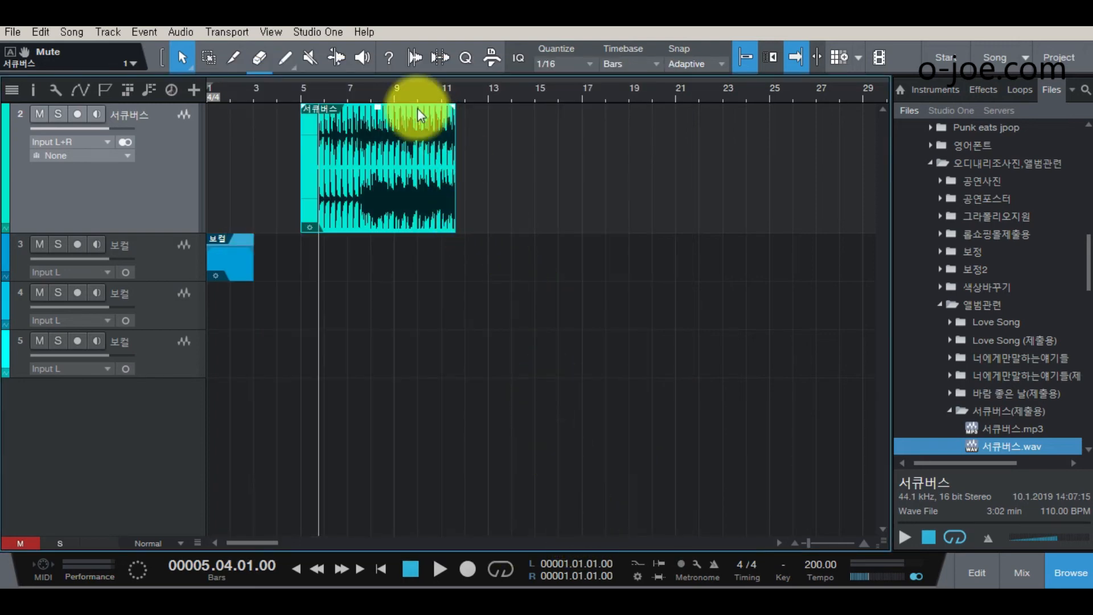
Enlarge the timeline around bars 5 to 12 and briefly play the event from beat 4 of bar 5
drag(353, 97, 424, 128)
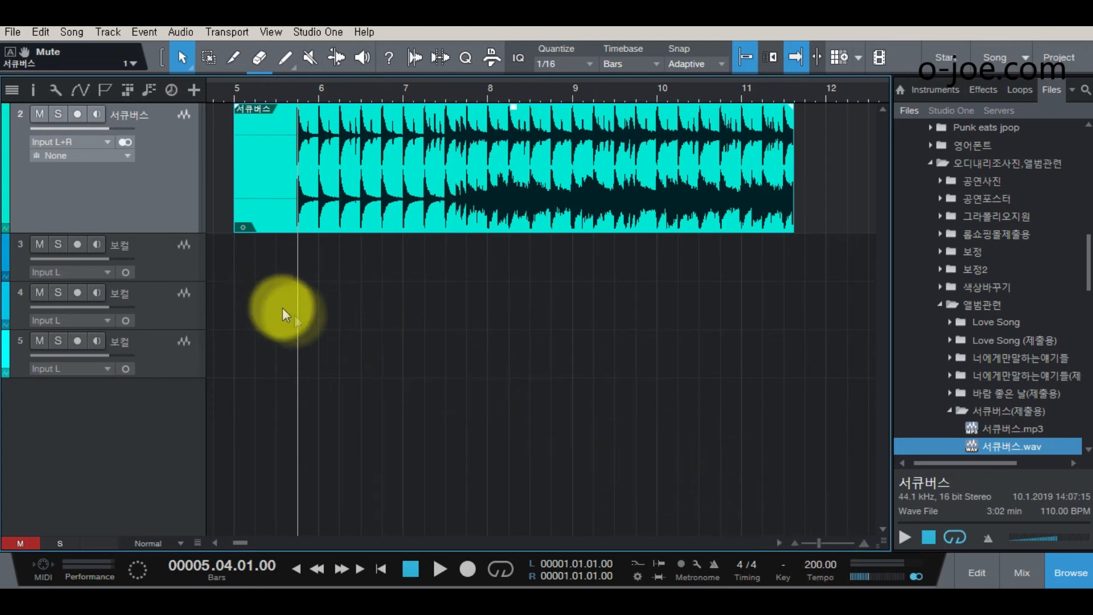
key(space)
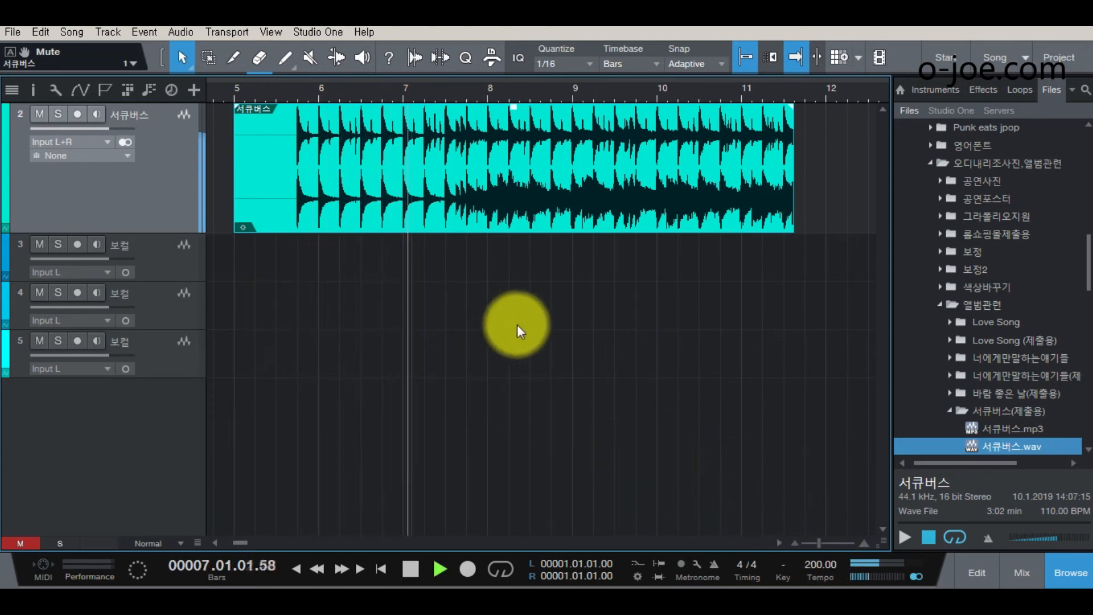
key(space)
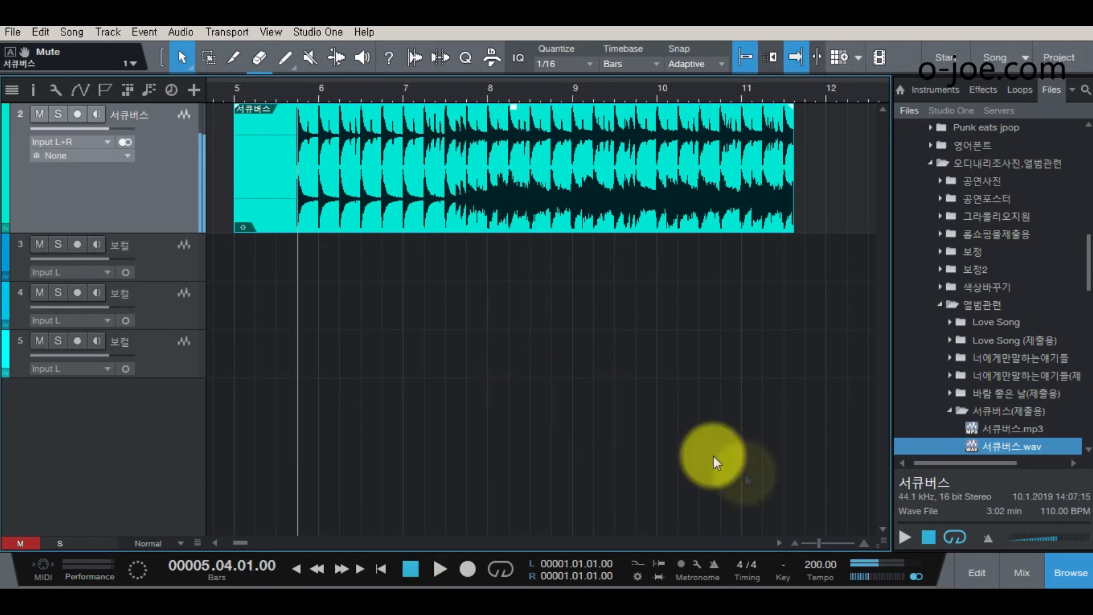
Change the song tempo to 110 and play the event from beat 3 of bar 5 for a few bars
click(822, 563)
text(110)
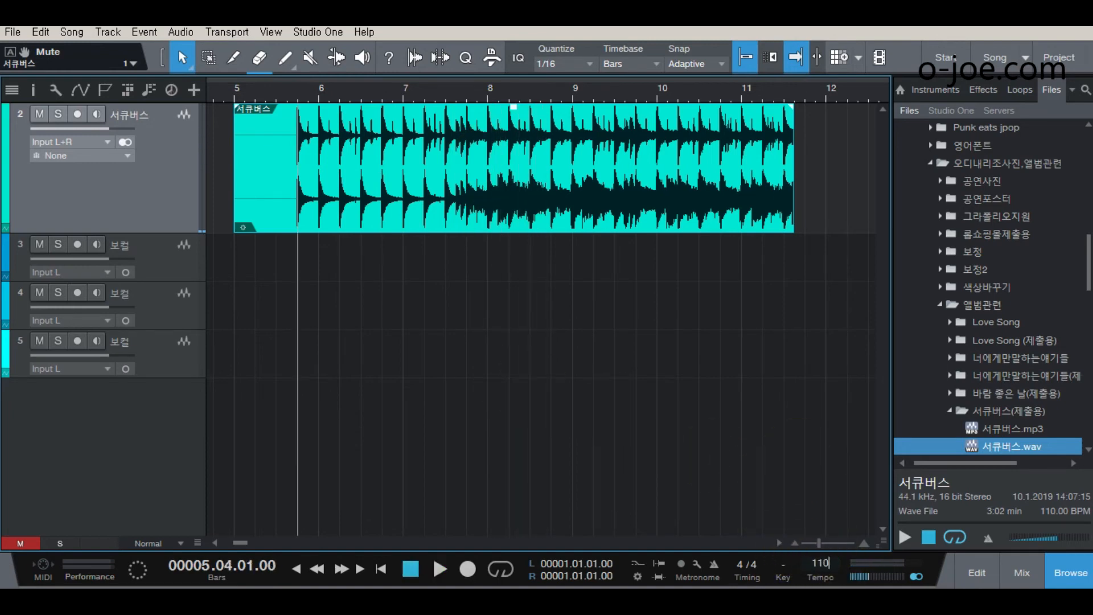
key(Return)
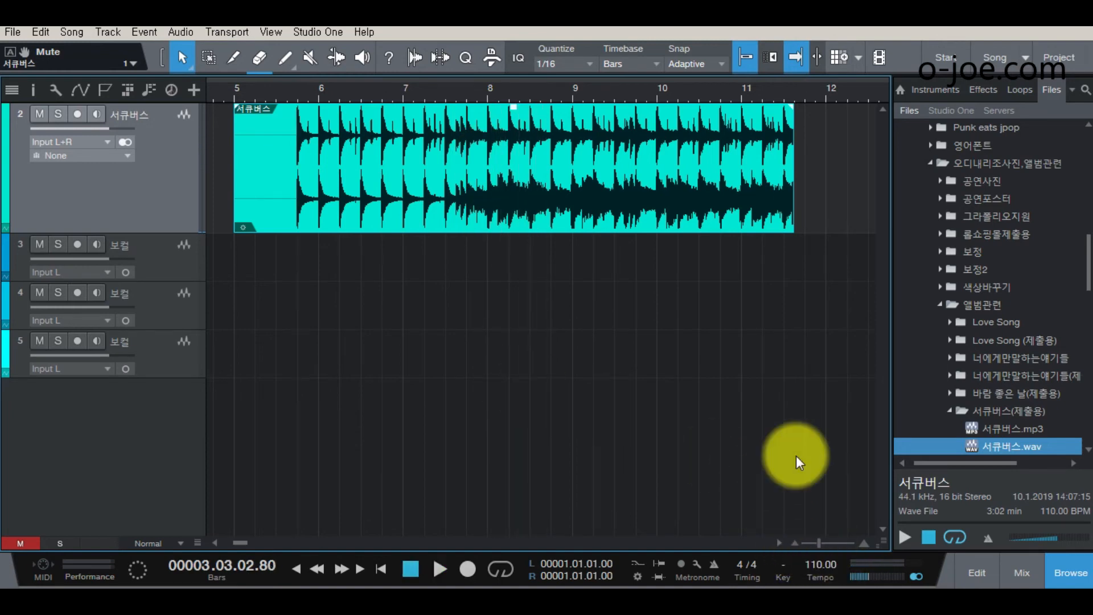
click(288, 94)
key(space)
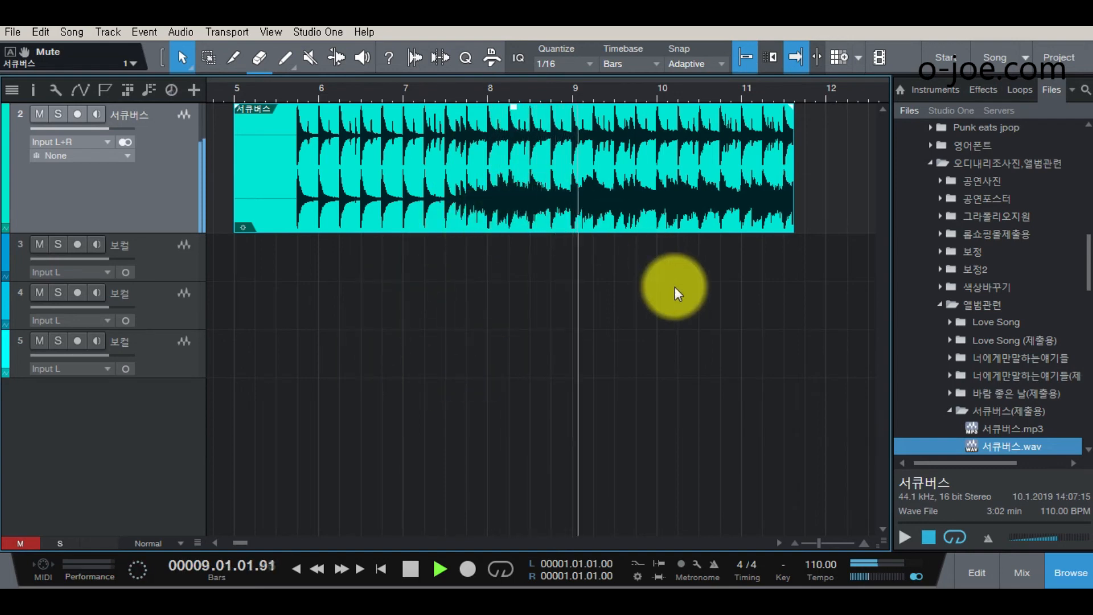
key(space)
Set the tempo back to 200 and briefly play the event from beat 3 of bar 5
click(825, 564)
text(200)
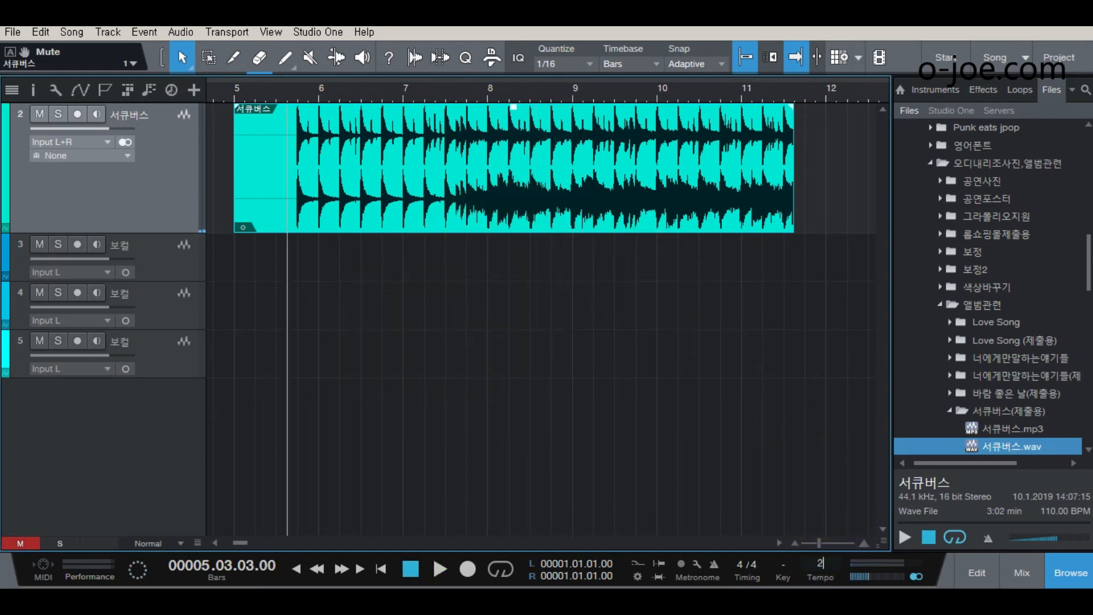
key(Return)
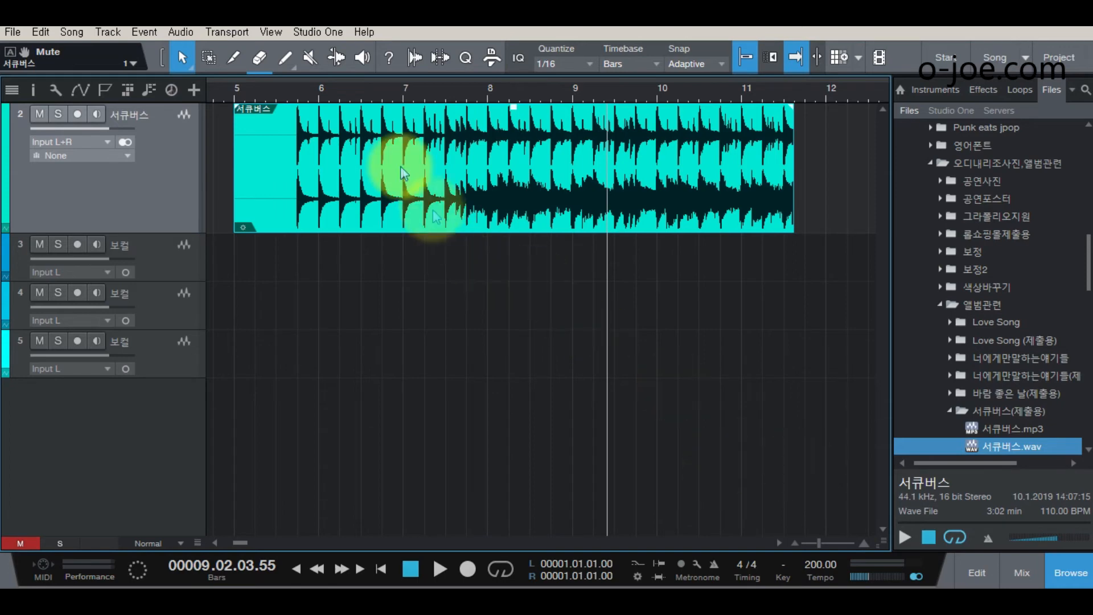
click(289, 94)
key(space)
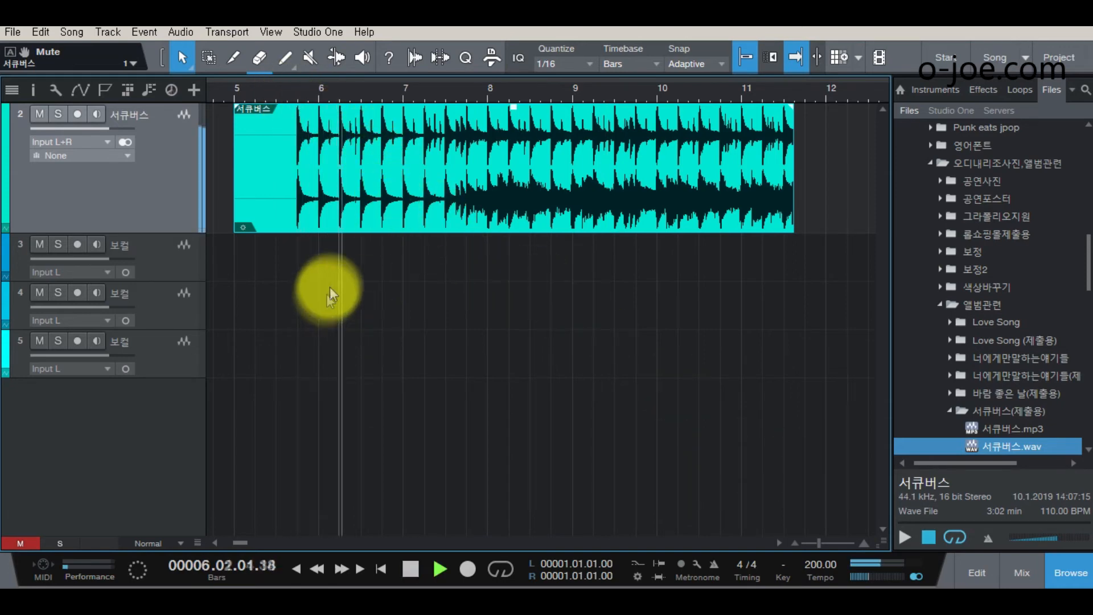
key(space)
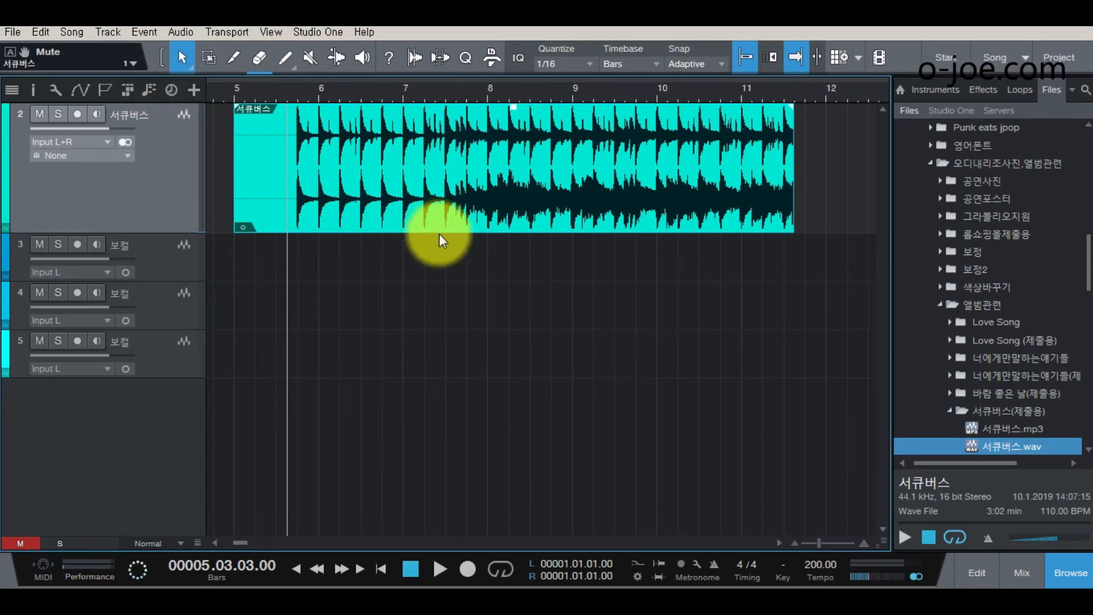
Apply Time-Linear as the Display Mode in Song Setup, moving the dialog aside to view the arrangement and back
click(65, 35)
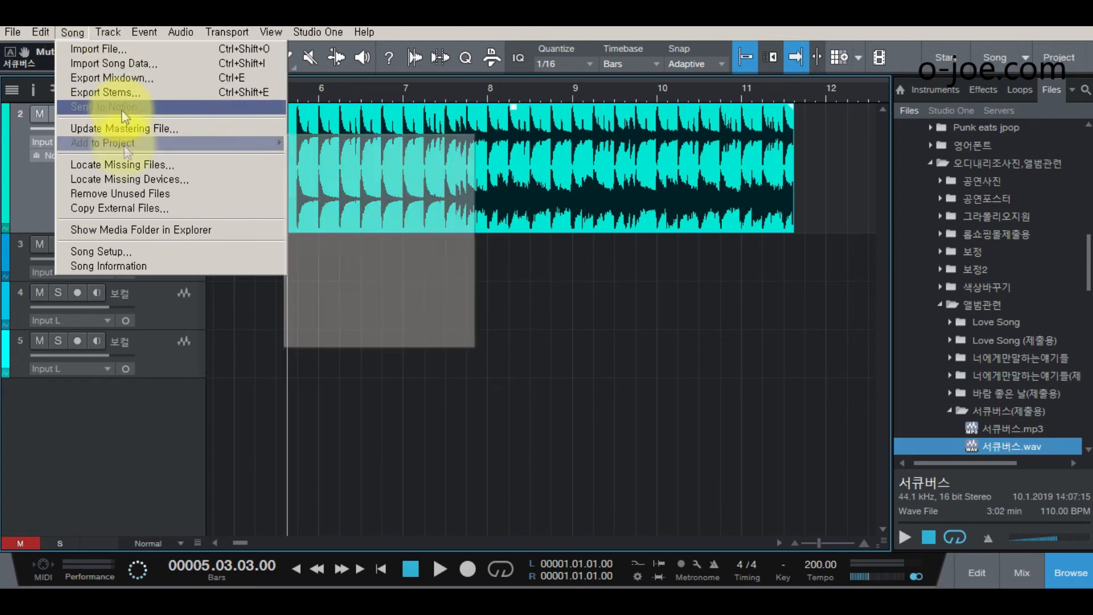
click(122, 252)
click(452, 320)
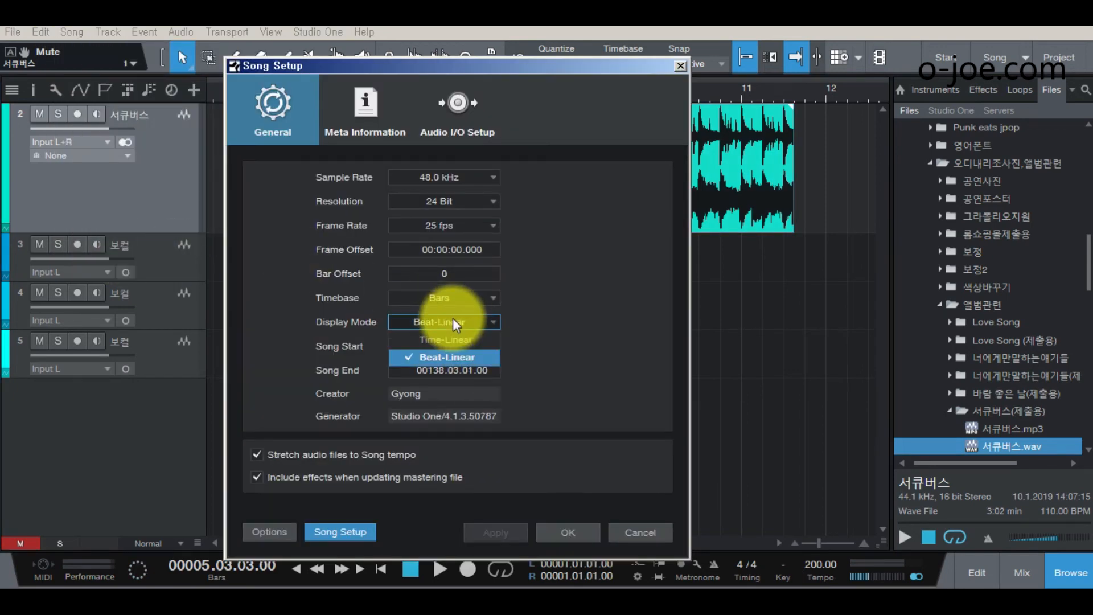
click(445, 340)
click(506, 535)
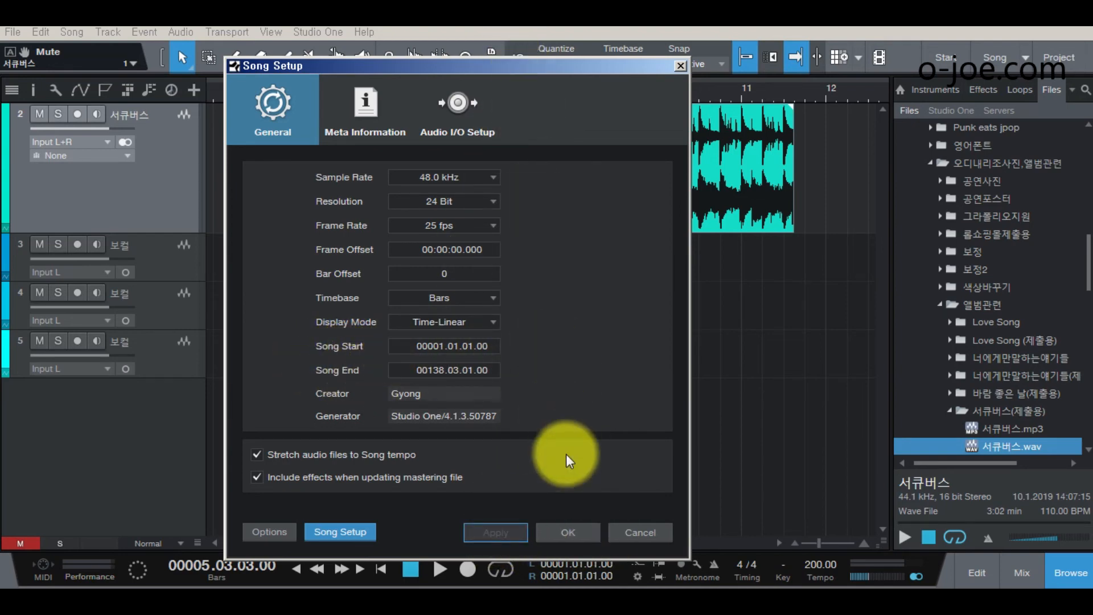
drag(496, 70, 511, 264)
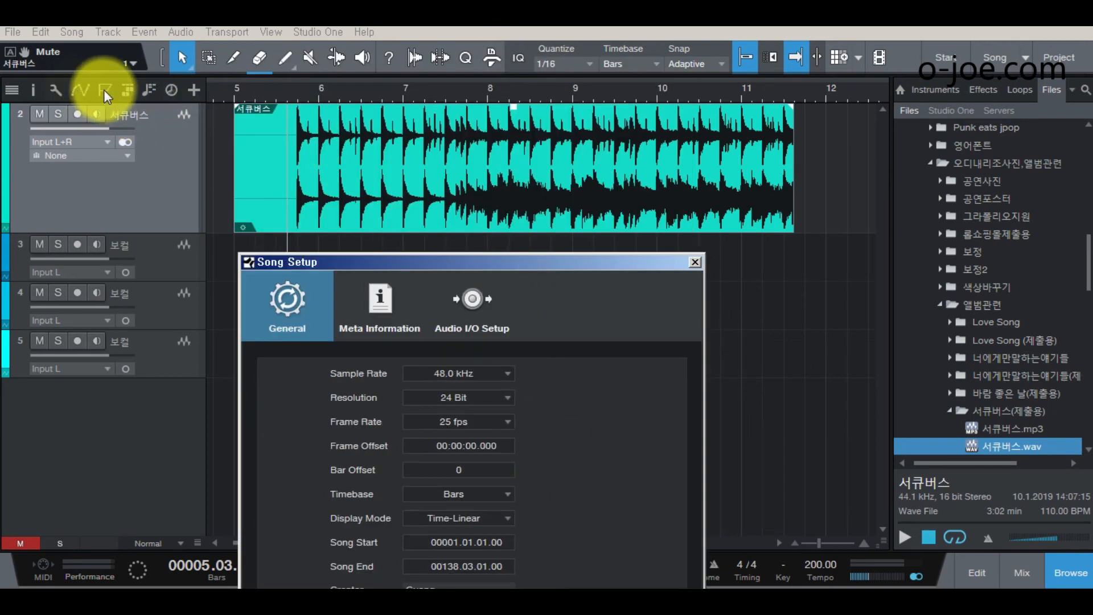
drag(550, 261, 560, 34)
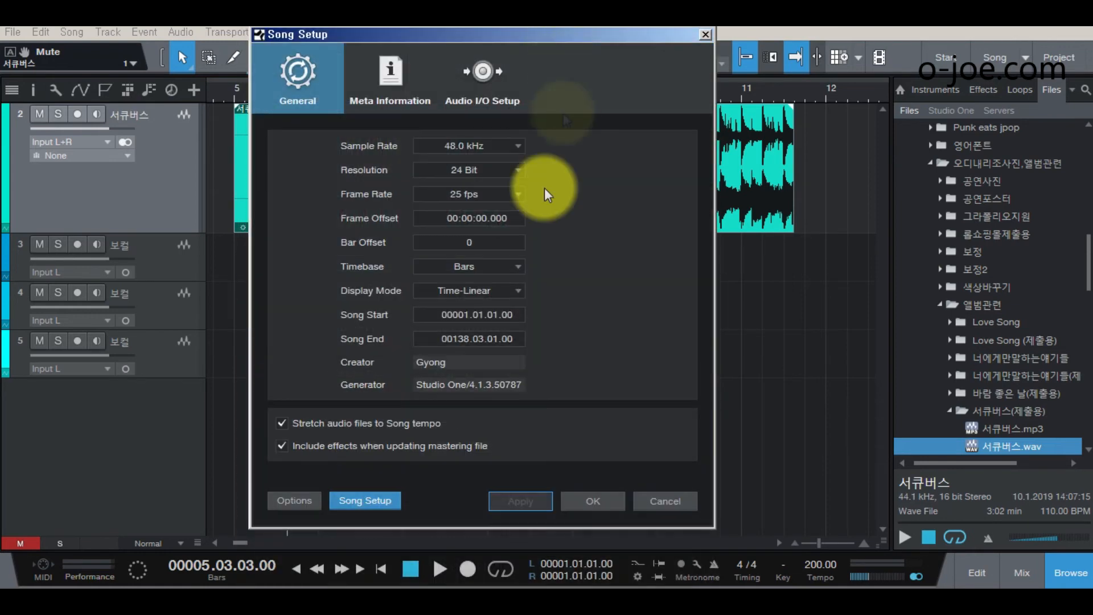
Set Song Start to 00006.01.01.00 and Song End to 00011.01.01.00, and apply both in Song Setup
click(468, 314)
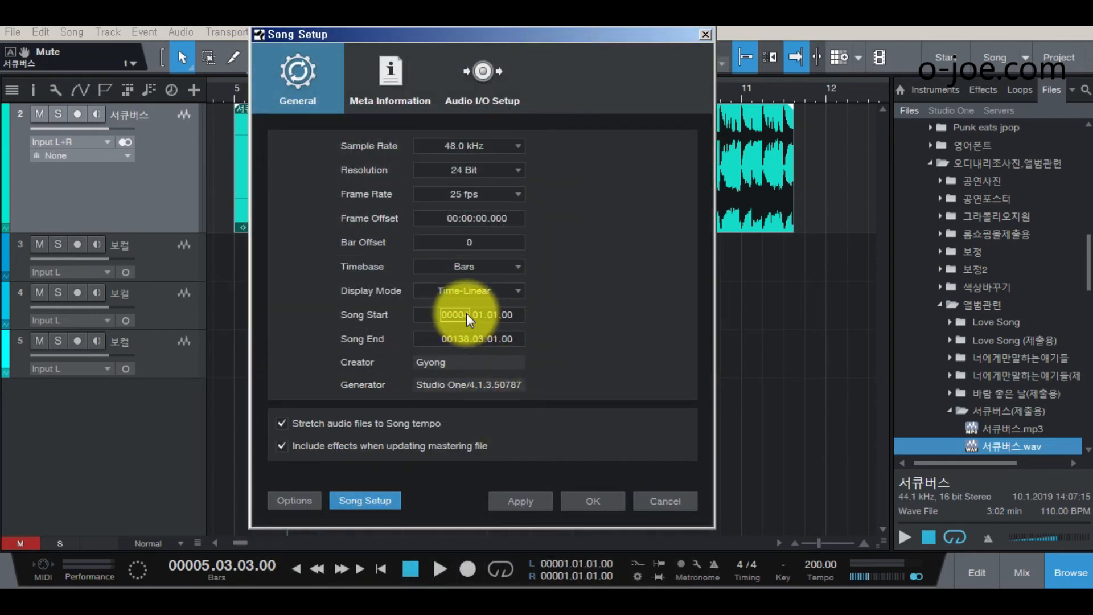
scroll(468, 340, down, 1)
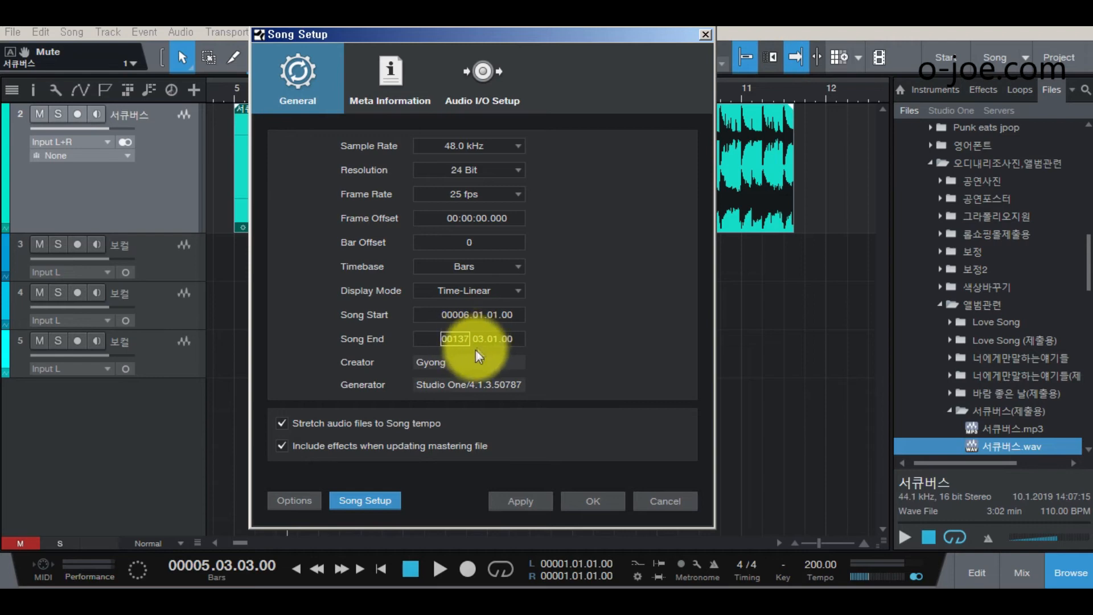
text(1)
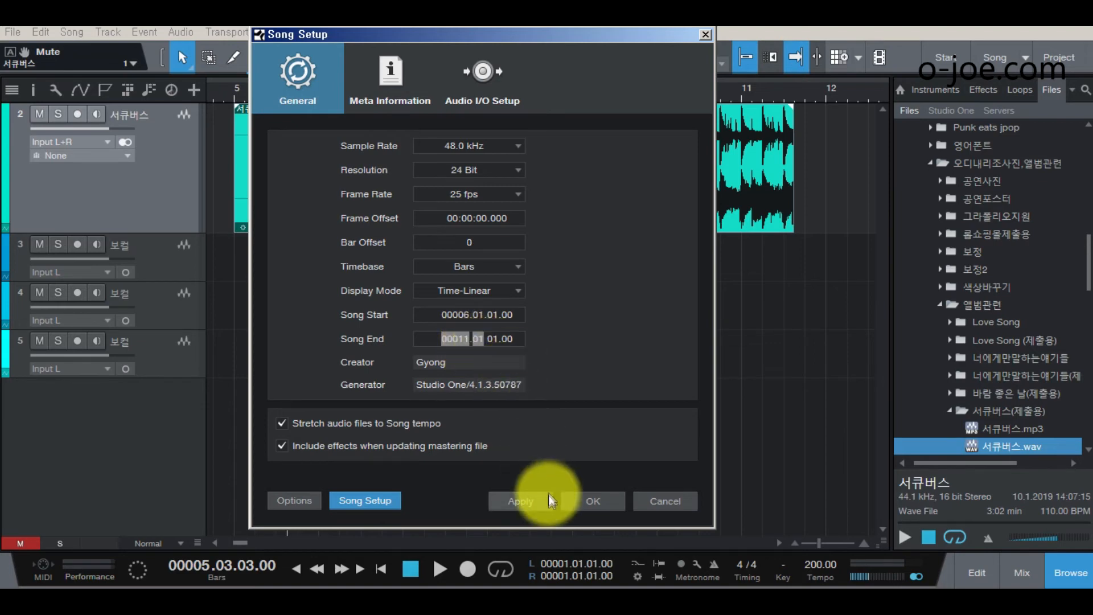
click(525, 501)
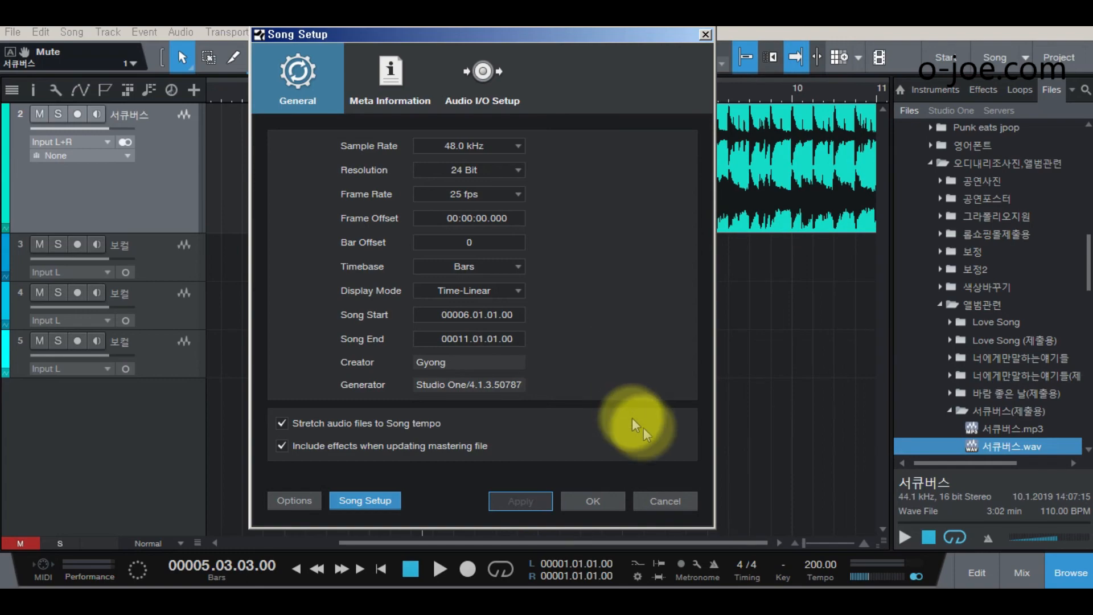
click(592, 502)
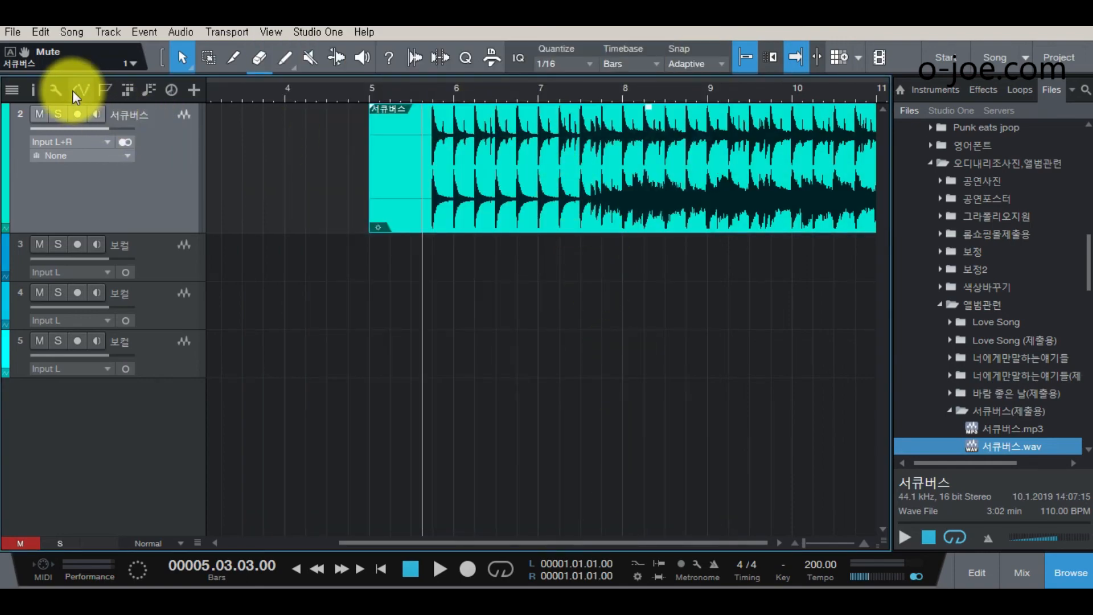
Show the marker track, examine the positions of the Start and End markers, and hide the track again
click(103, 91)
mouse_move(521, 90)
mouse_down()
mouse_move(390, 106)
mouse_move(354, 96)
mouse_up()
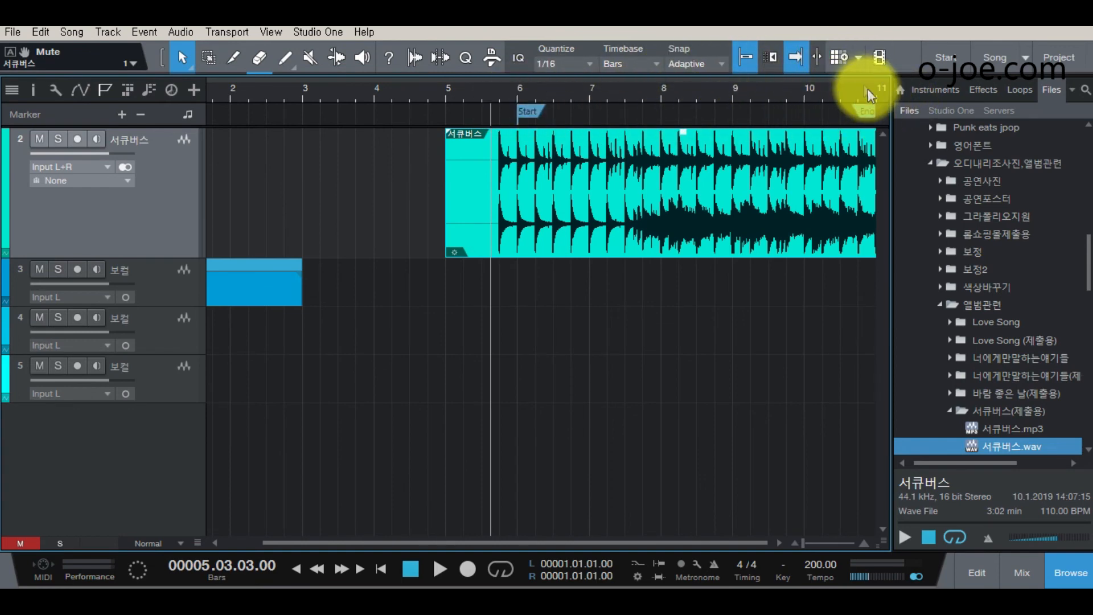
click(103, 89)
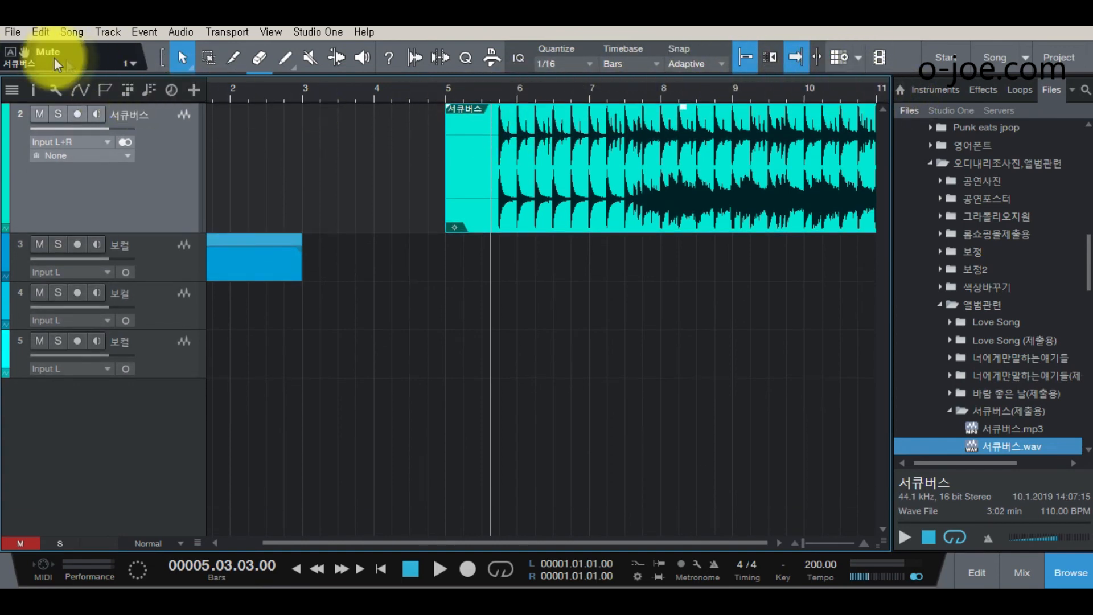
Open Song Setup and switch "Stretch audio files to Song tempo" off and back on
click(62, 38)
click(99, 247)
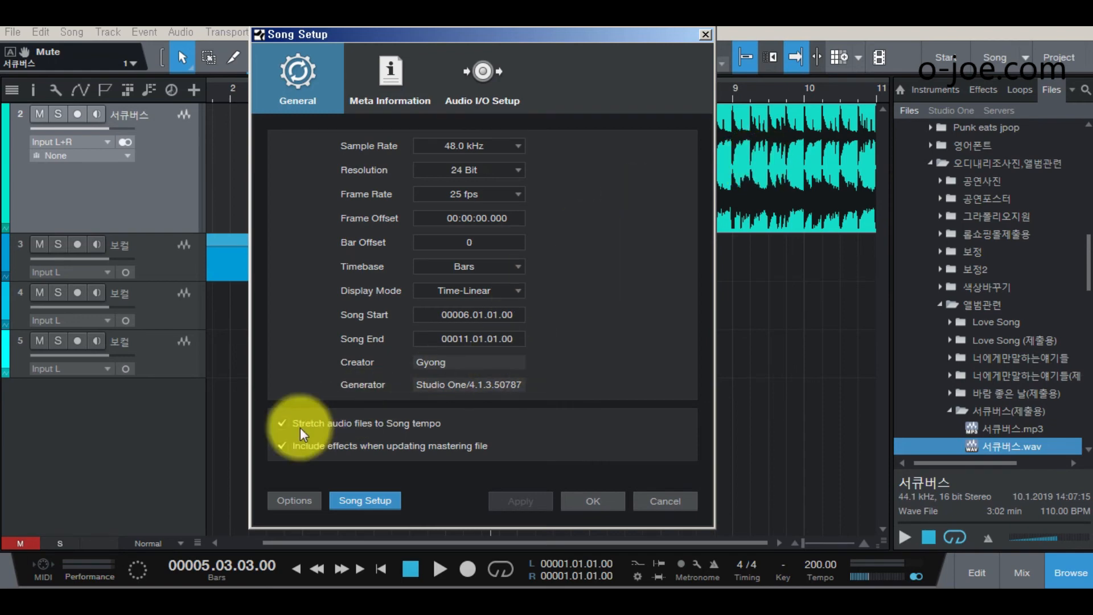
click(282, 424)
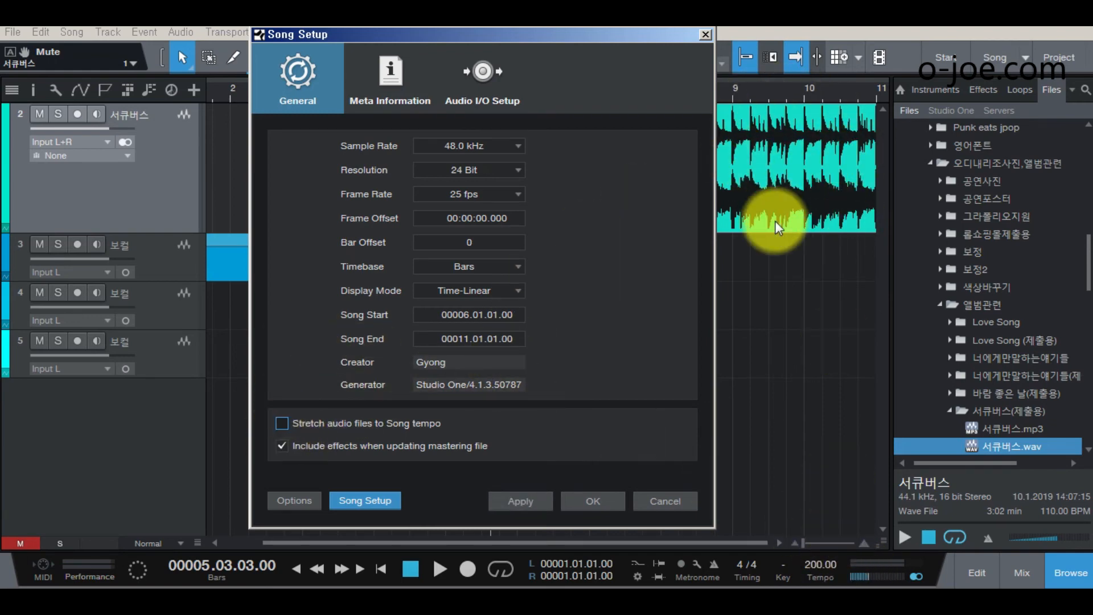
click(282, 424)
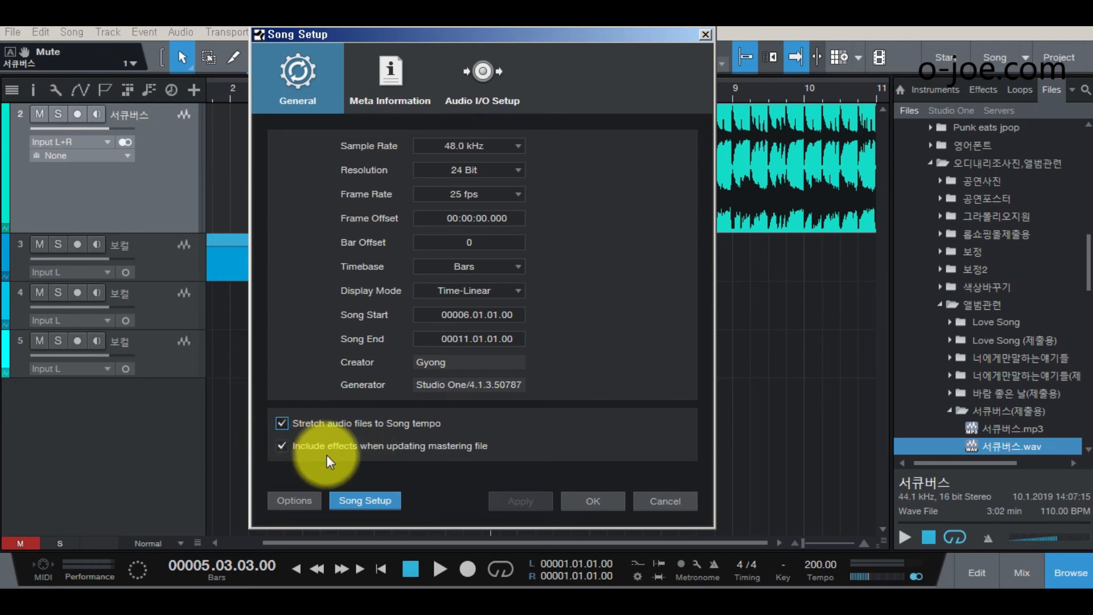
Toggle "Include effects when updating mastering file" off and on repeatedly, leaving it enabled
click(282, 450)
click(282, 450)
click(281, 445)
click(281, 445)
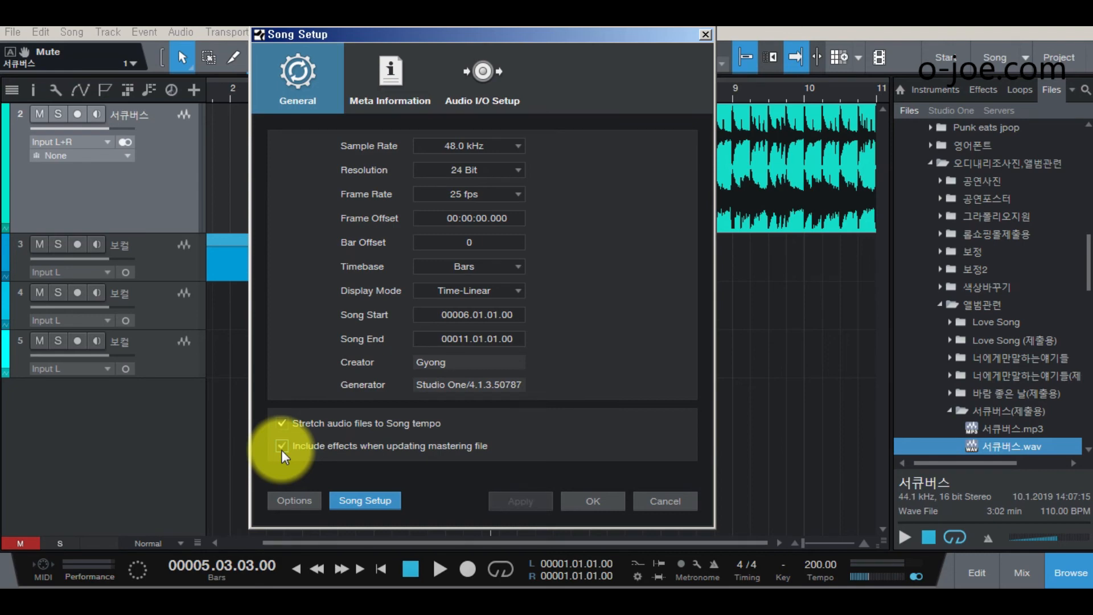
Switch "Include effects when updating mastering file" off and back on once more
click(282, 450)
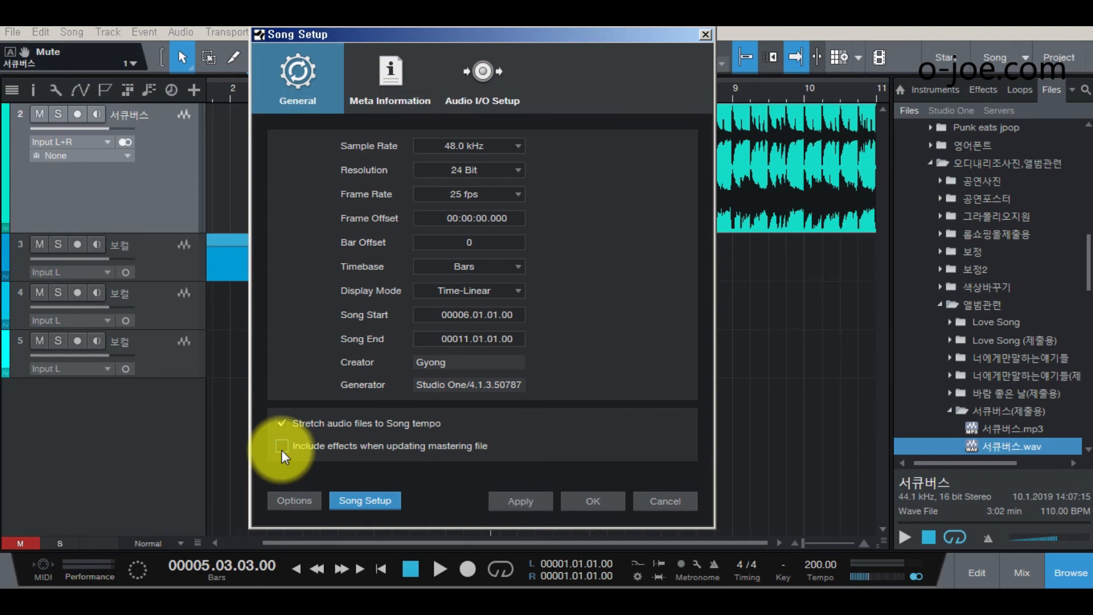
click(281, 450)
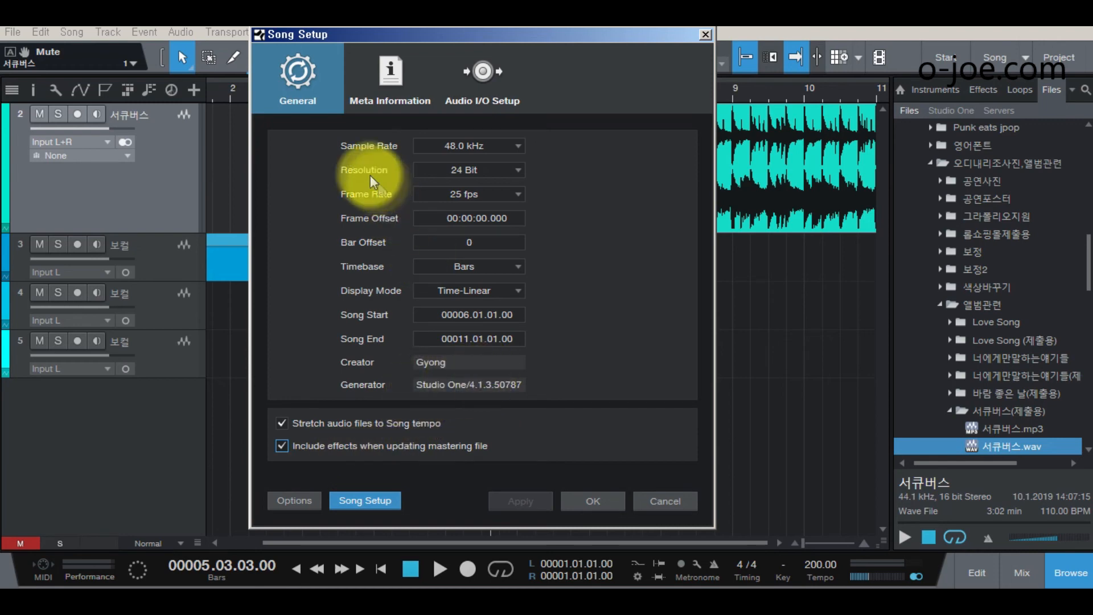
Enable "Pop-up when Song opens" and "Show Copyright Notice" in the song's meta information, and confirm Song Setup
click(394, 83)
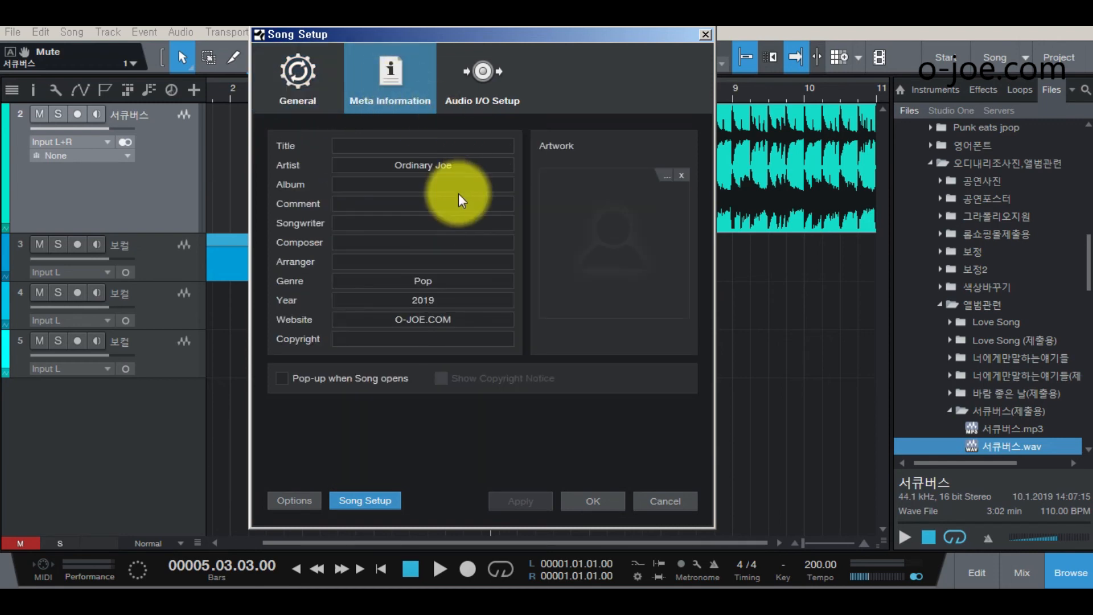
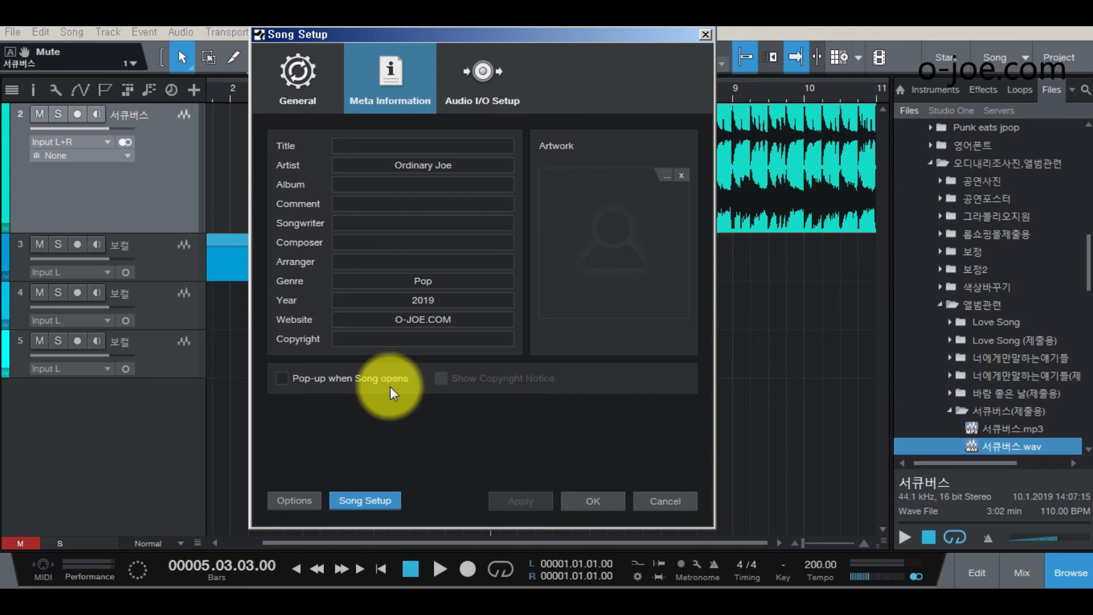
click(281, 379)
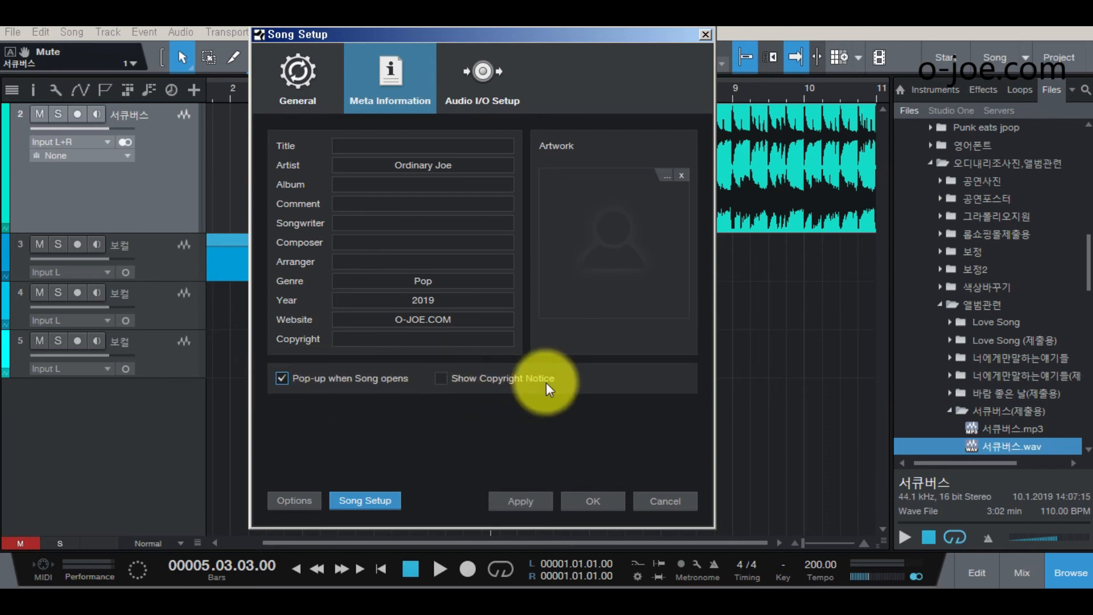
click(441, 380)
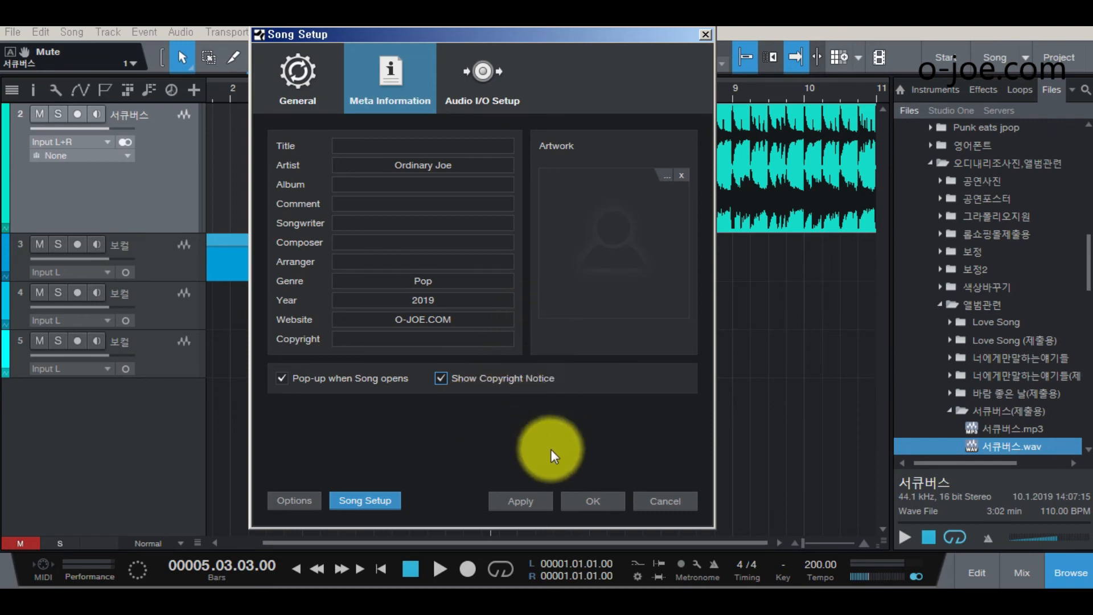
click(532, 499)
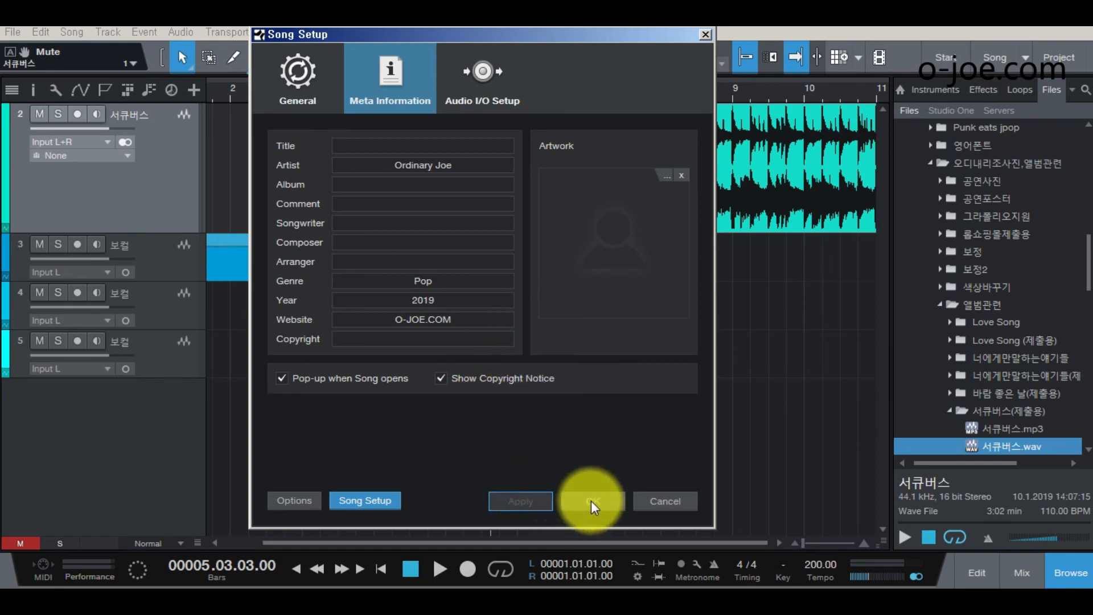
click(591, 501)
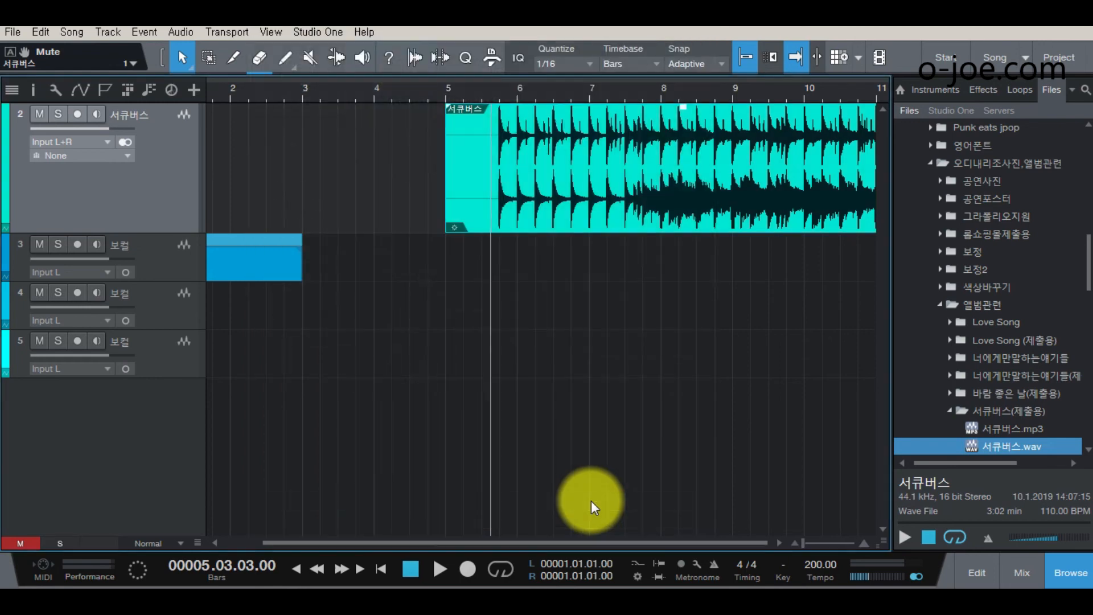
Close the song 스튜디오원 9-2 and save its changes
click(12, 33)
click(33, 90)
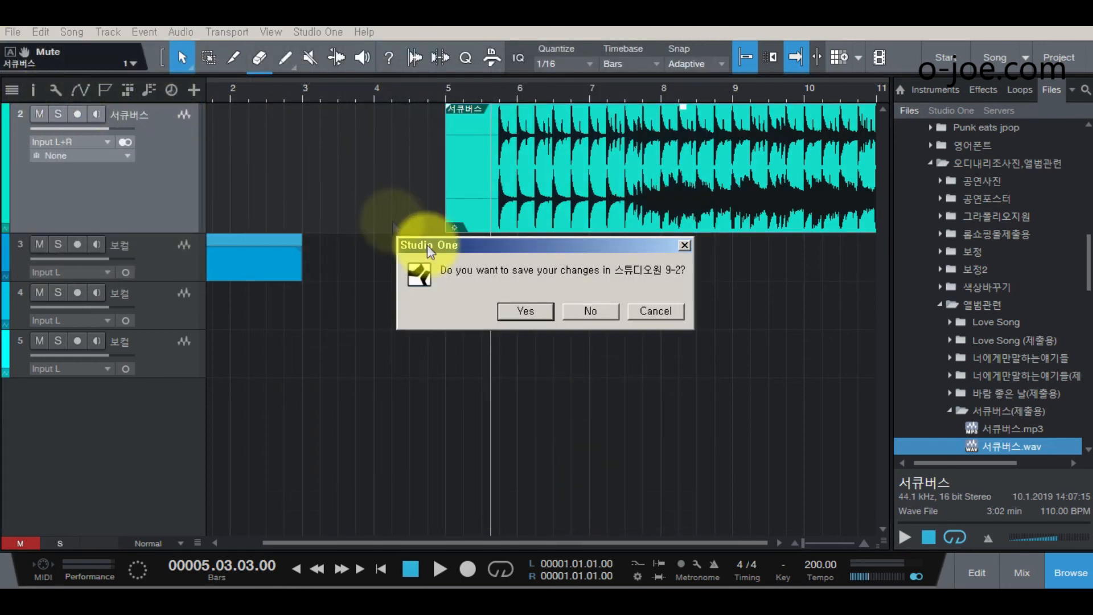
click(525, 311)
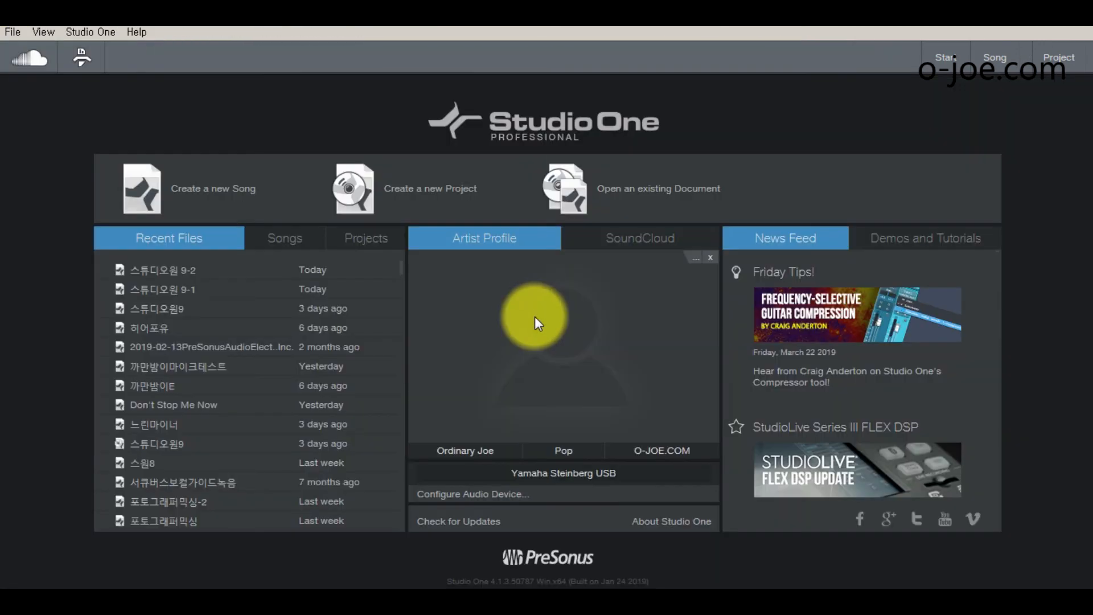
Reopen the song 스튜디오원 9-2 from the recent files and dismiss the missing-files dialog and copyright notice
click(159, 269)
drag(549, 152, 446, 183)
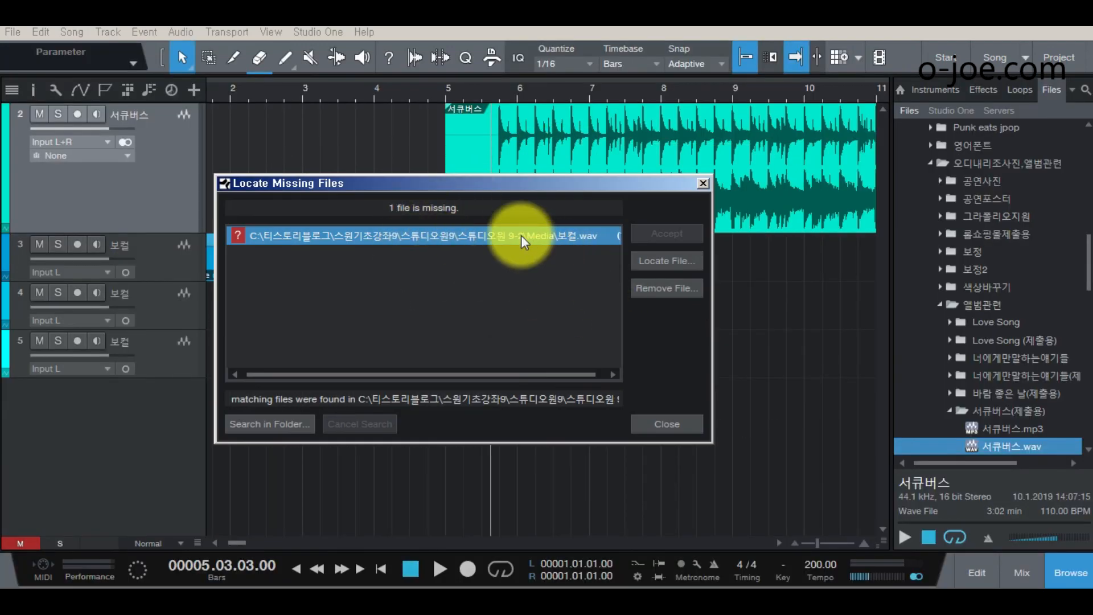
click(674, 425)
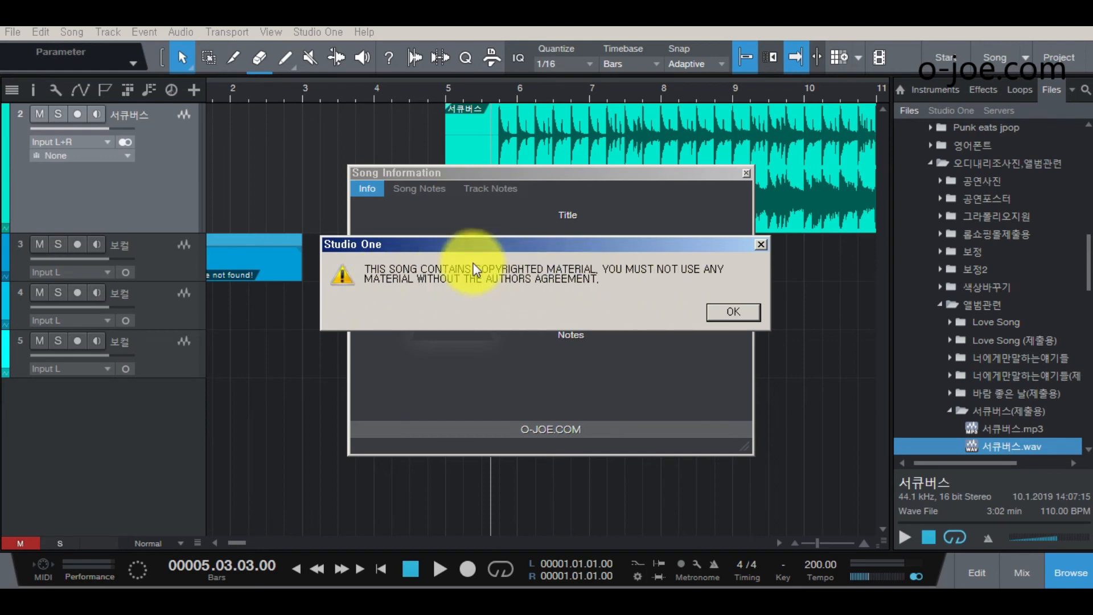
click(740, 315)
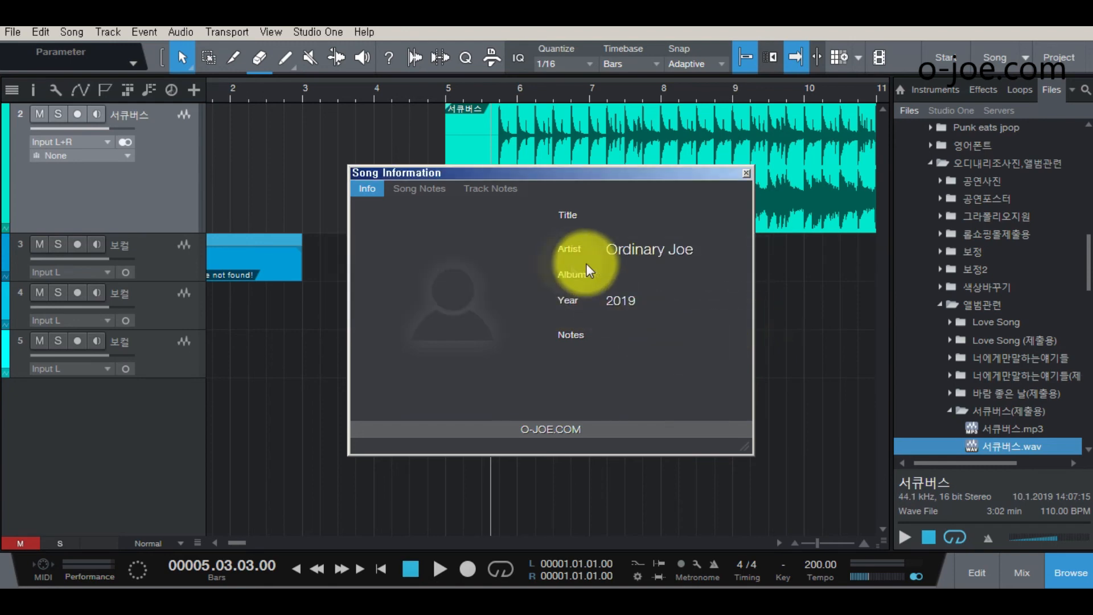
Look through the info, song notes and track notes in Song Information, and close the window
drag(613, 177, 585, 182)
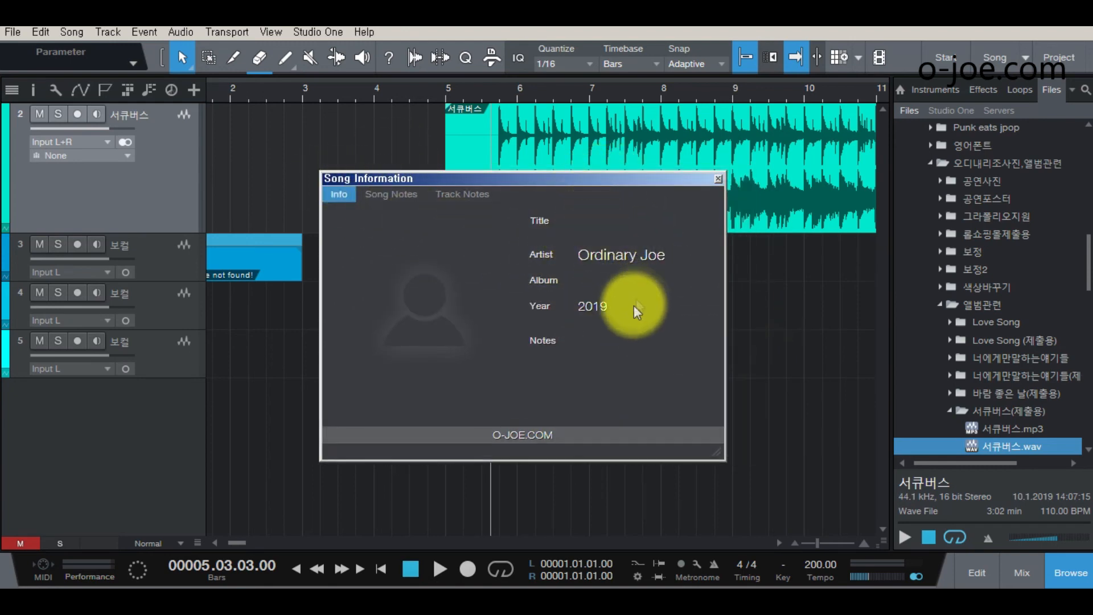
click(399, 196)
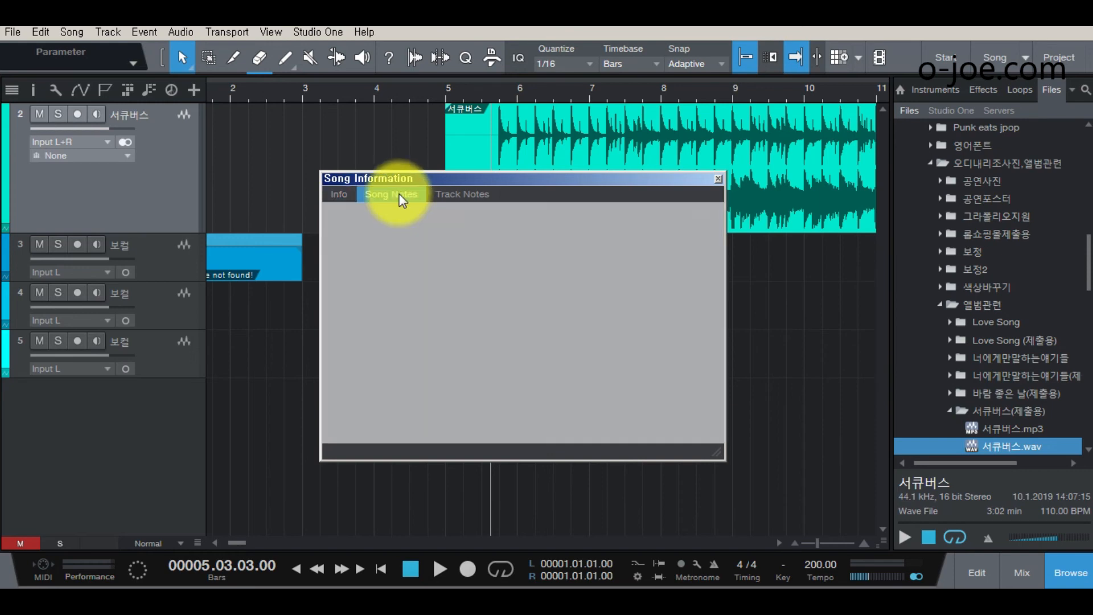
click(461, 194)
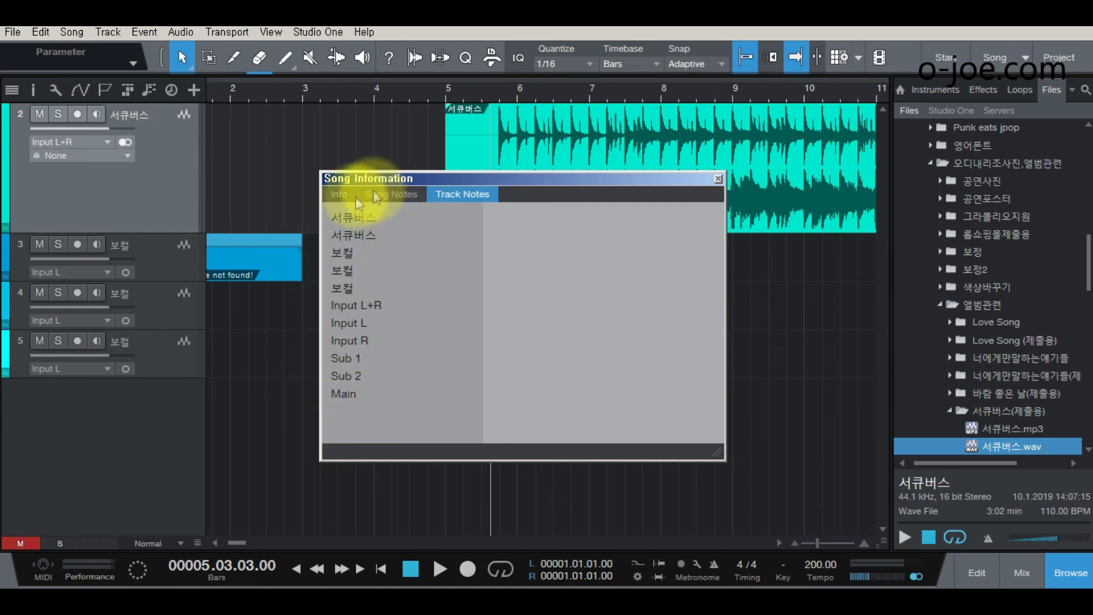
click(719, 180)
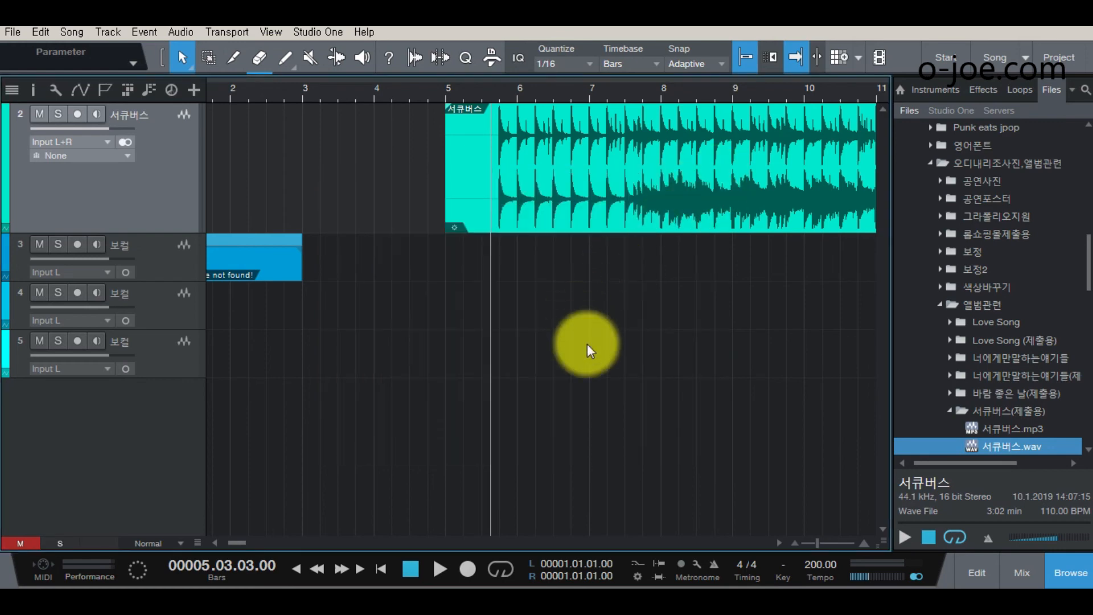
Open the Audio I/O Setup page of Song Setup
click(73, 32)
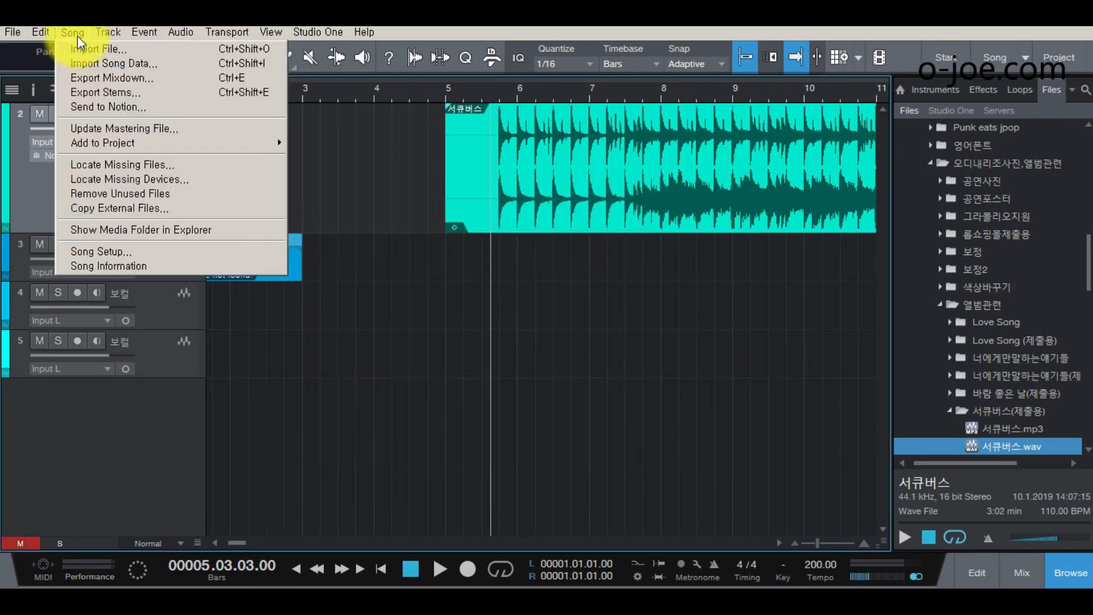
click(107, 251)
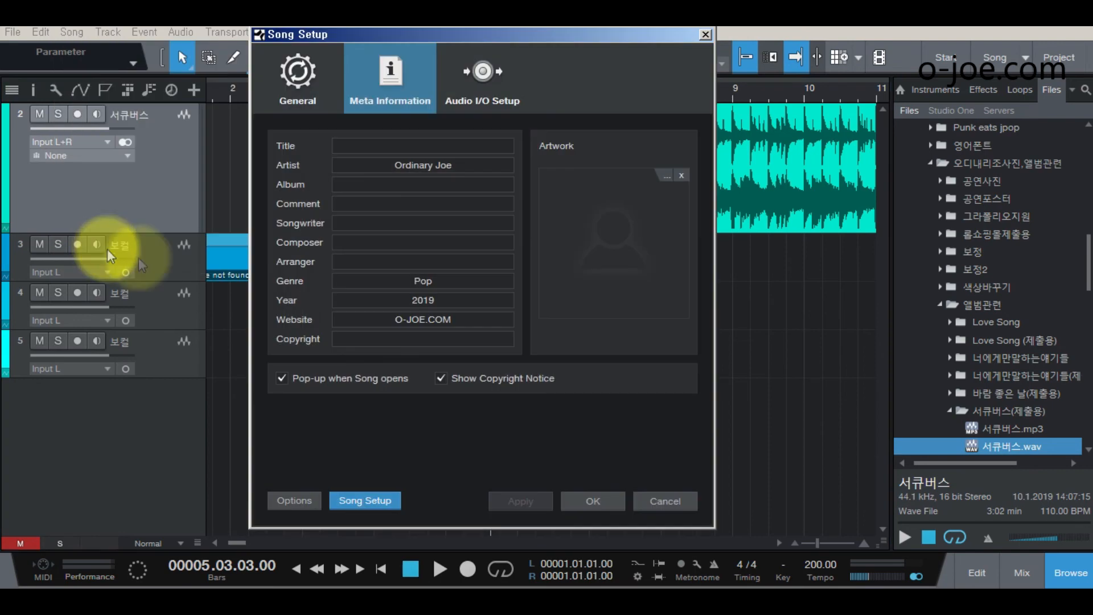
click(484, 76)
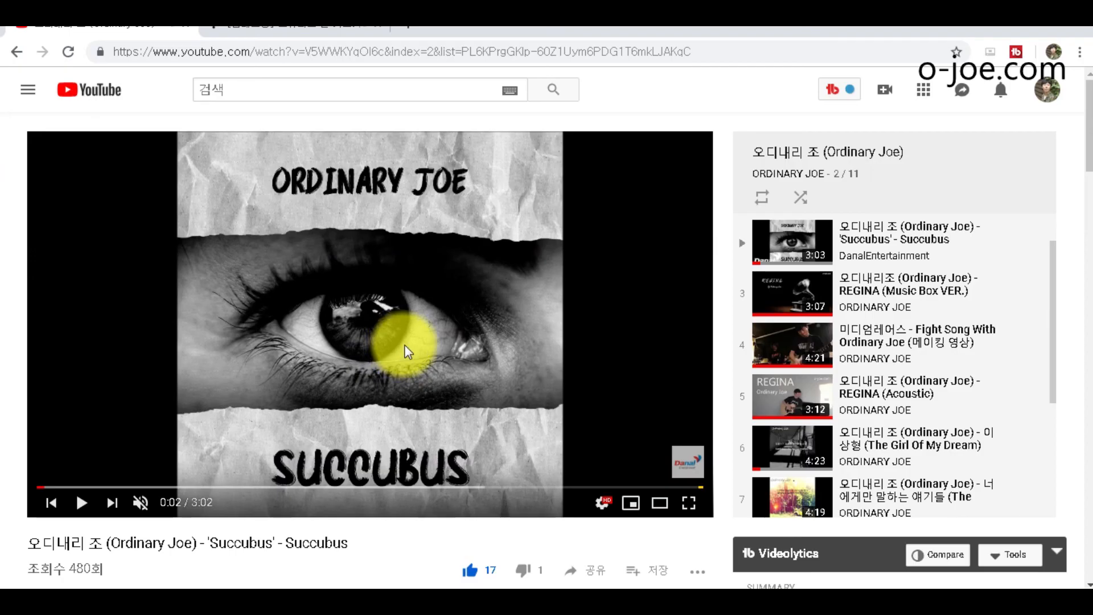
Switch to the o-joe.com article in the browser, read its Audio I/O Setup section, and return to Studio One
click(225, 28)
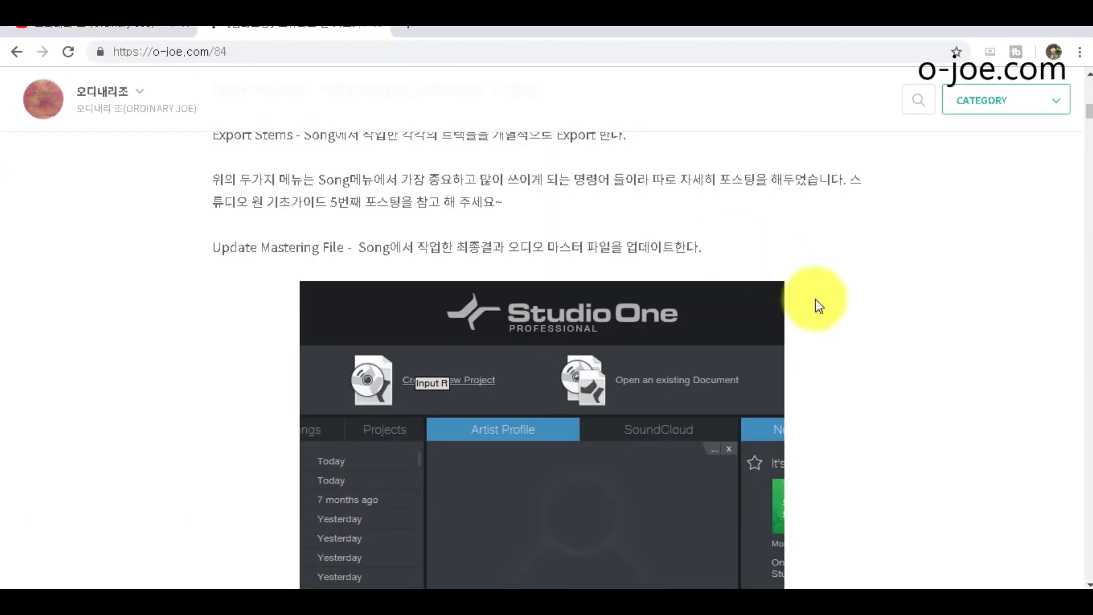
drag(1088, 114, 1087, 476)
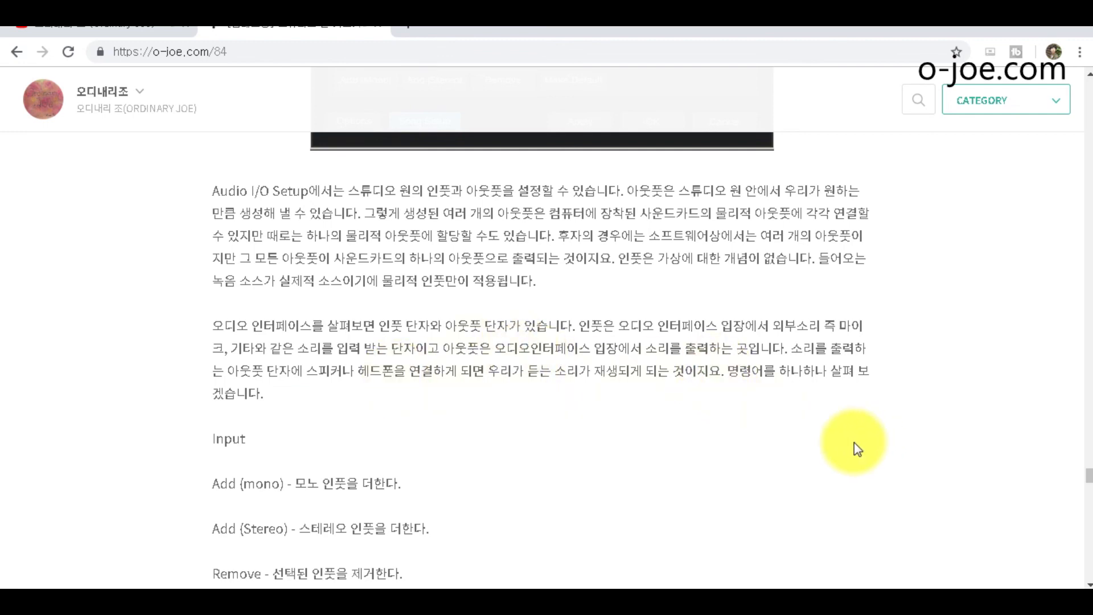
scroll(854, 447, down, 1)
scroll(854, 447, up, 2)
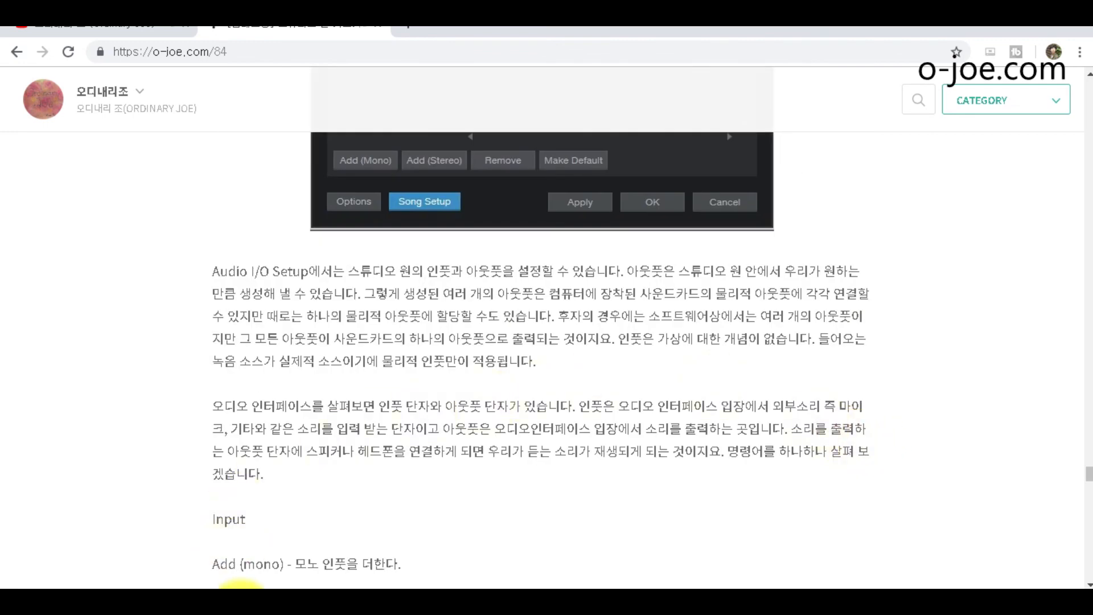
click(242, 588)
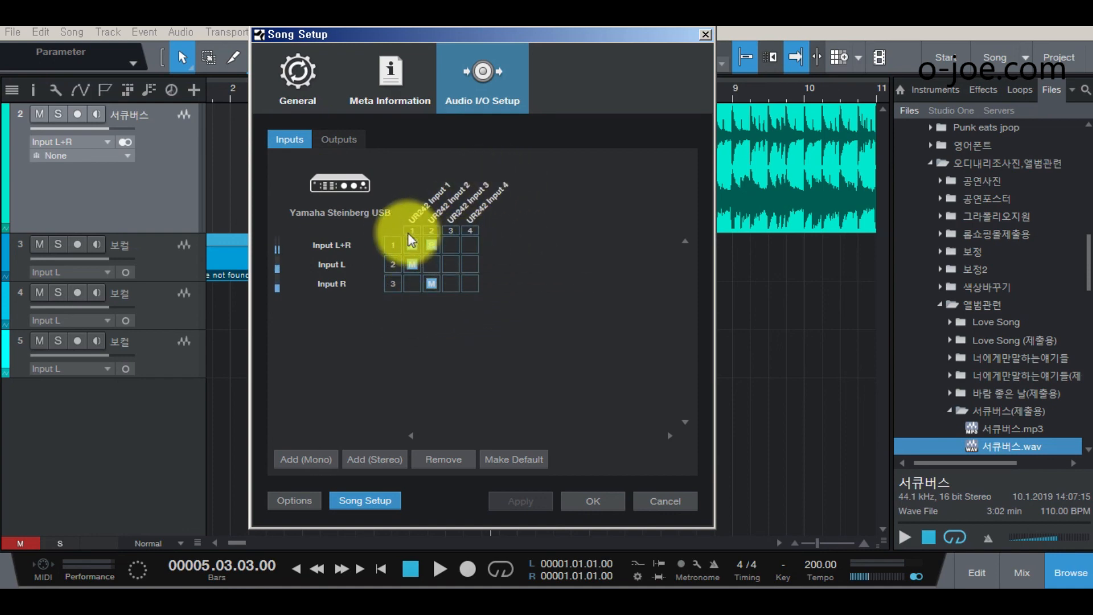
Route Input L to UR242 Input 3 and Input R to UR242 Input 4
click(450, 268)
click(470, 281)
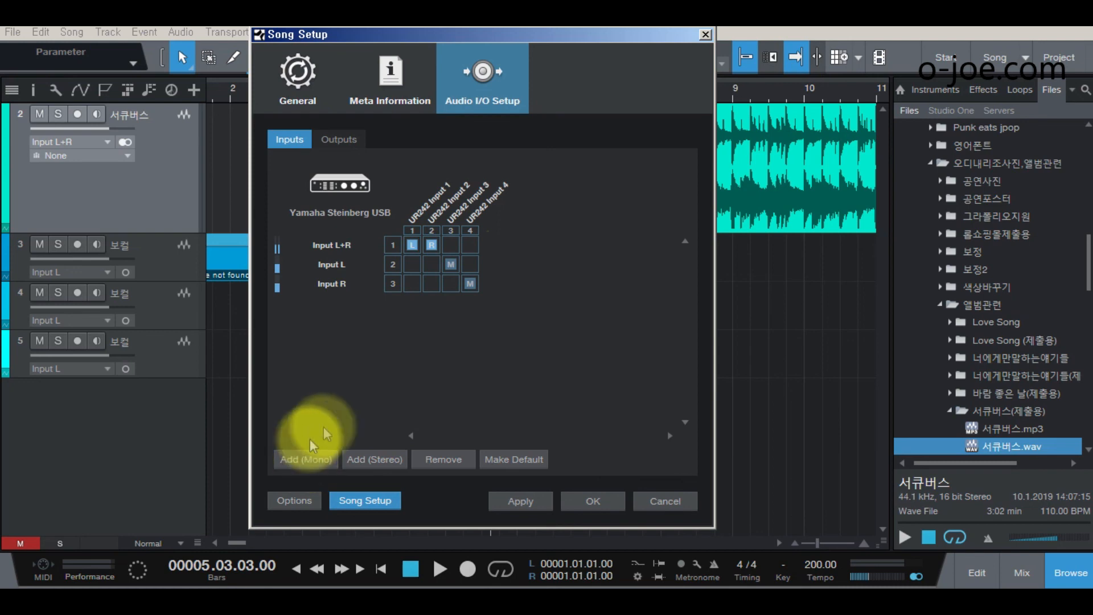
Remove Input R from the audio inputs and add a new mono input
click(328, 282)
click(442, 464)
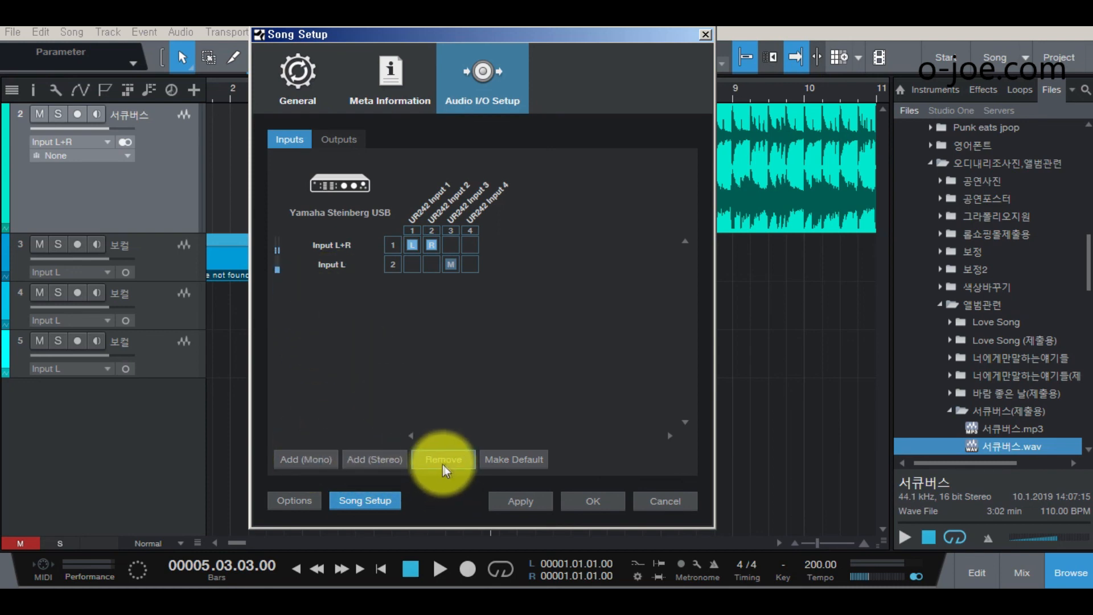
click(314, 464)
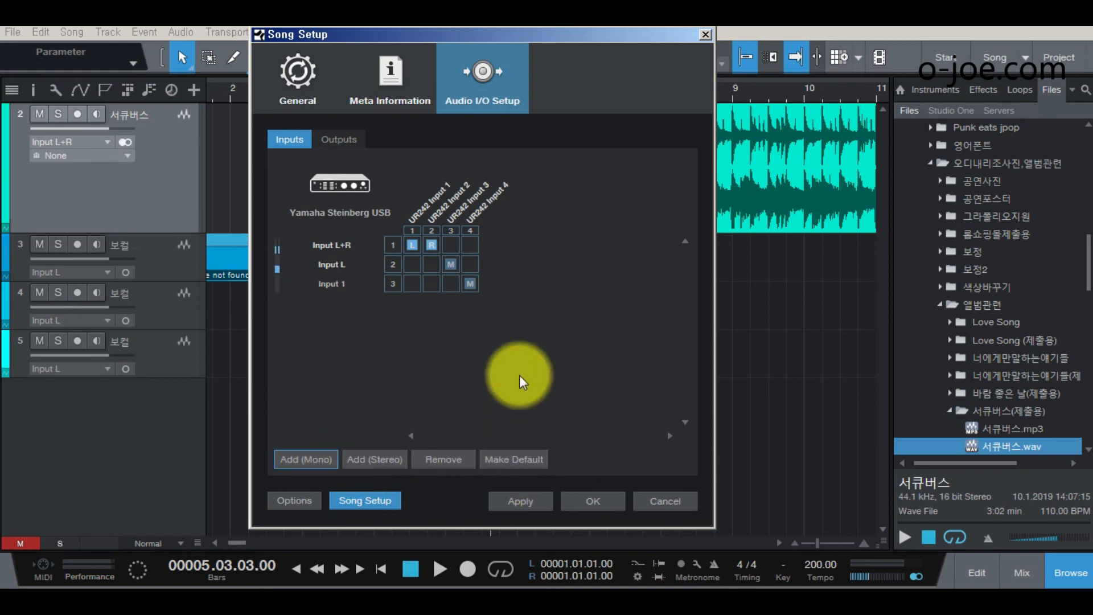
Show the audio outputs and remove the Sub 2 output
click(352, 144)
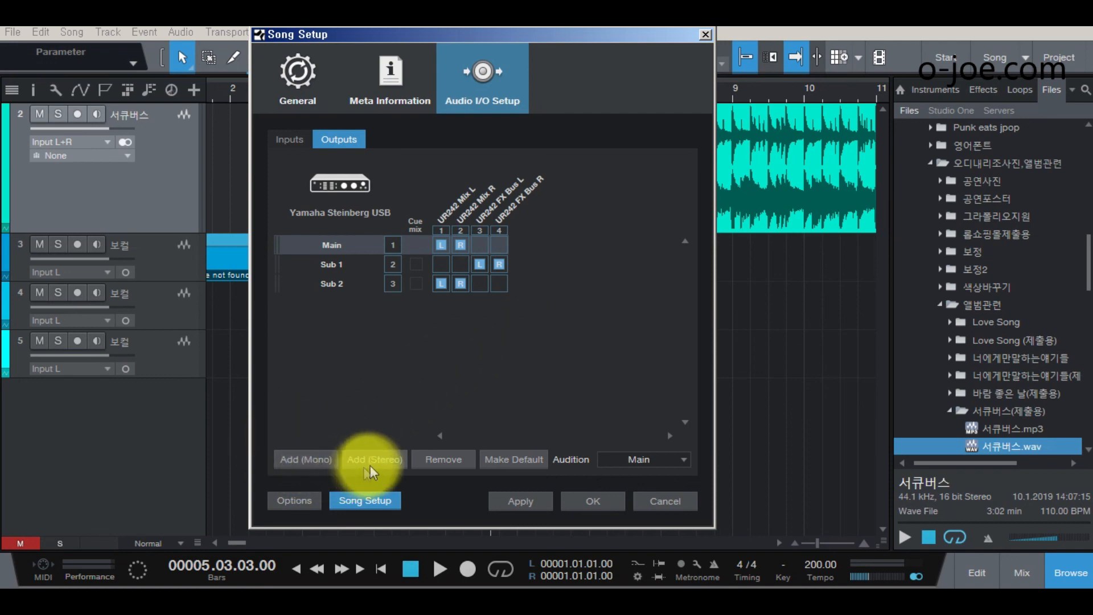
click(334, 281)
click(441, 461)
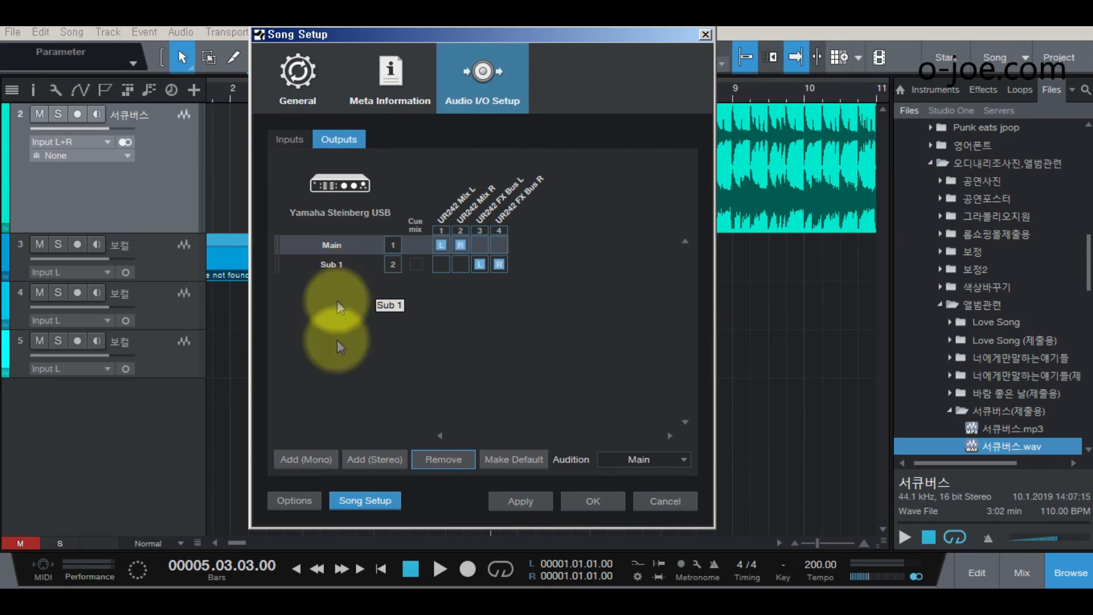
Add five stereo outputs to the output list
click(377, 458)
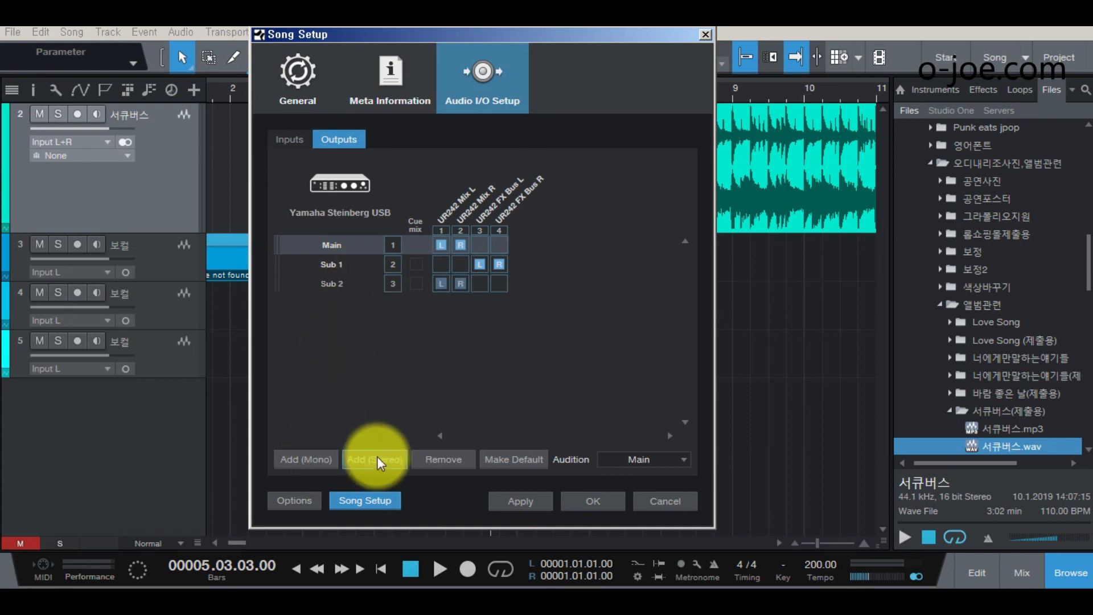
click(377, 459)
click(377, 459)
click(377, 459)
click(377, 459)
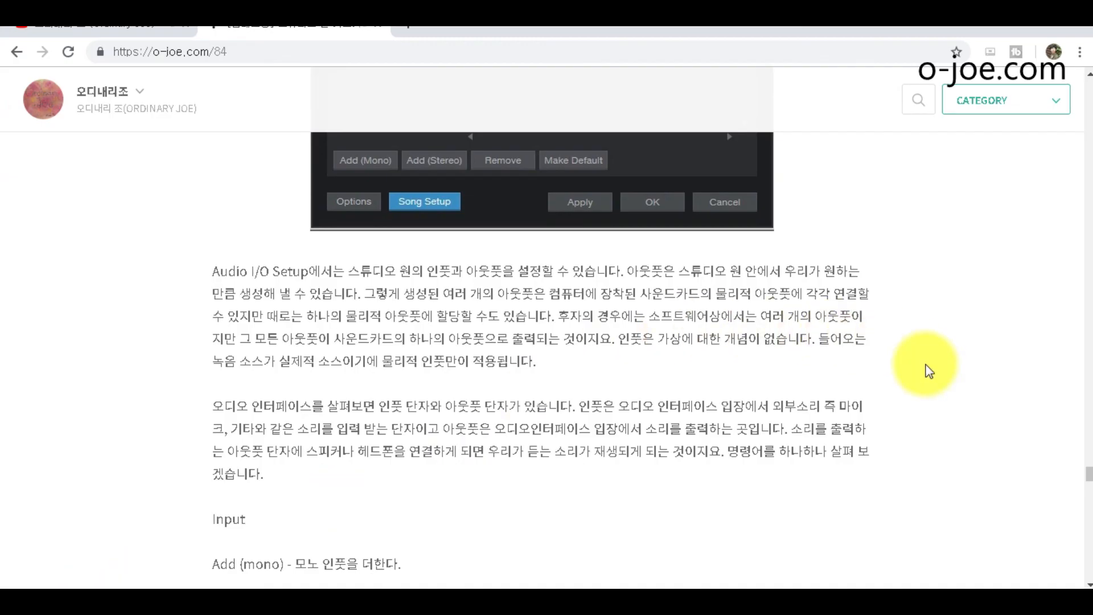
Read the article's Output section covering Audition and Cue mix in the browser, and return to Song Setup
scroll(923, 365, down, 10)
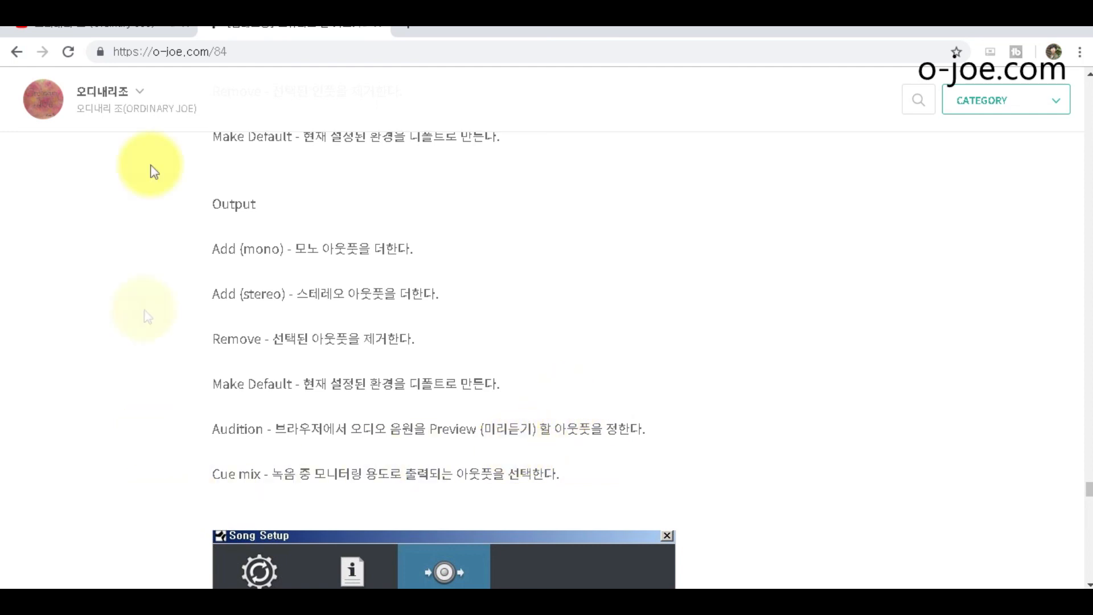
click(250, 609)
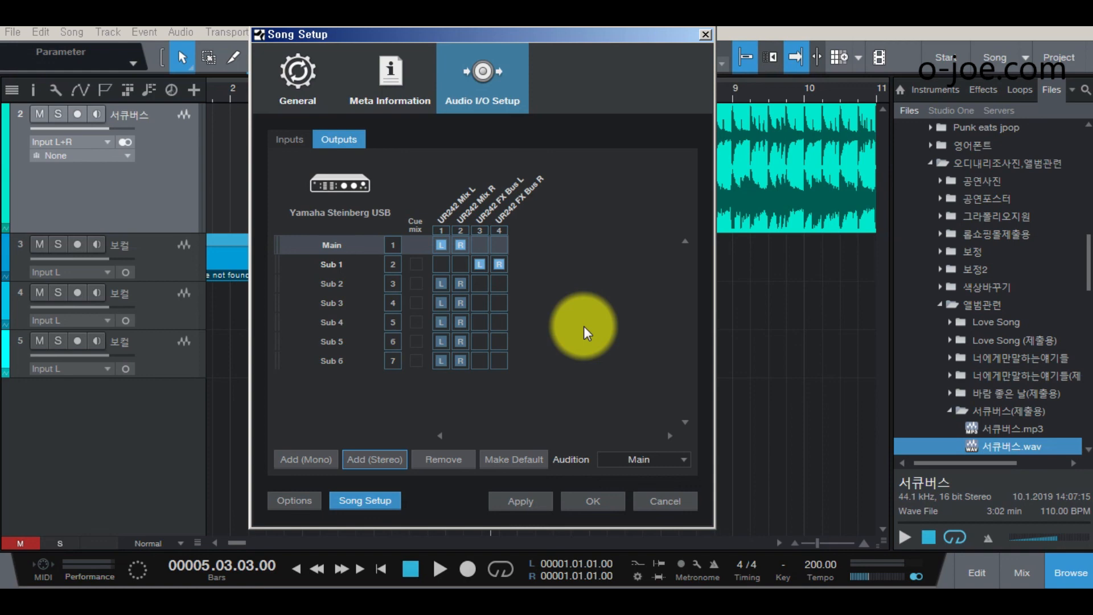
Switch Cue mix on and back off for the Sub 1, Sub 2 and Sub 3 outputs
click(414, 266)
click(416, 283)
click(416, 303)
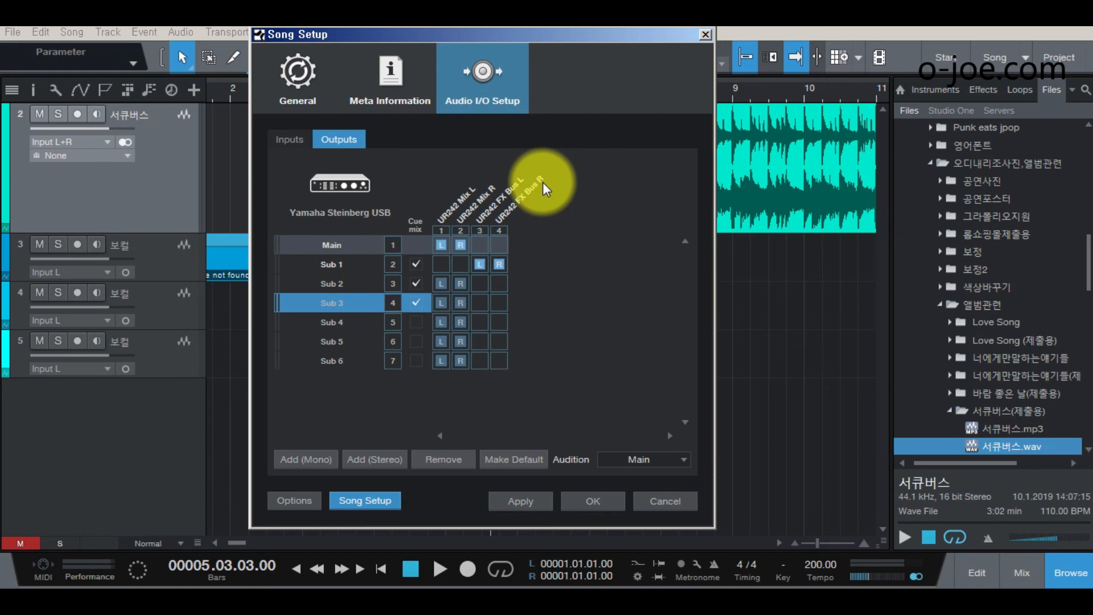
click(415, 283)
click(416, 264)
click(415, 302)
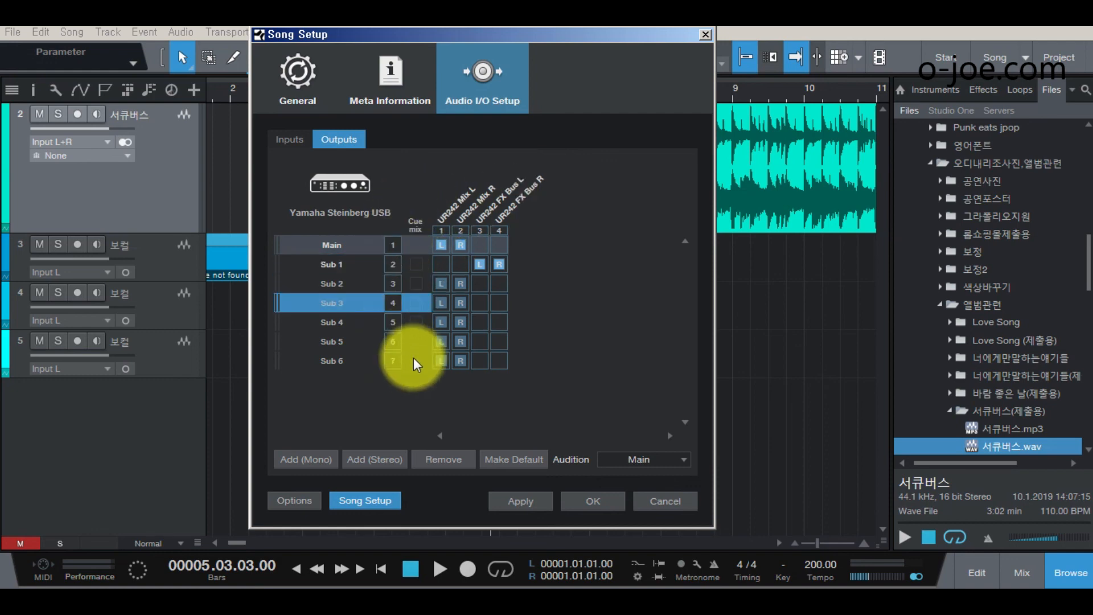